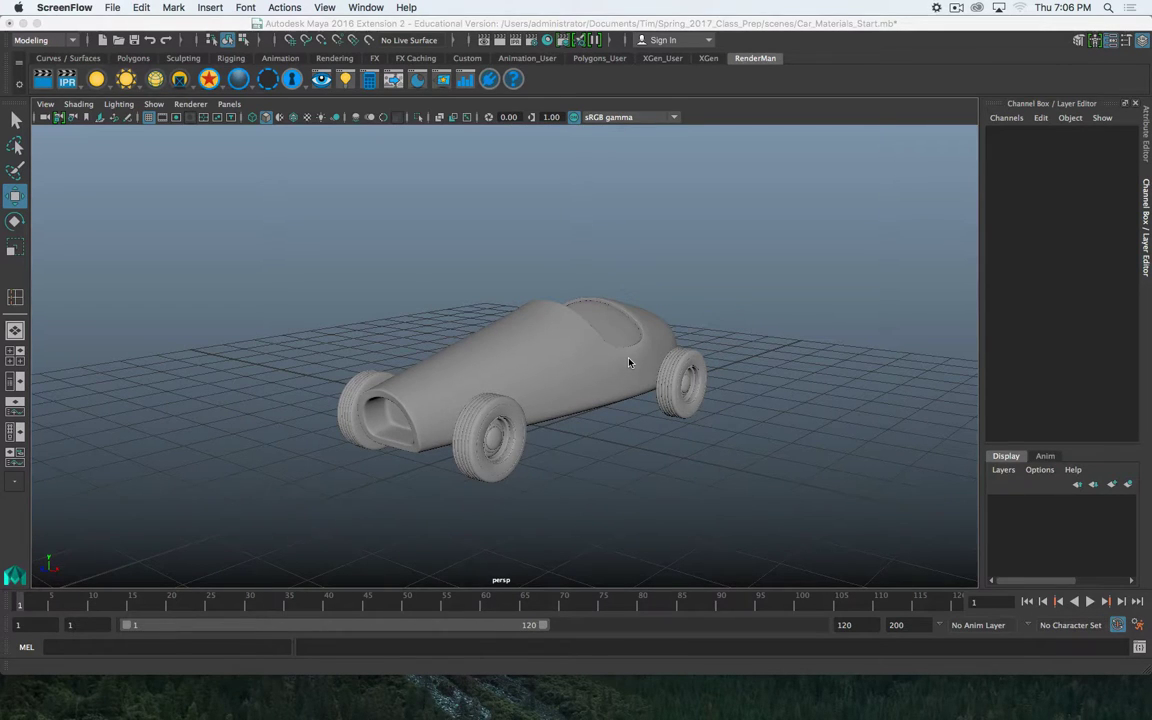
Set the renderer to Maya Software and look over the frame range, renderable camera and image size settings
{"action": "left_click_drag", "start_coordinate": [598, 675], "coordinate": [604, 719]}
{"action": "scroll", "coordinate": [592, 609], "scroll_direction": "up", "scroll_amount": 4}
{"action": "left_click_drag", "start_coordinate": [610, 558], "coordinate": [666, 465], "text": "alt"}
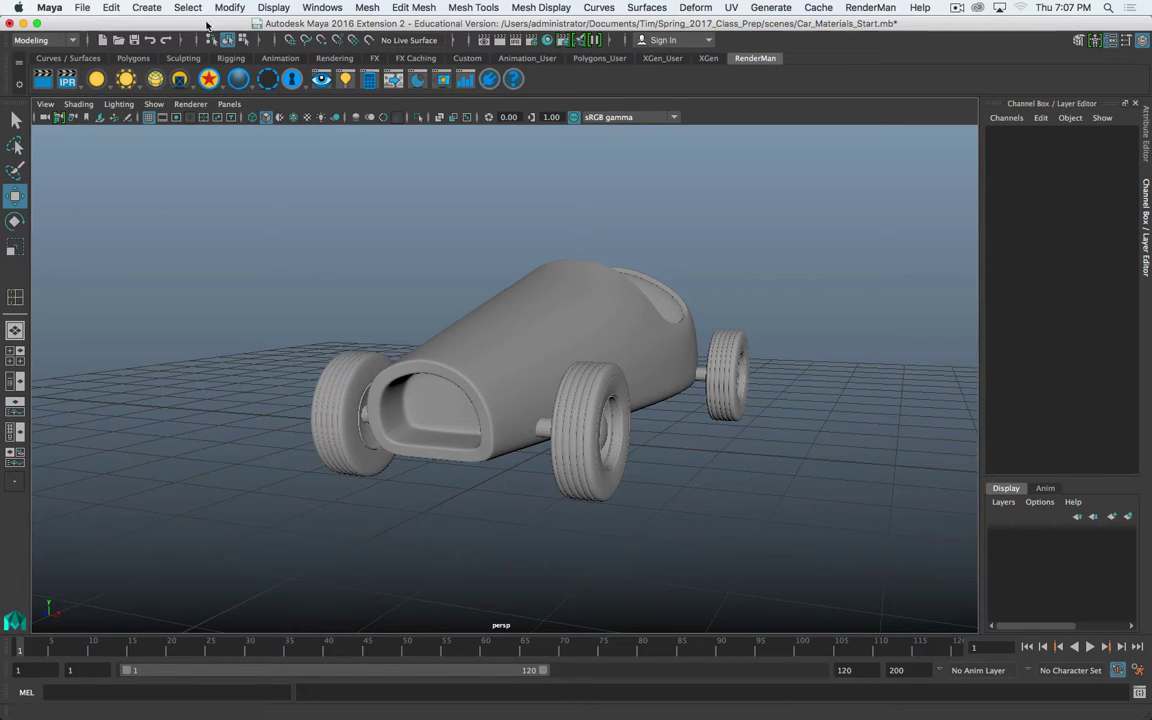
{"action": "left_click", "coordinate": [530, 41]}
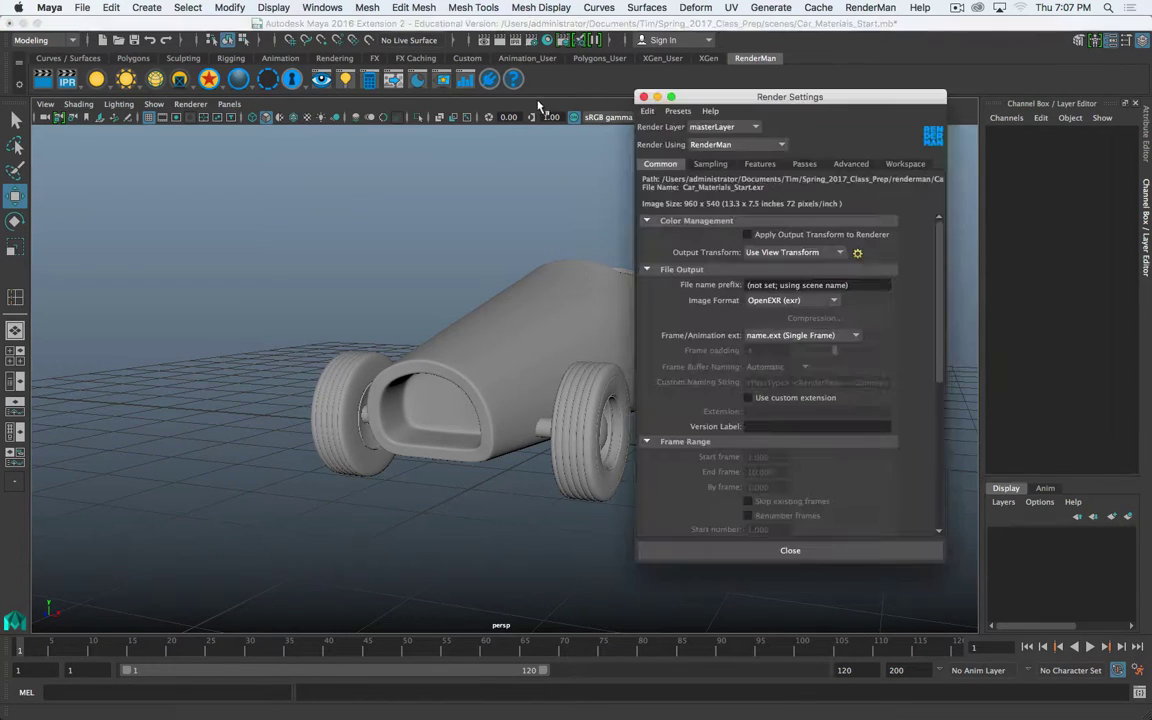
{"action": "left_click", "coordinate": [727, 146]}
{"action": "left_click", "coordinate": [715, 157]}
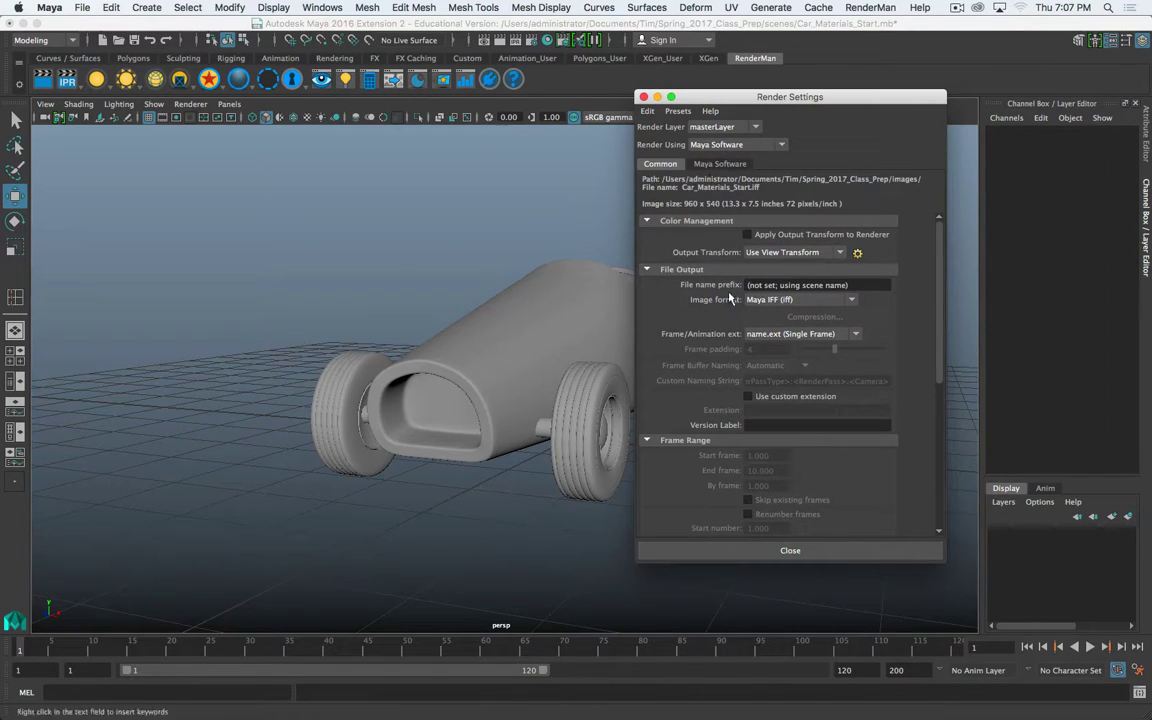
{"action": "scroll", "coordinate": [693, 336], "scroll_direction": "down", "scroll_amount": 8}
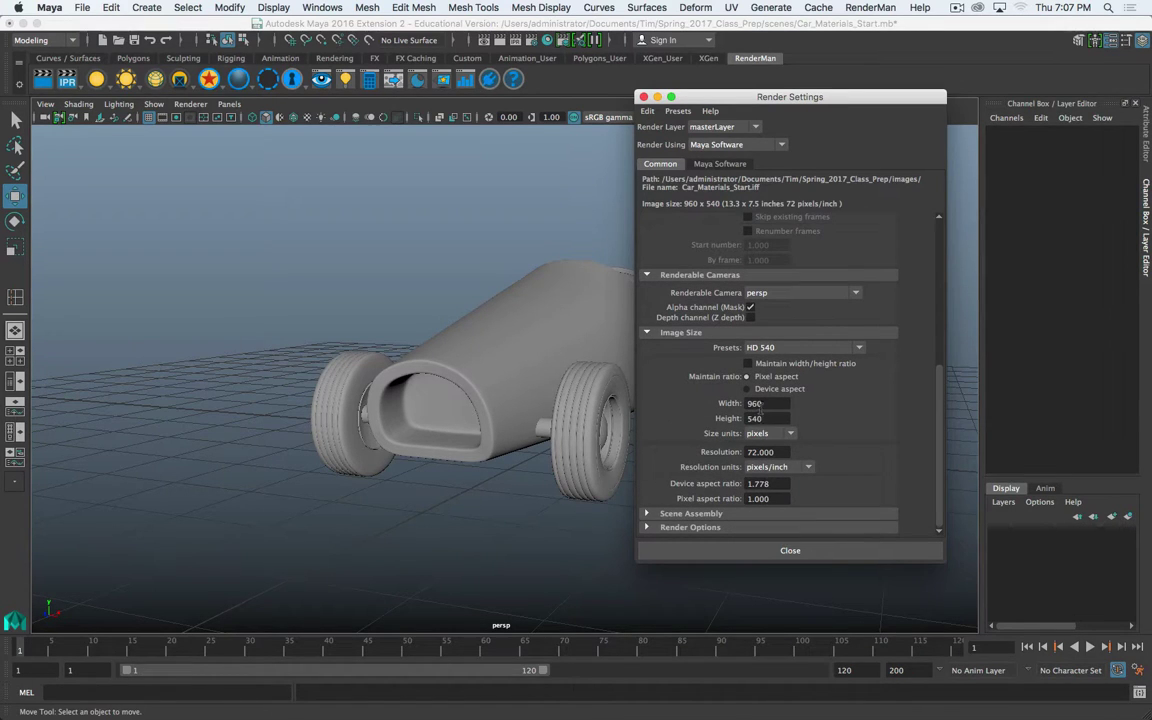
{"action": "scroll", "coordinate": [706, 470], "scroll_direction": "up", "scroll_amount": 5}
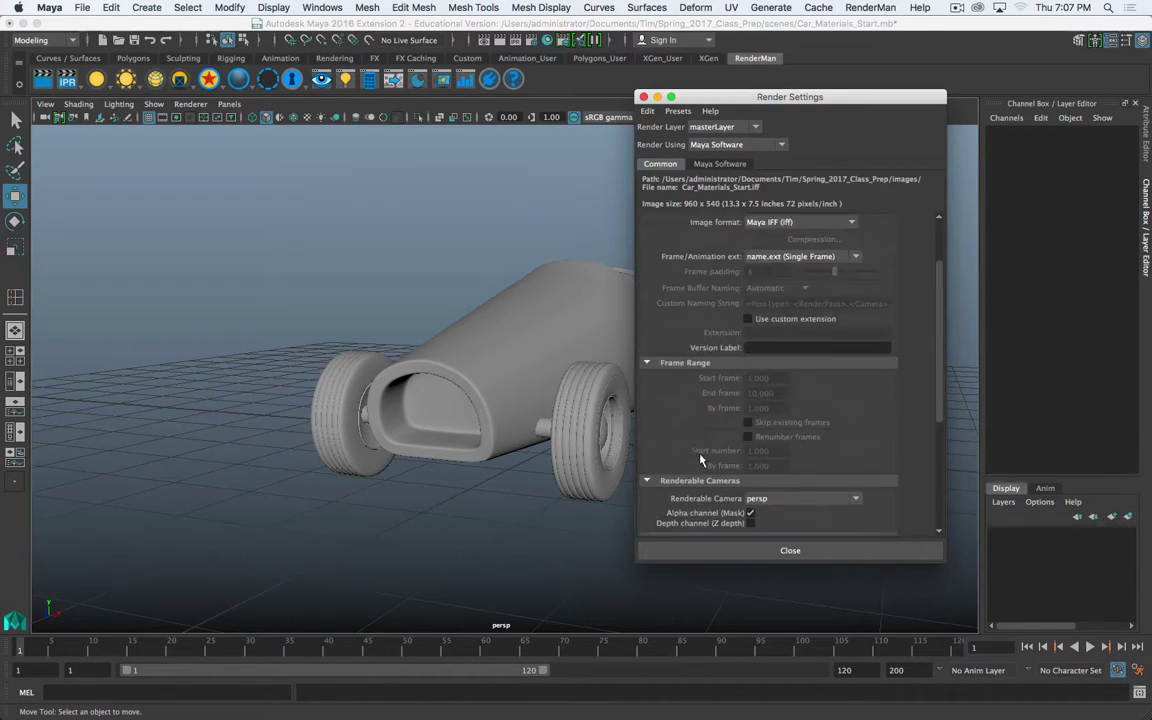
{"action": "scroll", "coordinate": [706, 470], "scroll_direction": "down", "scroll_amount": 5}
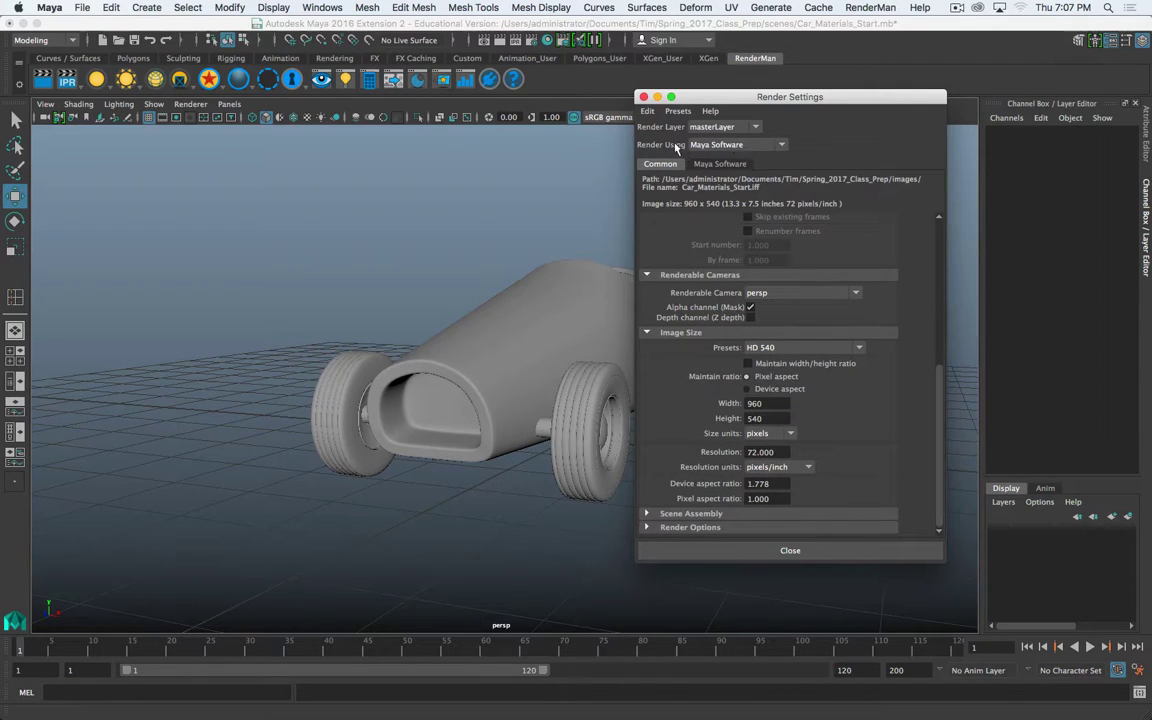
{"action": "left_click", "coordinate": [644, 97]}
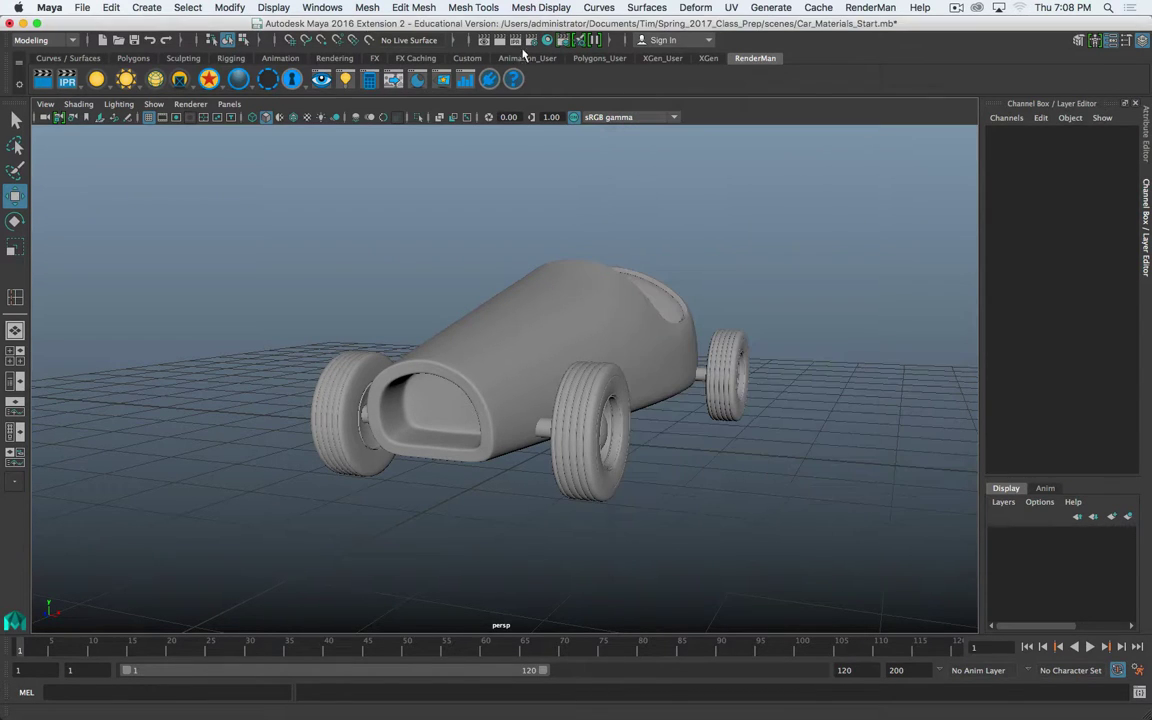
Create a polygon plane as the ground under the car and scale it uniformly to about 30.1
{"action": "left_click", "coordinate": [124, 59]}
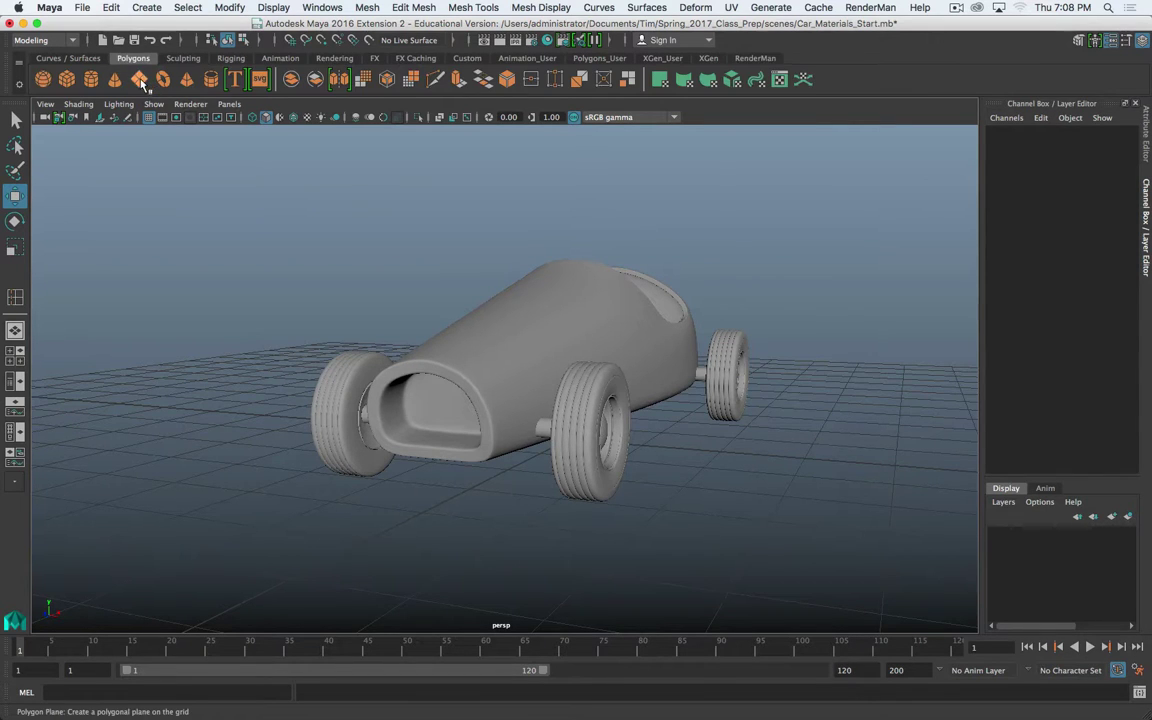
{"action": "left_click", "coordinate": [139, 79]}
{"action": "key", "text": "r"}
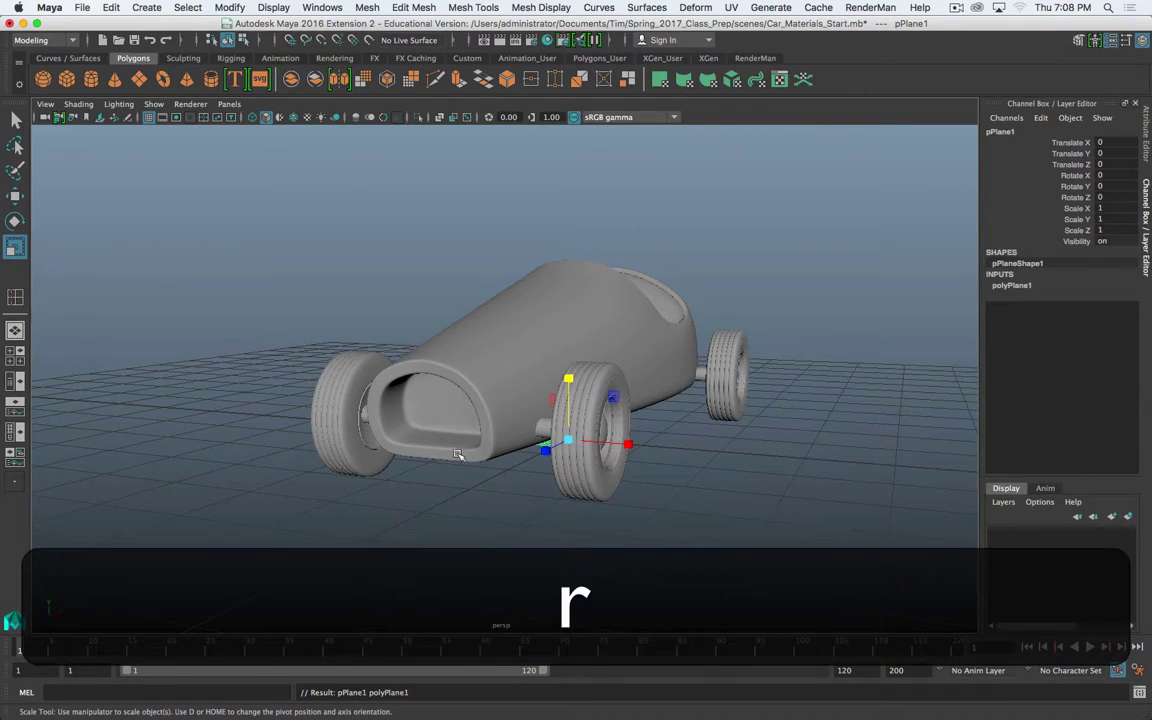
{"action": "left_click_drag", "start_coordinate": [567, 440], "coordinate": [761, 584]}
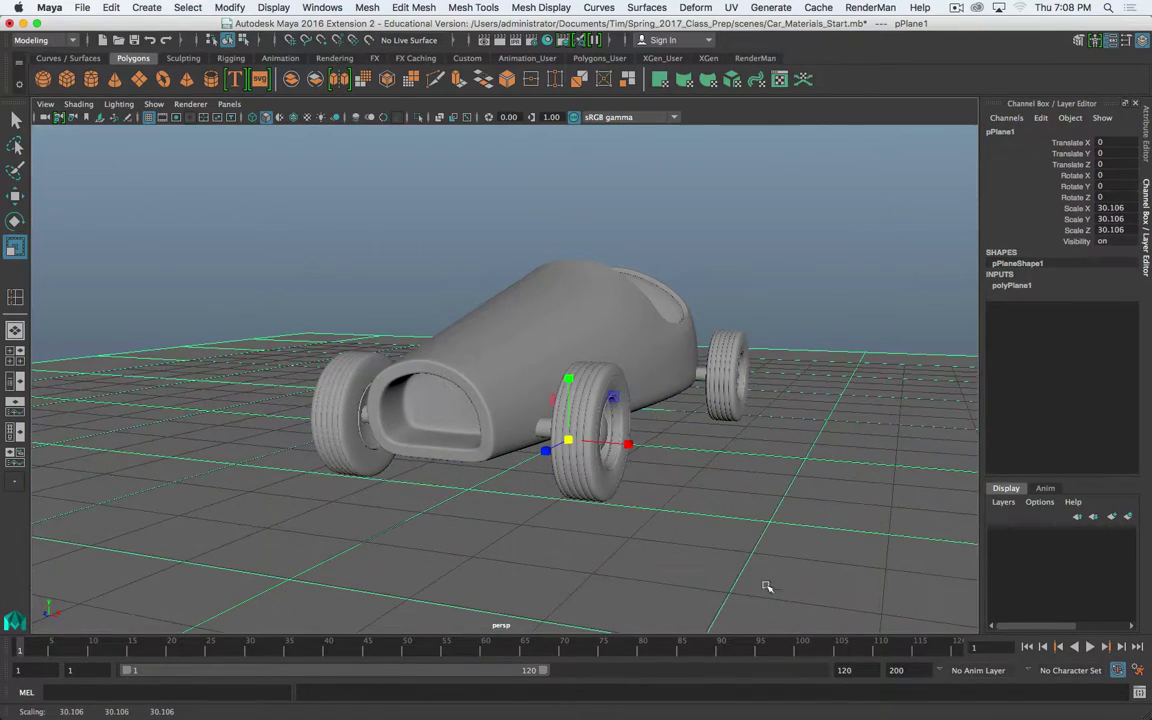
{"action": "left_click_drag", "start_coordinate": [632, 545], "coordinate": [737, 472], "text": "alt"}
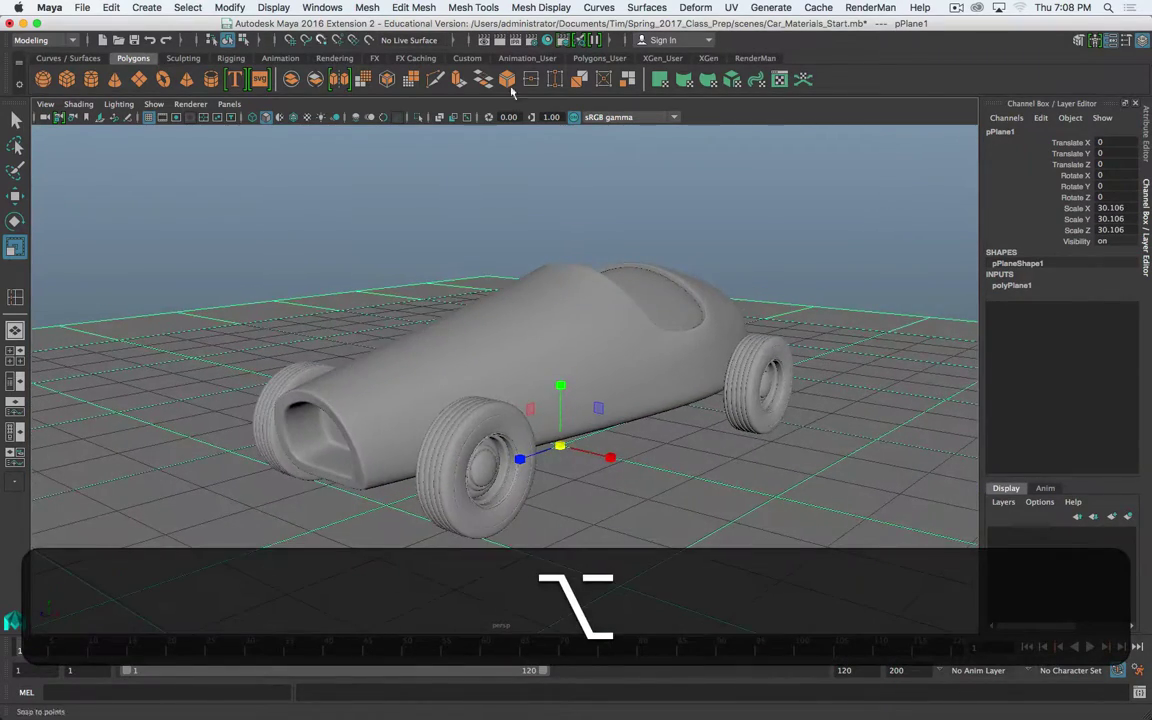
Render the perspective view of the car and ground with Maya Software, and close the render view after checking it
{"action": "left_click", "coordinate": [485, 42]}
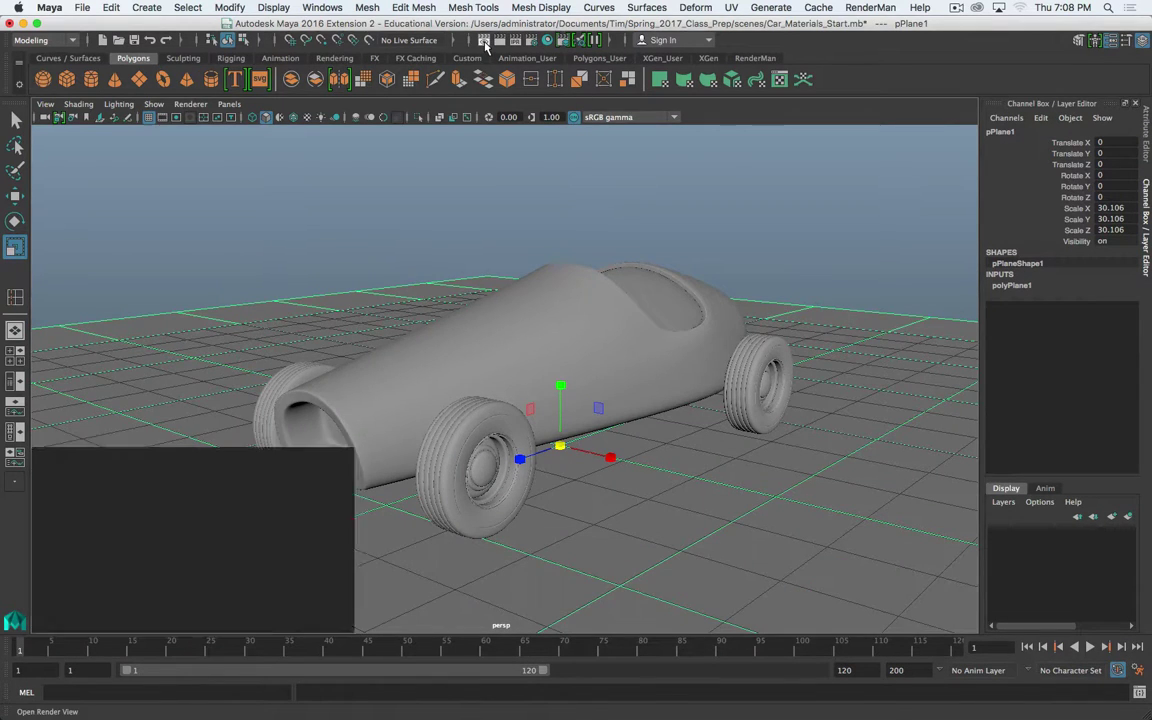
{"action": "left_click", "coordinate": [499, 42]}
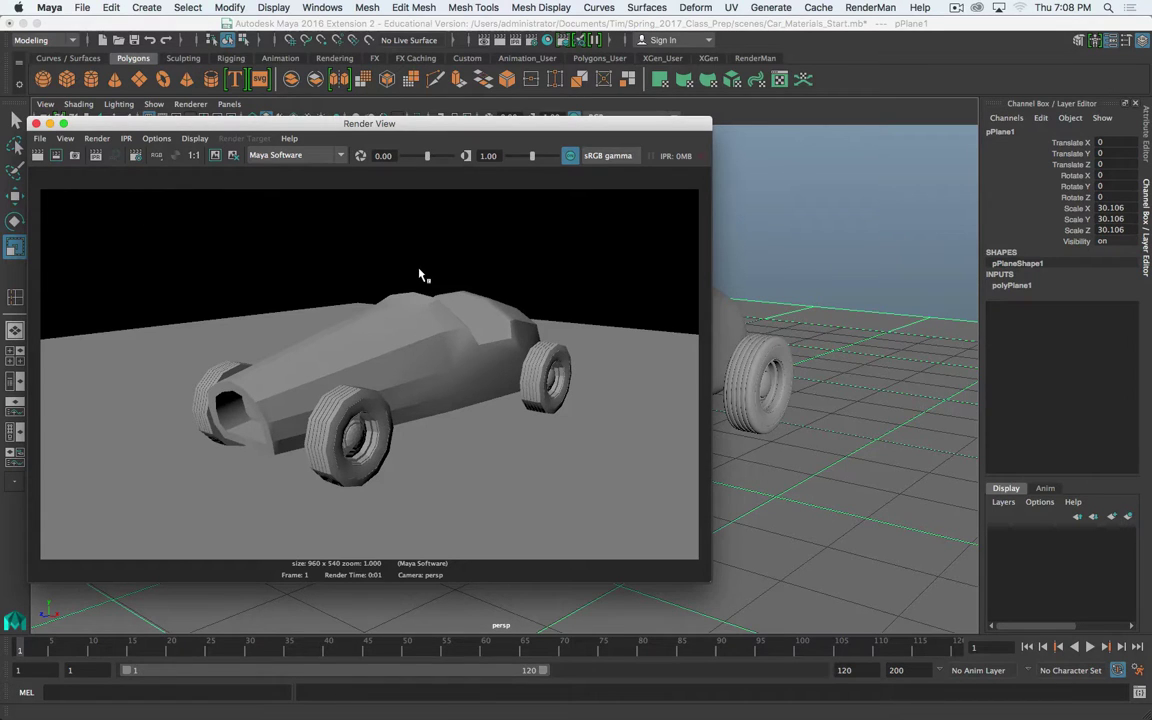
{"action": "left_click", "coordinate": [36, 123]}
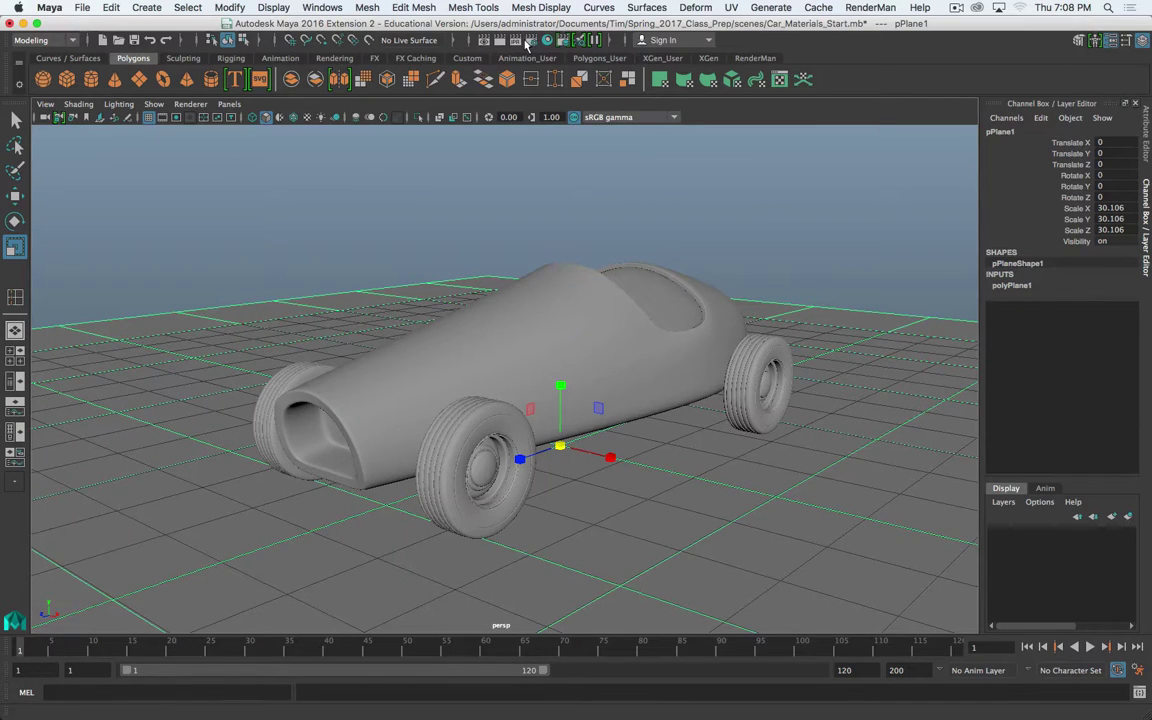
Set the renderer to RenderMan, close the render settings and render the perspective view again
{"action": "left_click", "coordinate": [526, 42]}
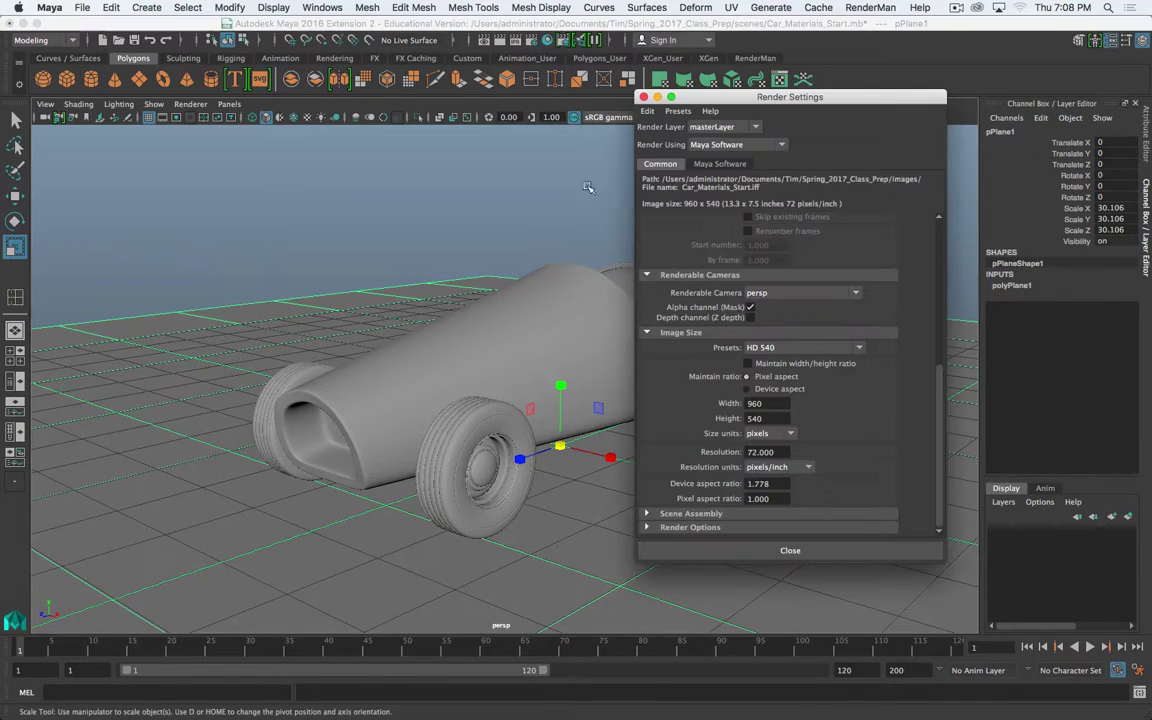
{"action": "left_click", "coordinate": [694, 146]}
{"action": "left_click", "coordinate": [700, 194]}
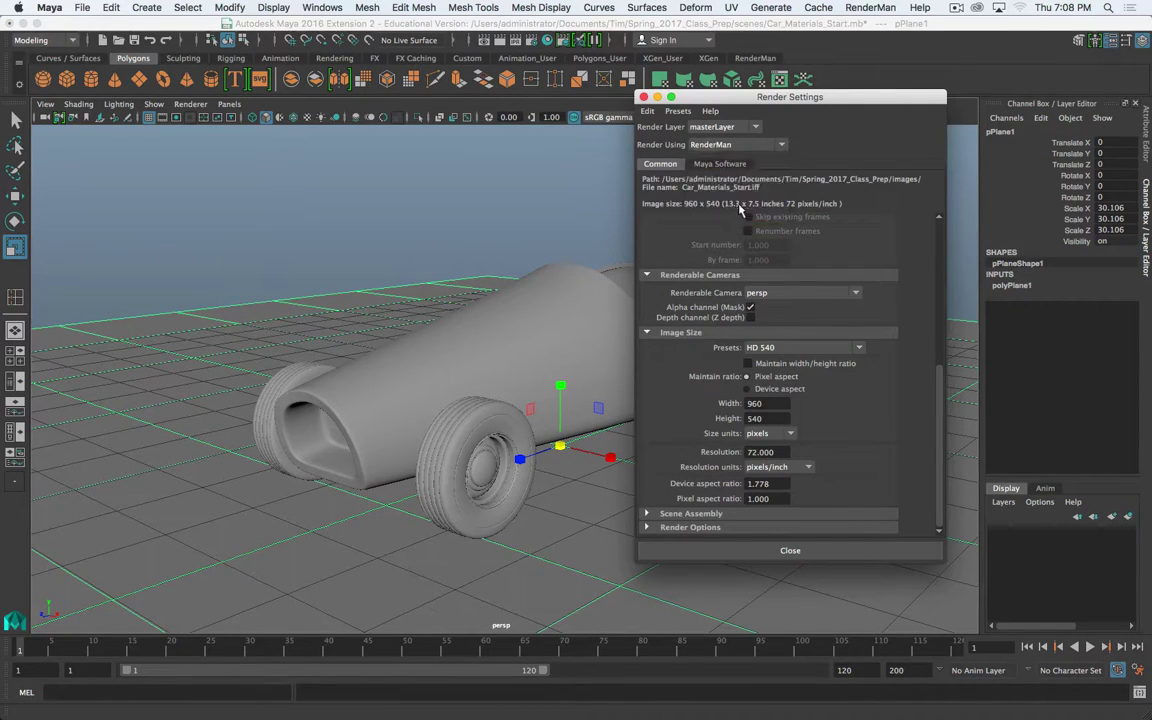
{"action": "left_click", "coordinate": [643, 97]}
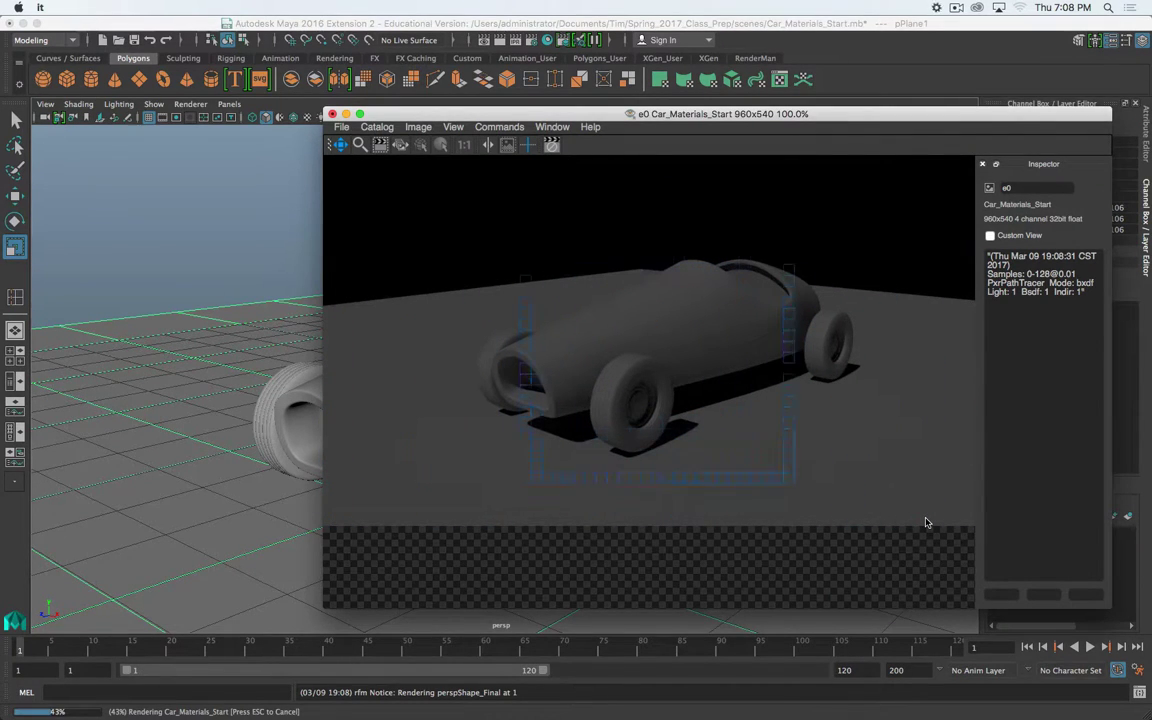
Move the RenderMan image window aside to examine the render, and close it without saving the session
{"action": "key", "text": "super+period"}
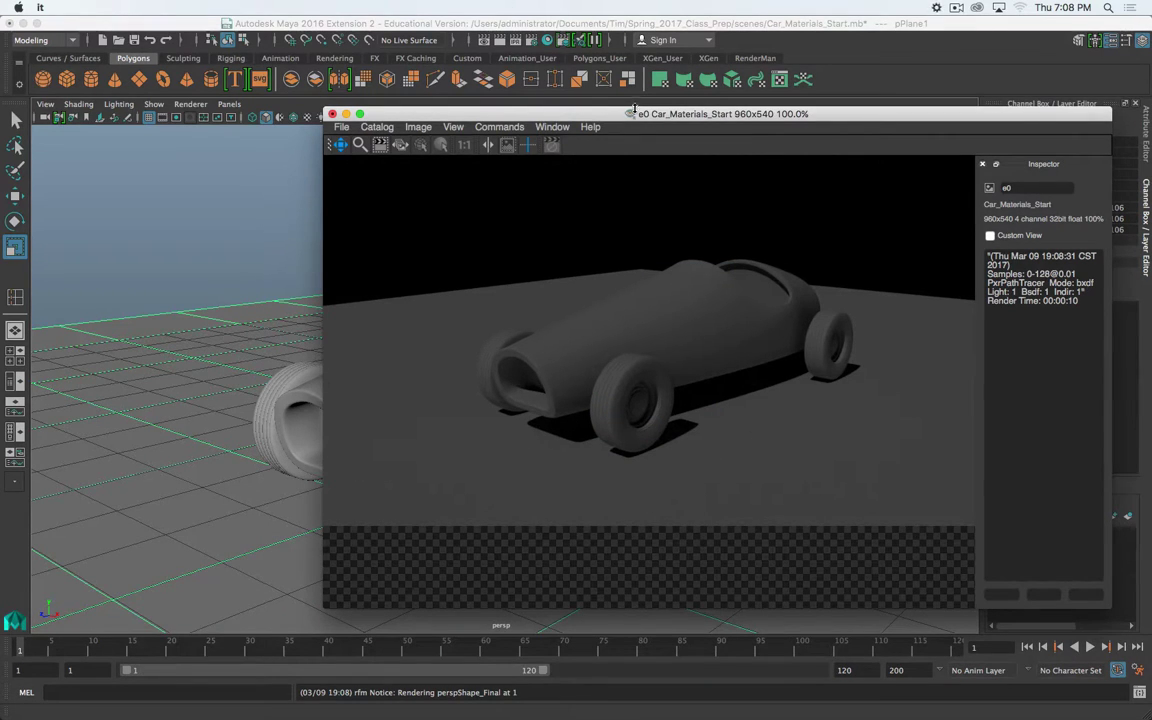
{"action": "left_click_drag", "start_coordinate": [655, 114], "coordinate": [0, 93]}
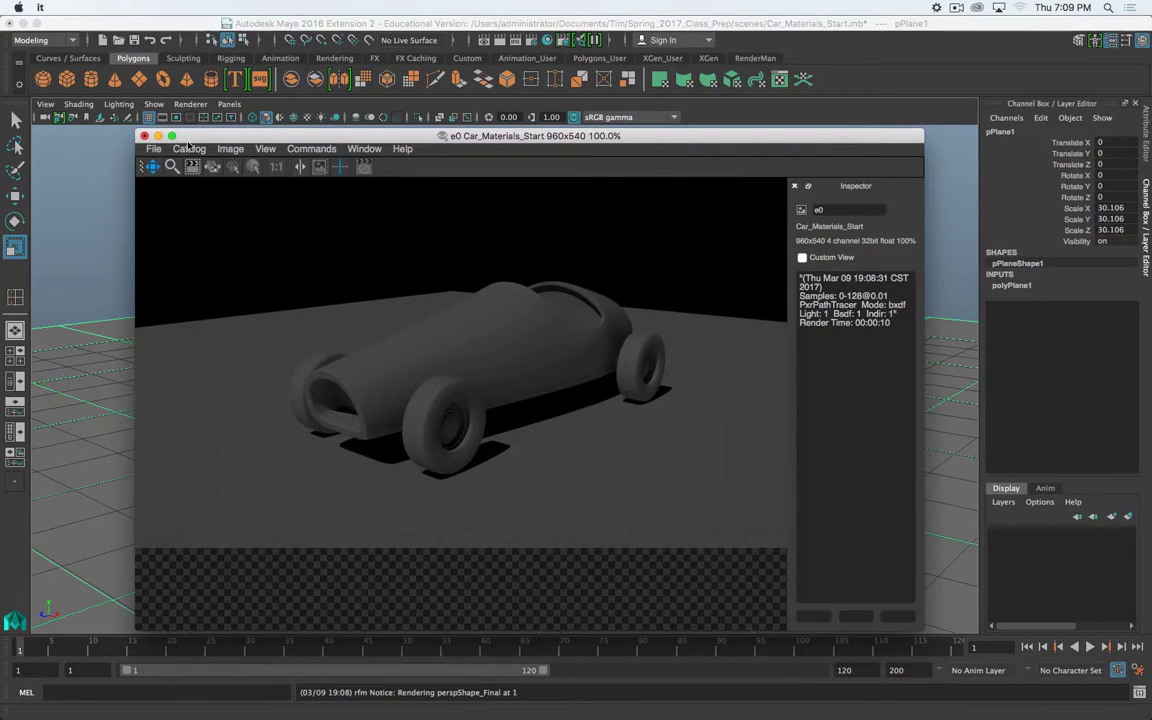
{"action": "left_click", "coordinate": [144, 135]}
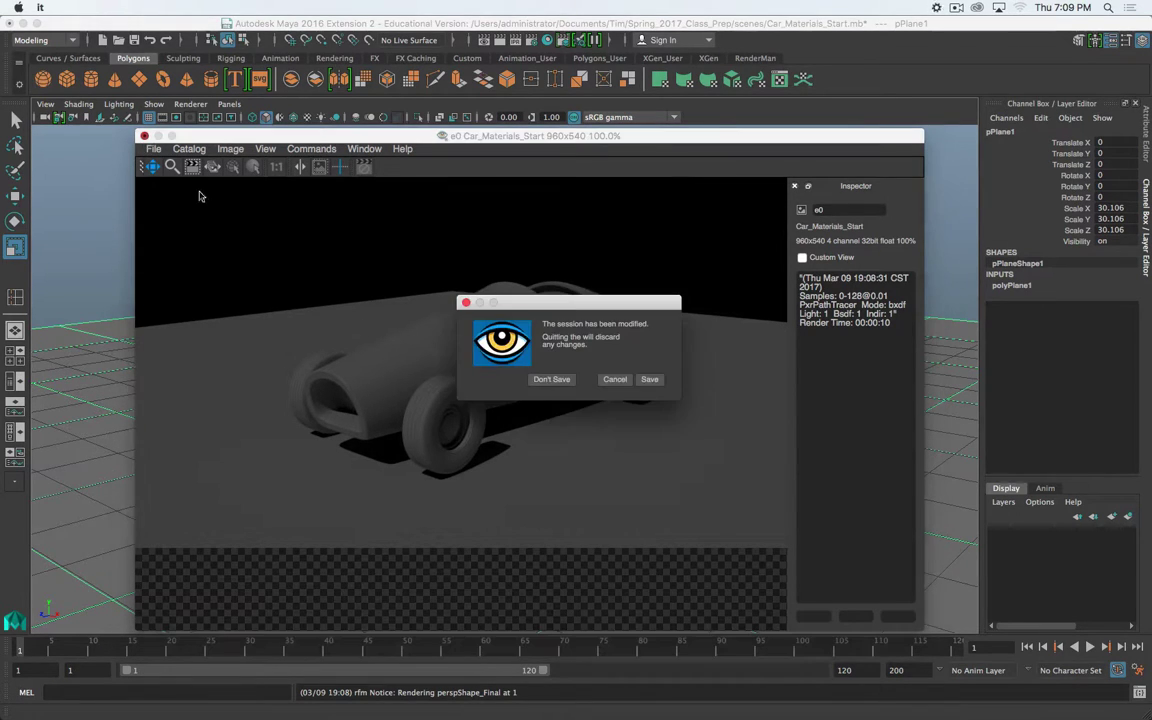
{"action": "left_click", "coordinate": [551, 379]}
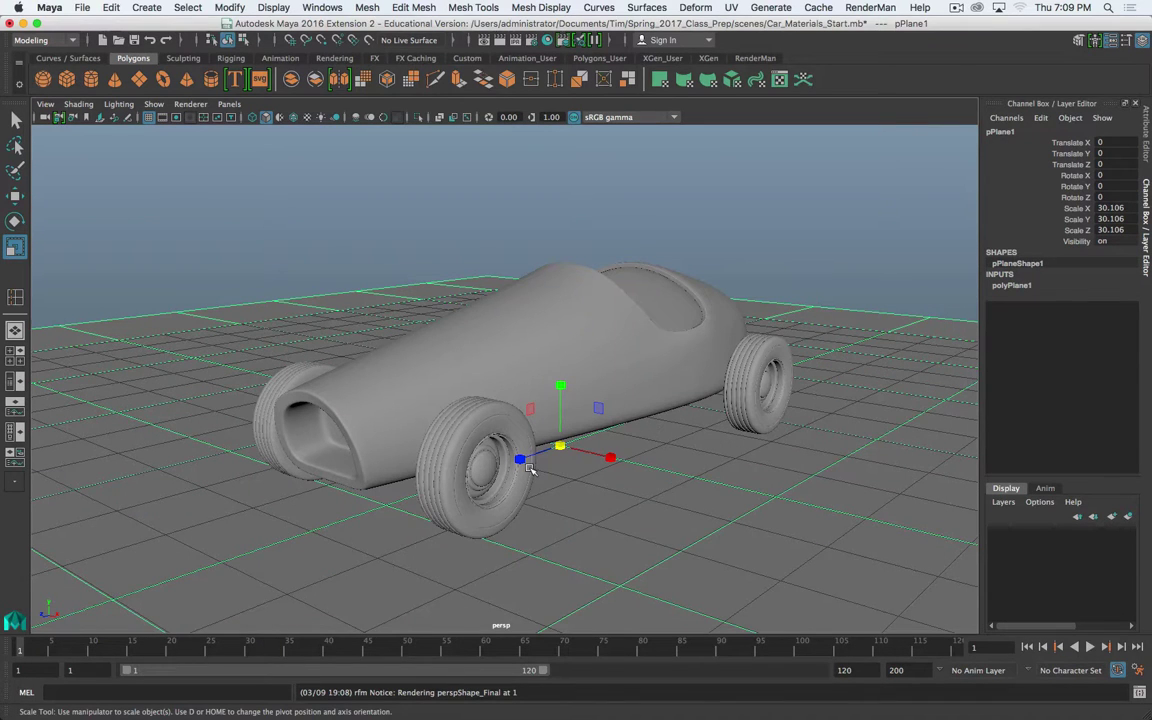
Switch to Chrome and open the RenderMan website at renderman.pixar.com
{"action": "key", "text": "super+period"}
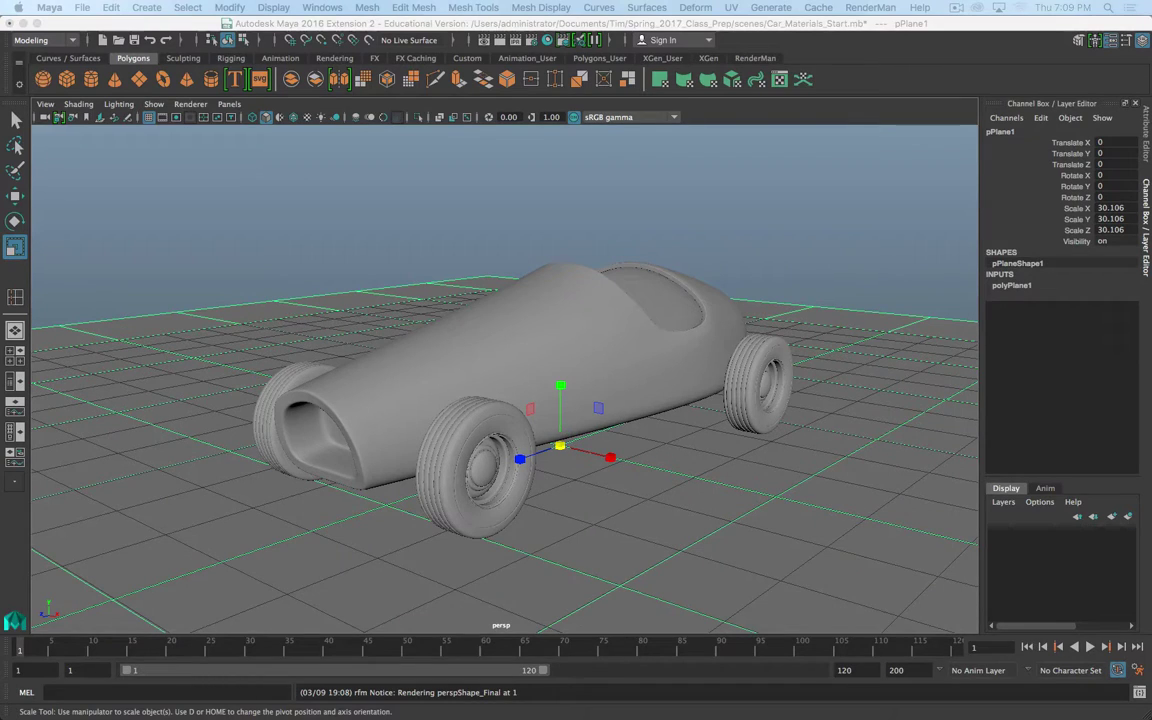
{"action": "key", "text": "e"}
{"action": "key", "text": "r"}
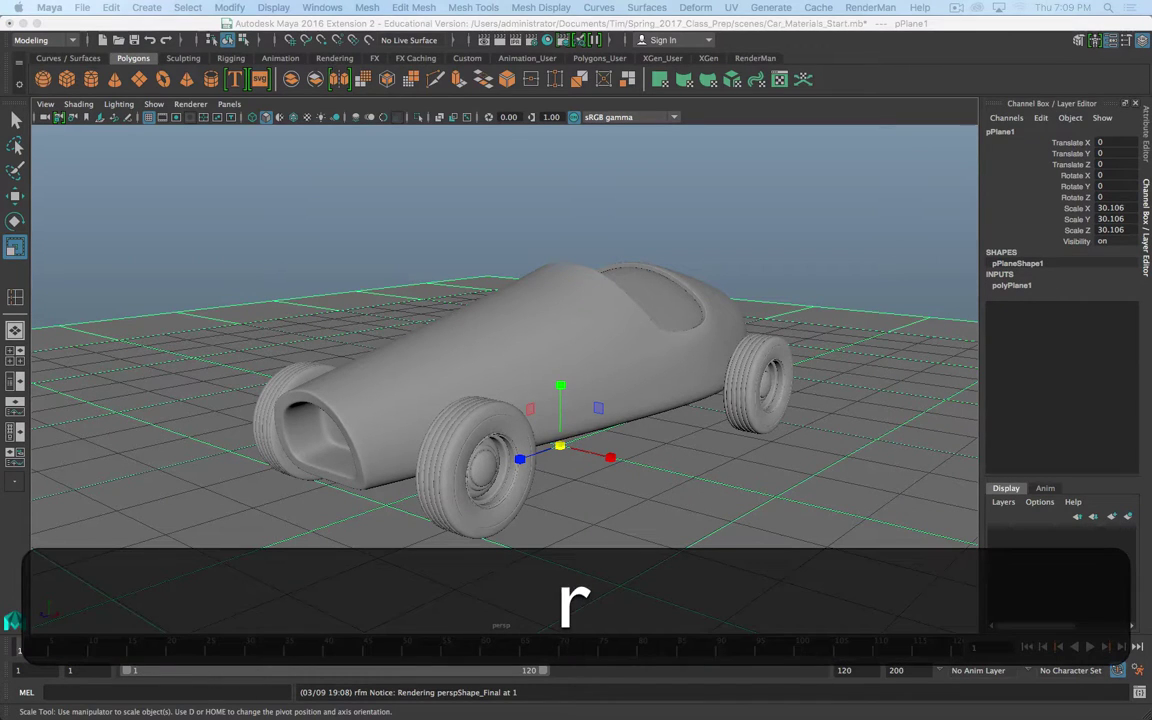
{"action": "key", "text": "e"}
{"action": "key", "text": "BackSpace"}
{"action": "key", "text": "a"}
{"action": "key", "text": "n"}
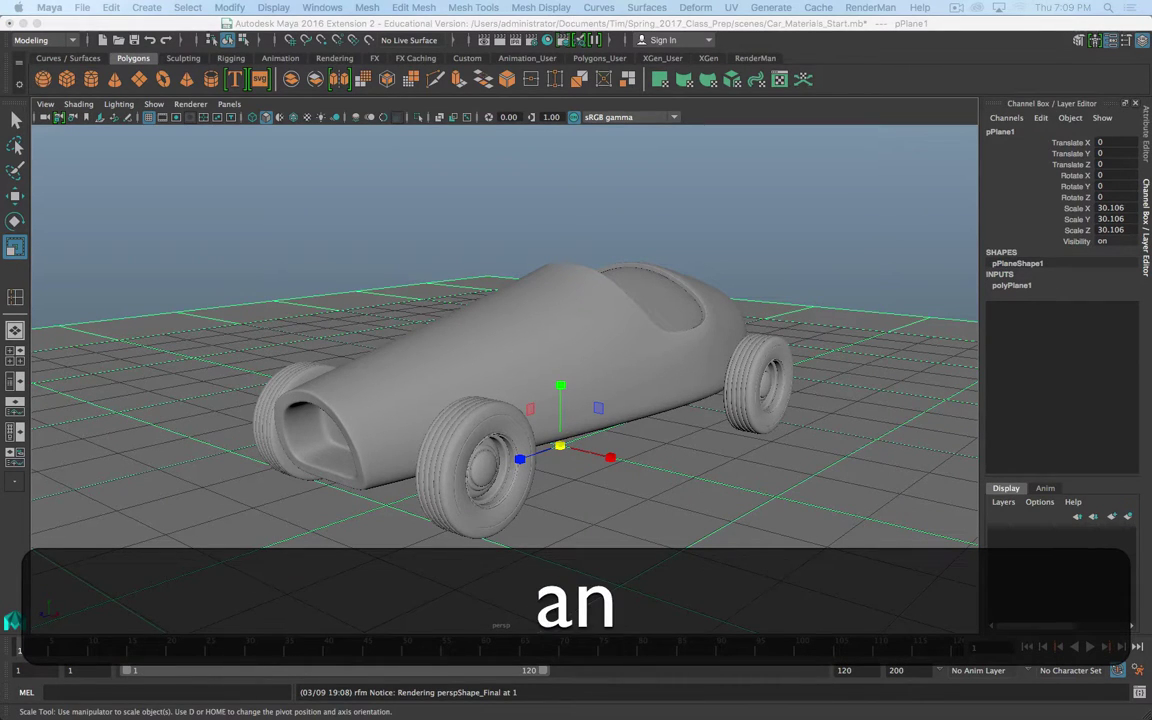
{"action": "key", "text": "Down"}
{"action": "key", "text": "Return"}
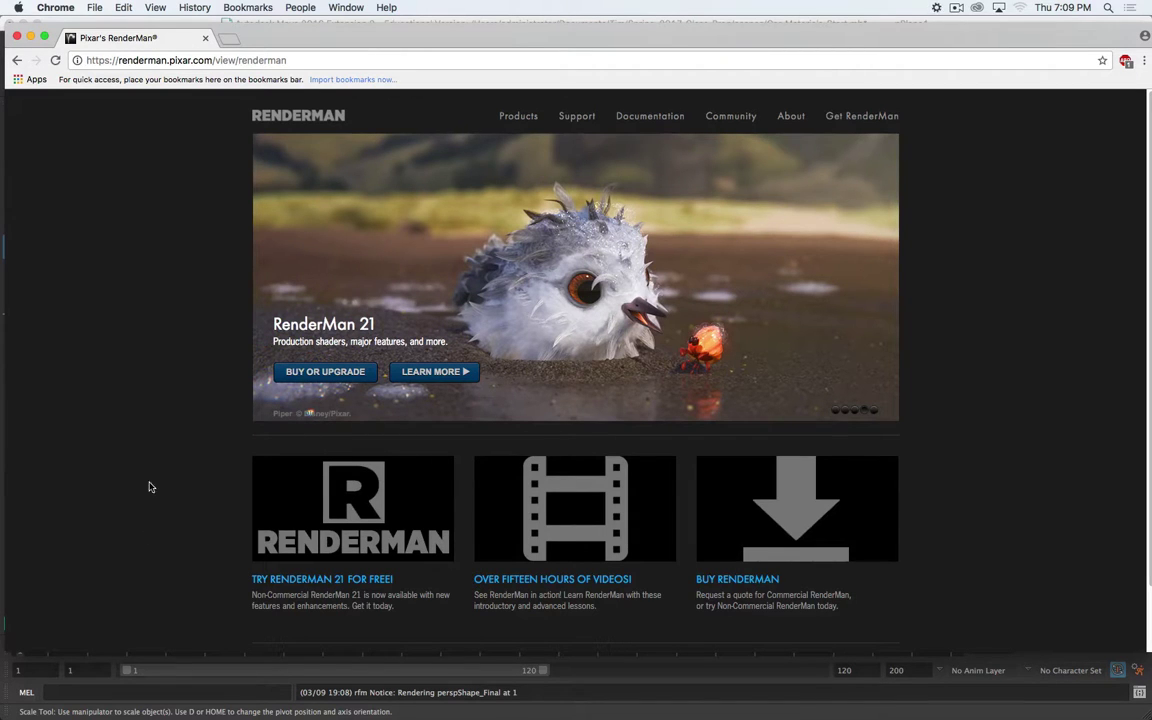
Open the download and install page for free Non-Commercial RenderMan 21, review its instructions and close the browser window
{"action": "scroll", "coordinate": [175, 314], "scroll_direction": "down", "scroll_amount": 2}
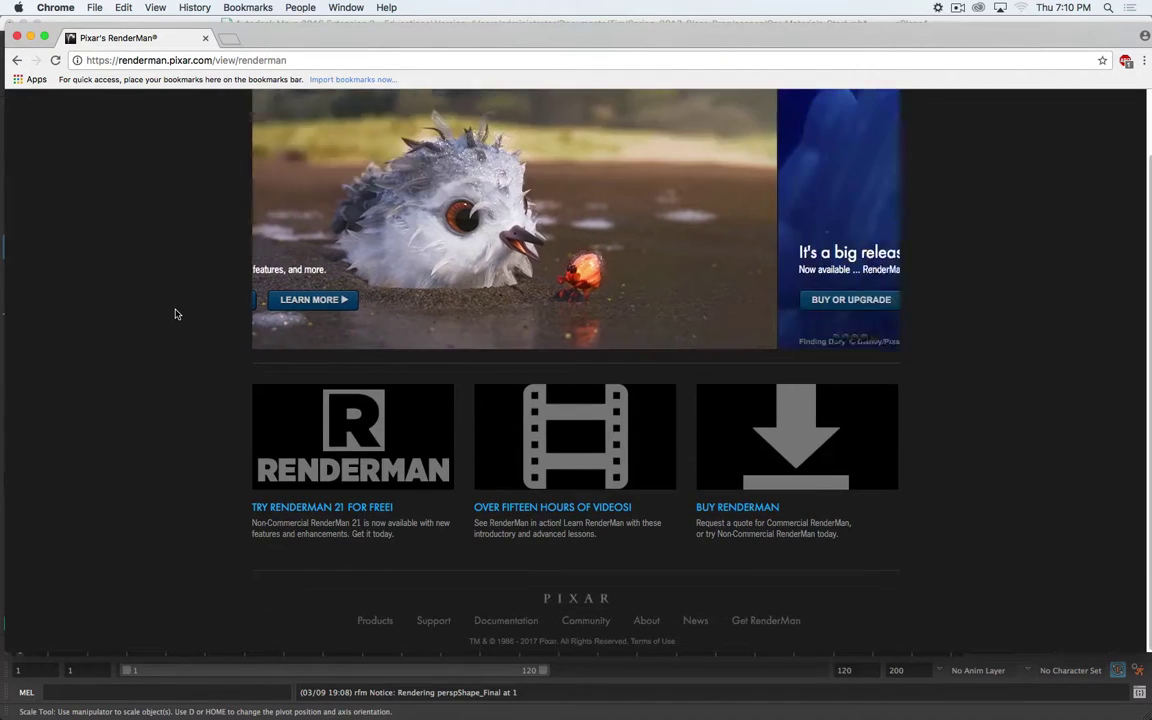
{"action": "left_click", "coordinate": [337, 507]}
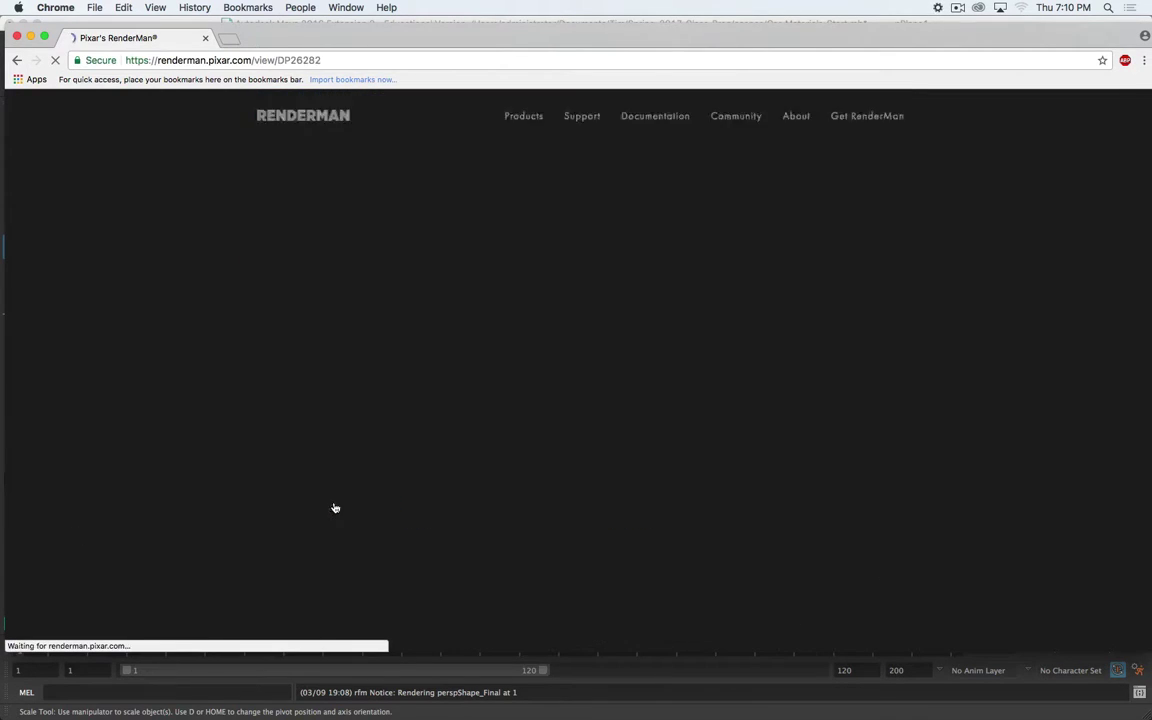
{"action": "scroll", "coordinate": [183, 392], "scroll_direction": "down", "scroll_amount": 3}
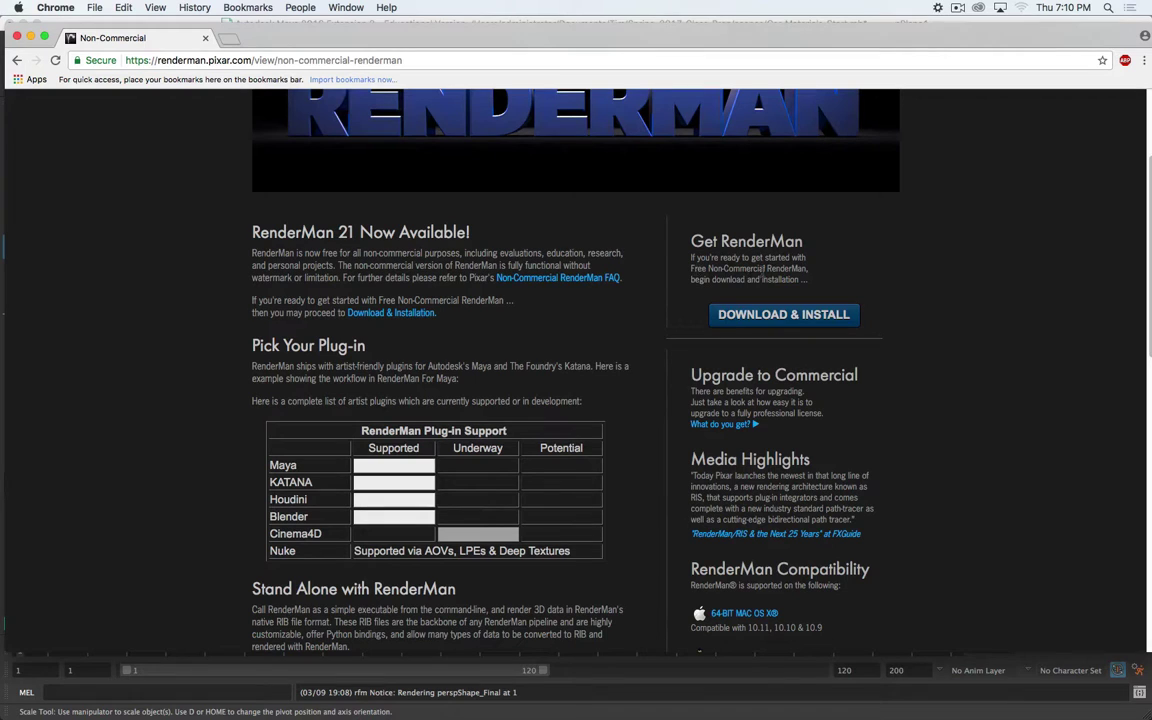
{"action": "left_click", "coordinate": [730, 316]}
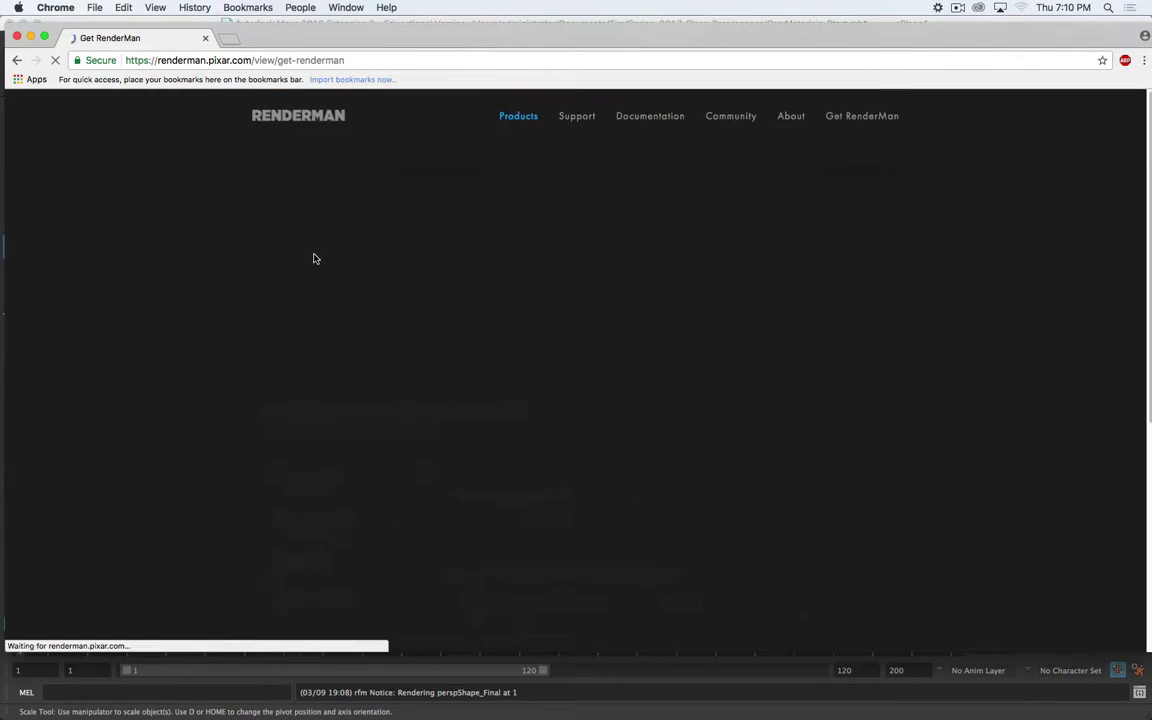
{"action": "scroll", "coordinate": [181, 364], "scroll_direction": "down", "scroll_amount": 5}
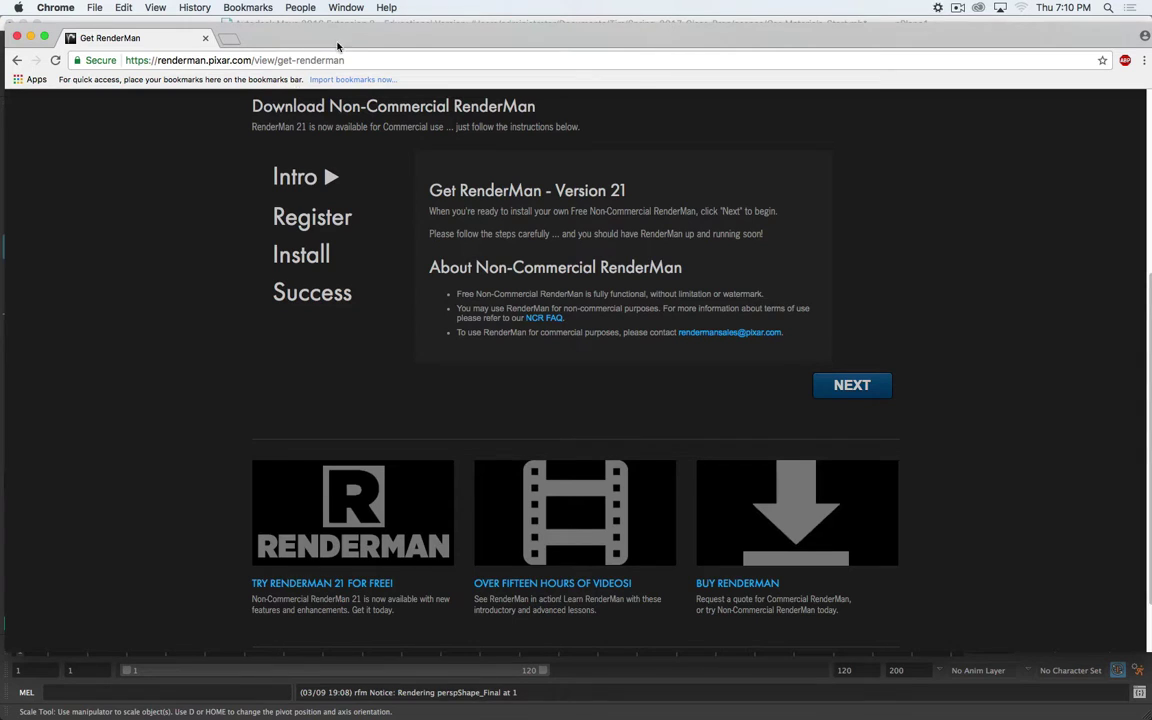
{"action": "scroll", "coordinate": [90, 455], "scroll_direction": "up", "scroll_amount": 5}
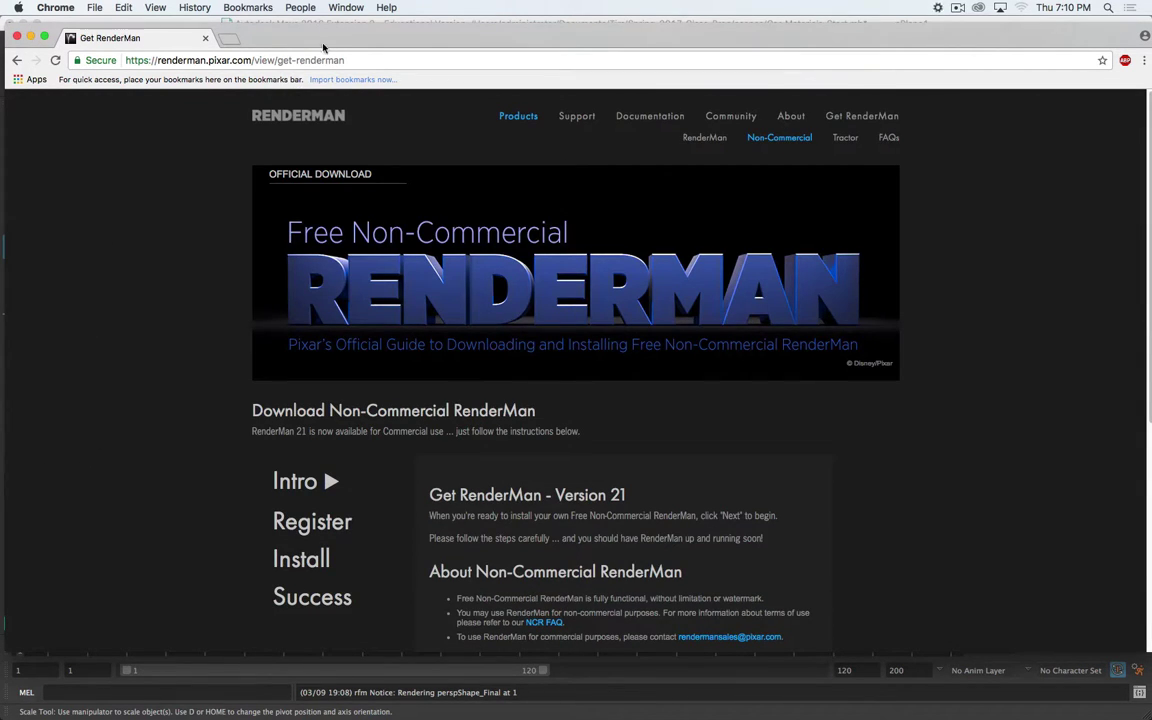
{"action": "left_click", "coordinate": [17, 37]}
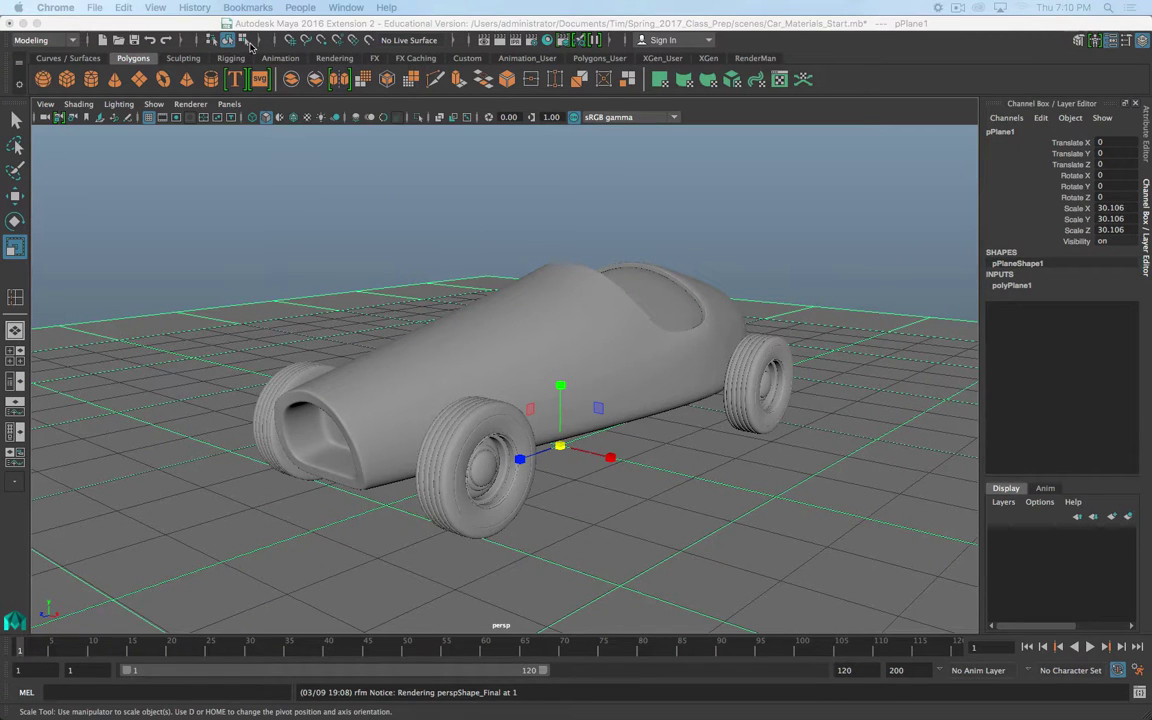
Return to Maya and open the Plug-in Manager
{"action": "left_click", "coordinate": [247, 25]}
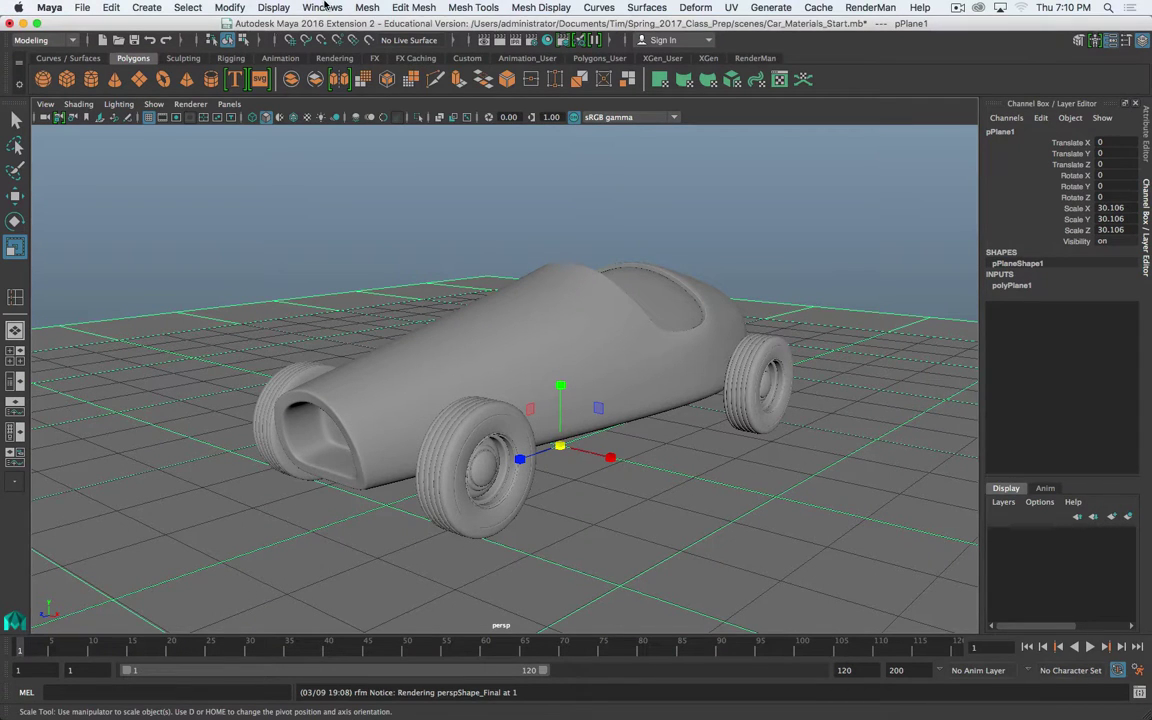
{"action": "left_click", "coordinate": [322, 7]}
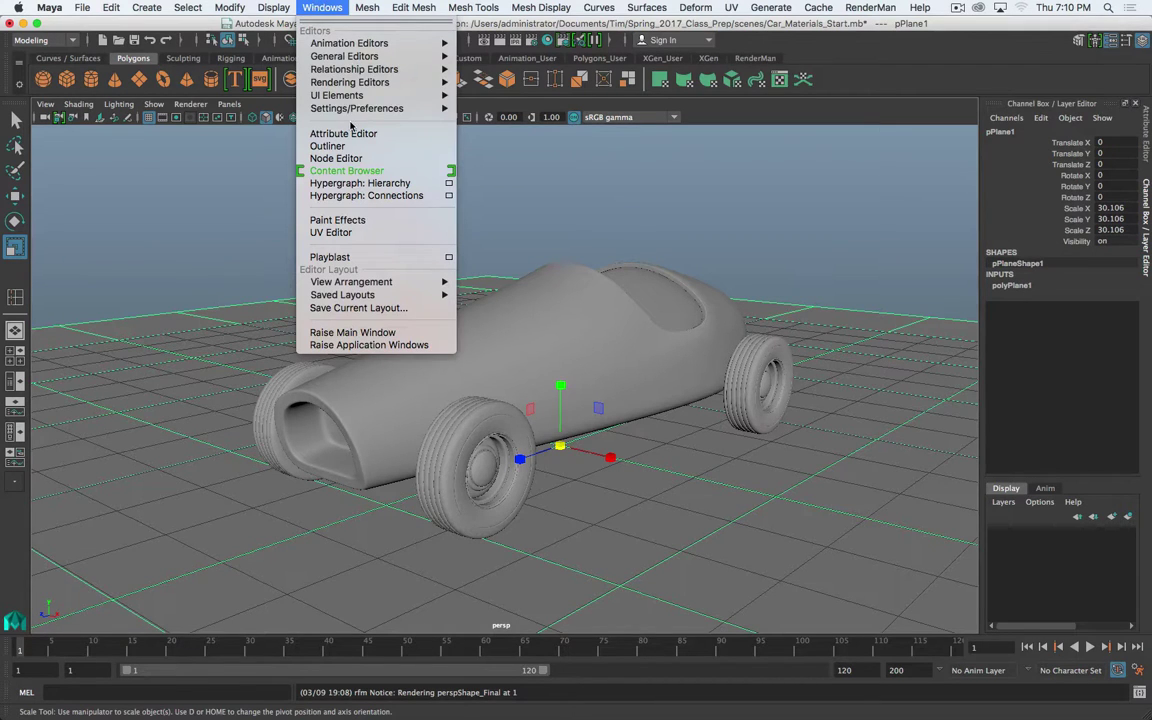
{"action": "mouse_move", "coordinate": [400, 108]}
{"action": "left_click", "coordinate": [507, 230]}
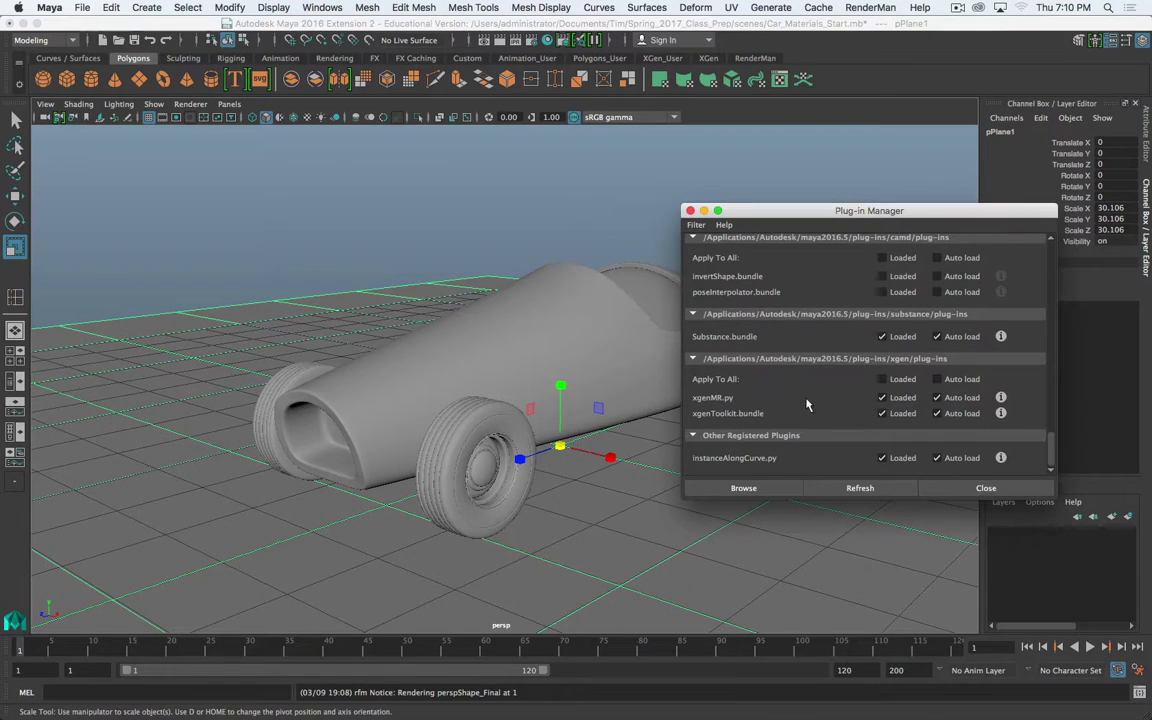
Check the load status of RenderMan_for_Maya.bundle in the Plug-in Manager, and close the manager
{"action": "scroll", "coordinate": [789, 326], "scroll_direction": "up", "scroll_amount": 4}
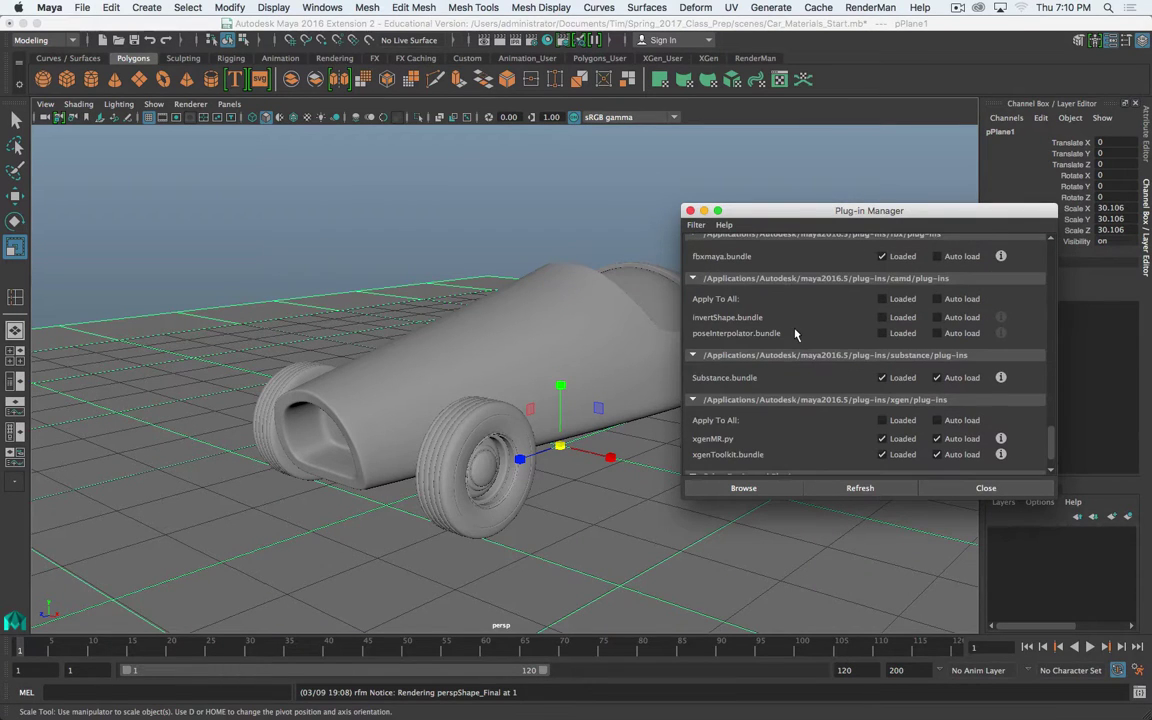
{"action": "scroll", "coordinate": [795, 333], "scroll_direction": "up", "scroll_amount": 1}
{"action": "scroll", "coordinate": [800, 337], "scroll_direction": "up", "scroll_amount": 1}
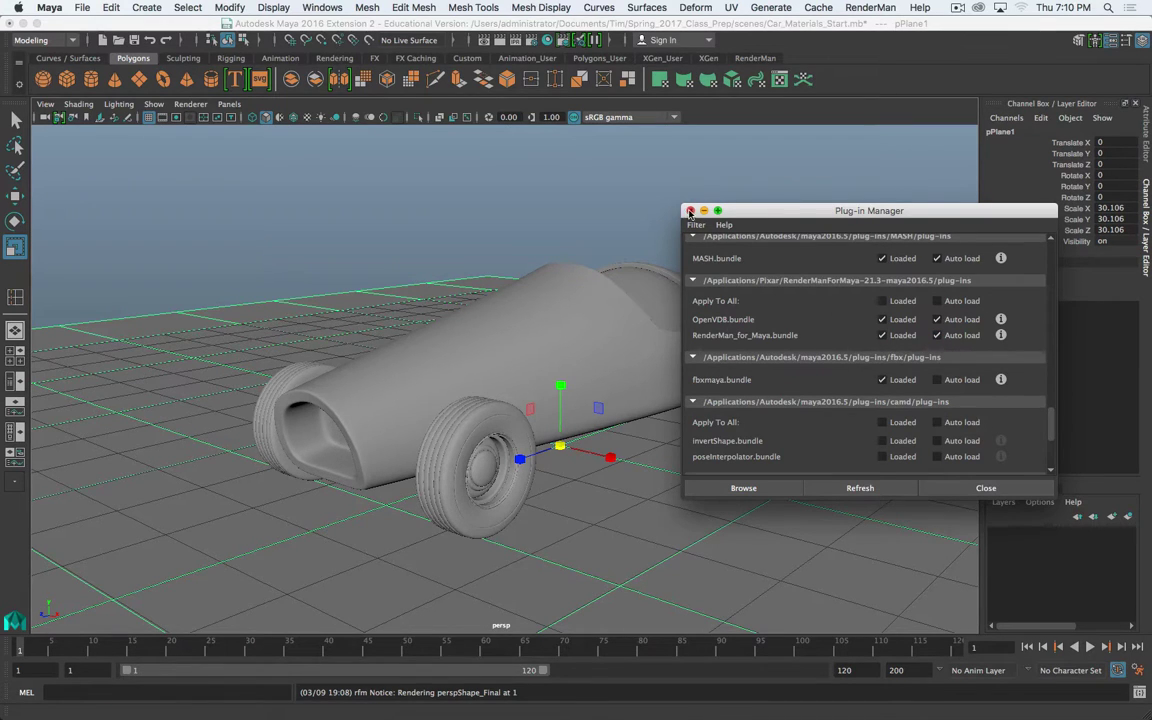
{"action": "left_click", "coordinate": [690, 211]}
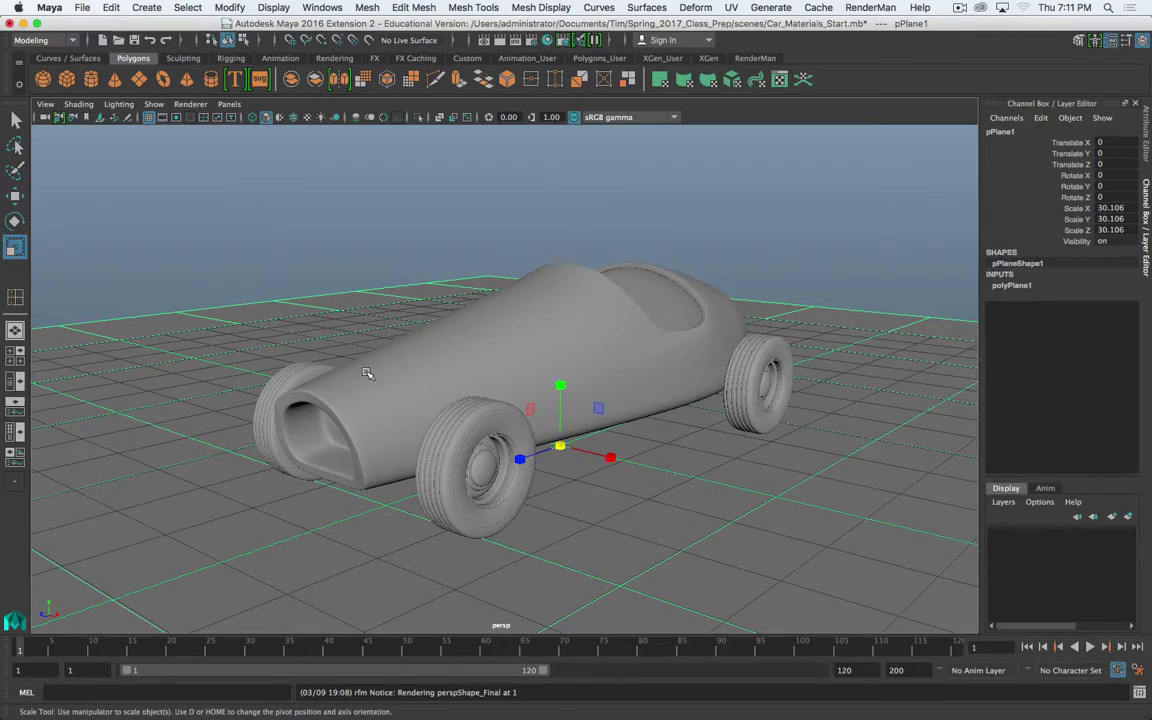
Reframe the car in the perspective view and open the Render Settings window, moving it near the middle of the viewport
{"action": "left_click_drag", "start_coordinate": [412, 340], "coordinate": [334, 296], "text": "alt"}
{"action": "left_click_drag", "start_coordinate": [404, 332], "coordinate": [409, 296], "text": "alt"}
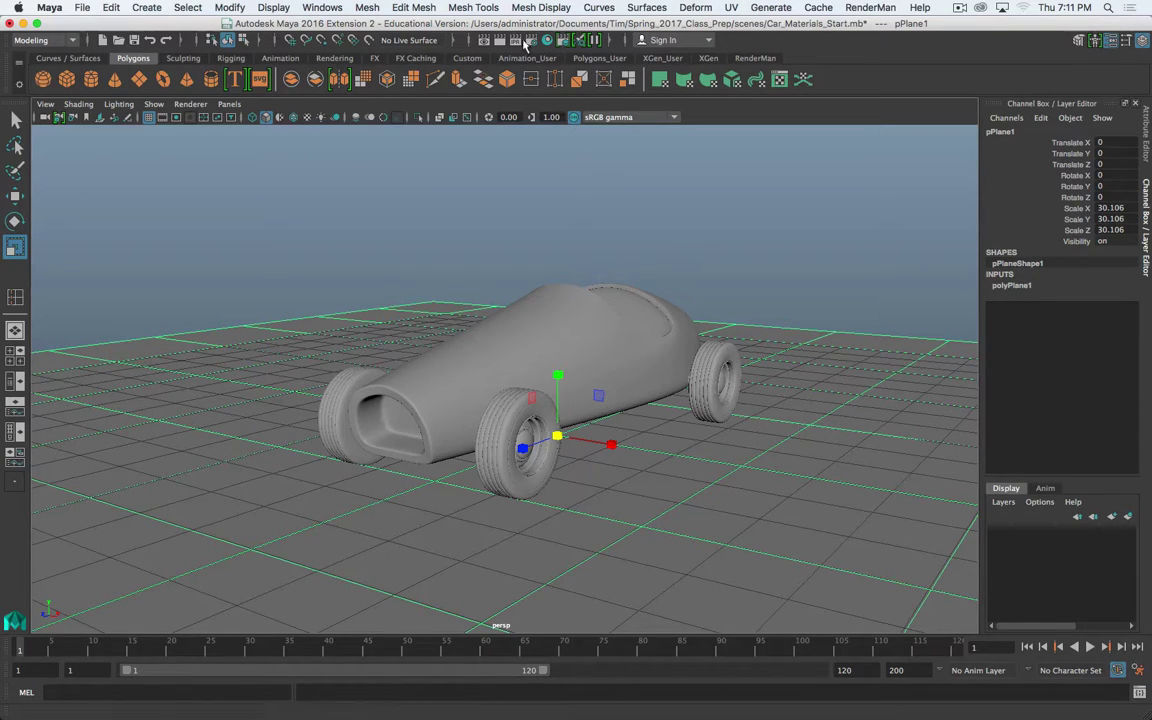
{"action": "left_click", "coordinate": [322, 7]}
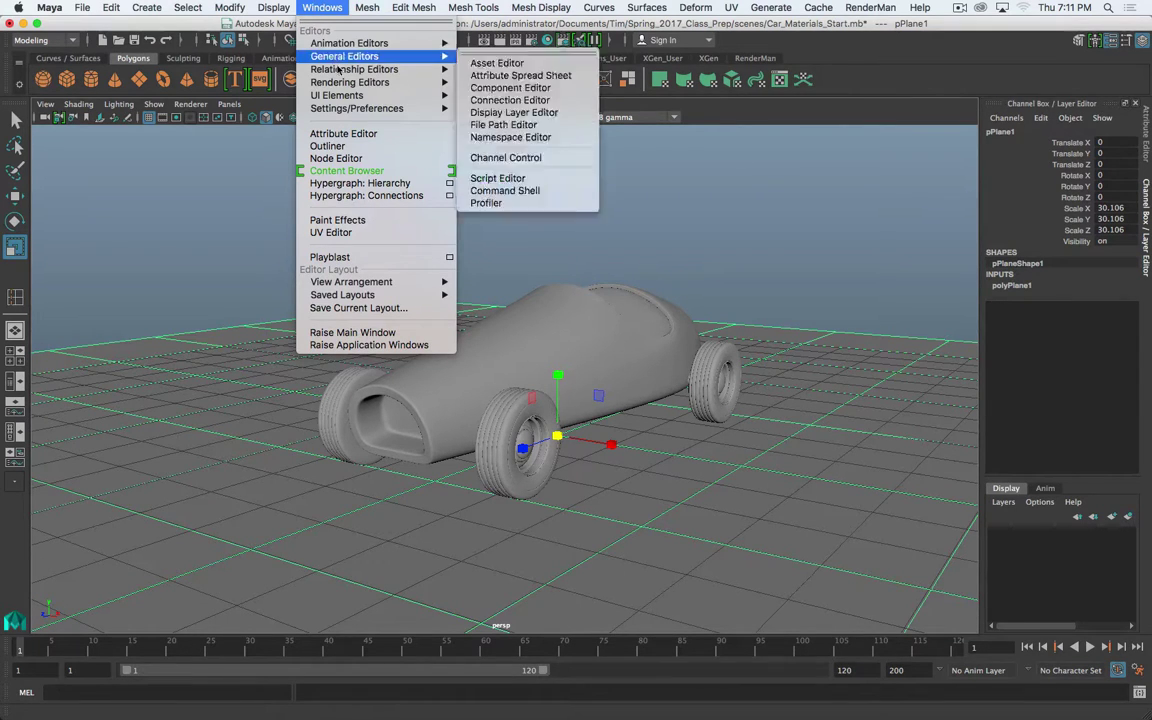
{"action": "mouse_move", "coordinate": [347, 83]}
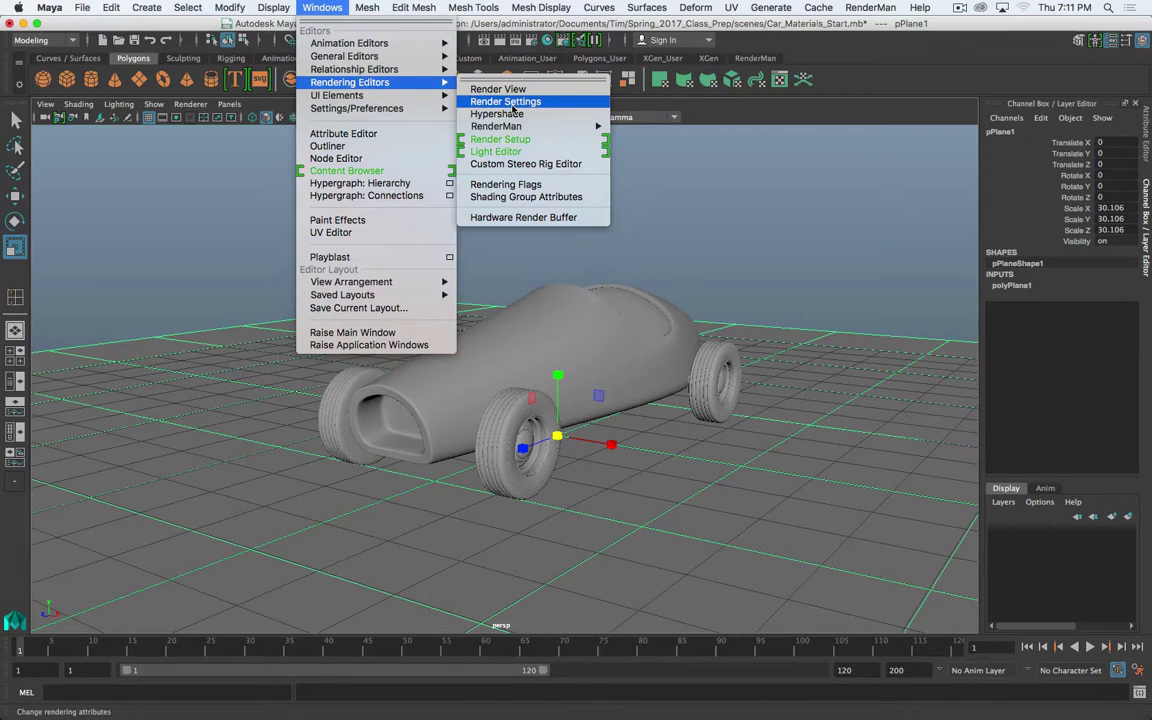
{"action": "left_click", "coordinate": [322, 7]}
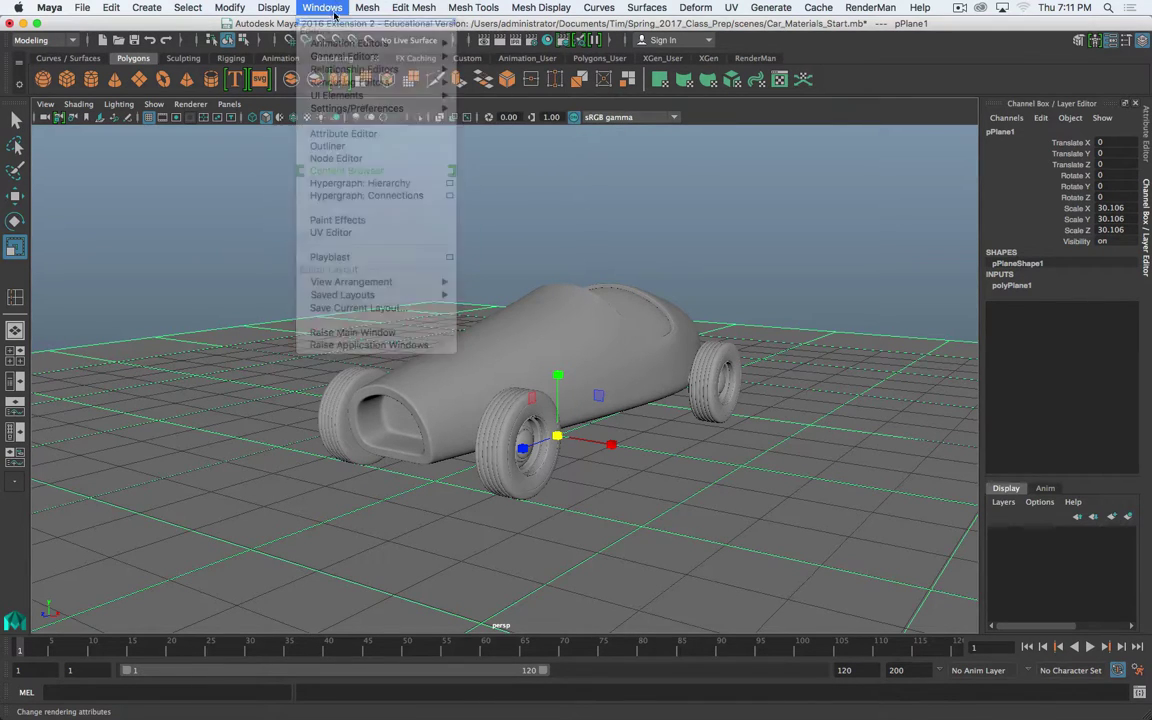
{"action": "left_click", "coordinate": [531, 45]}
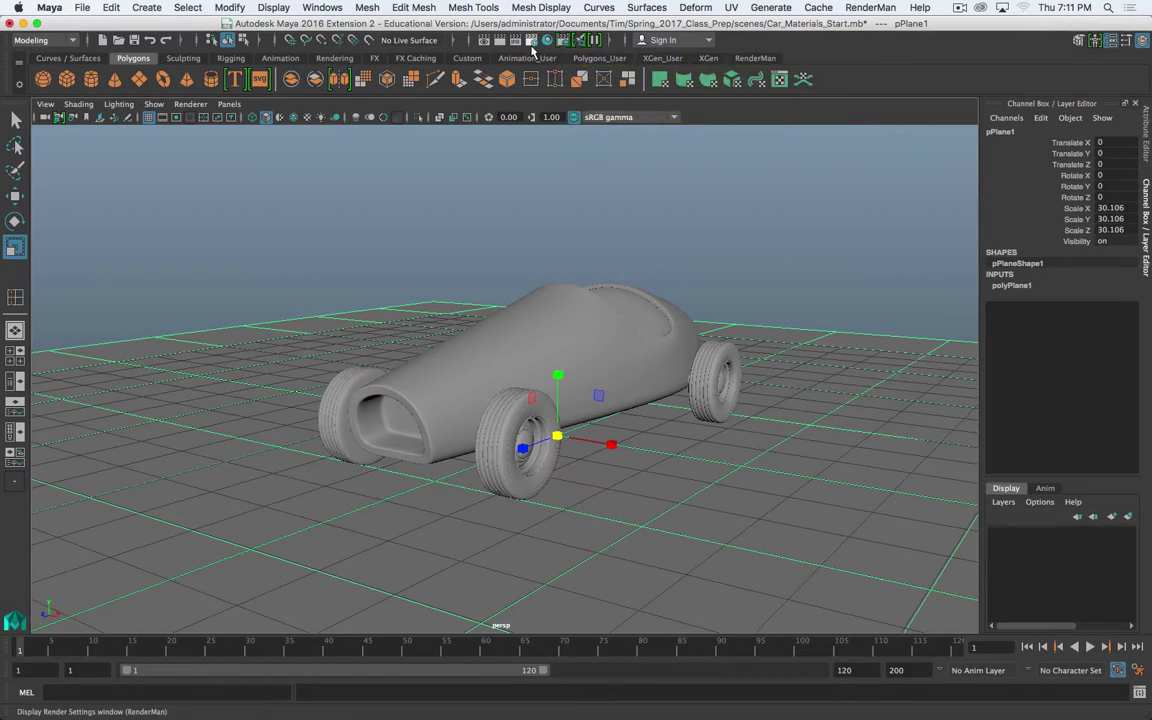
{"action": "left_click", "coordinate": [531, 45]}
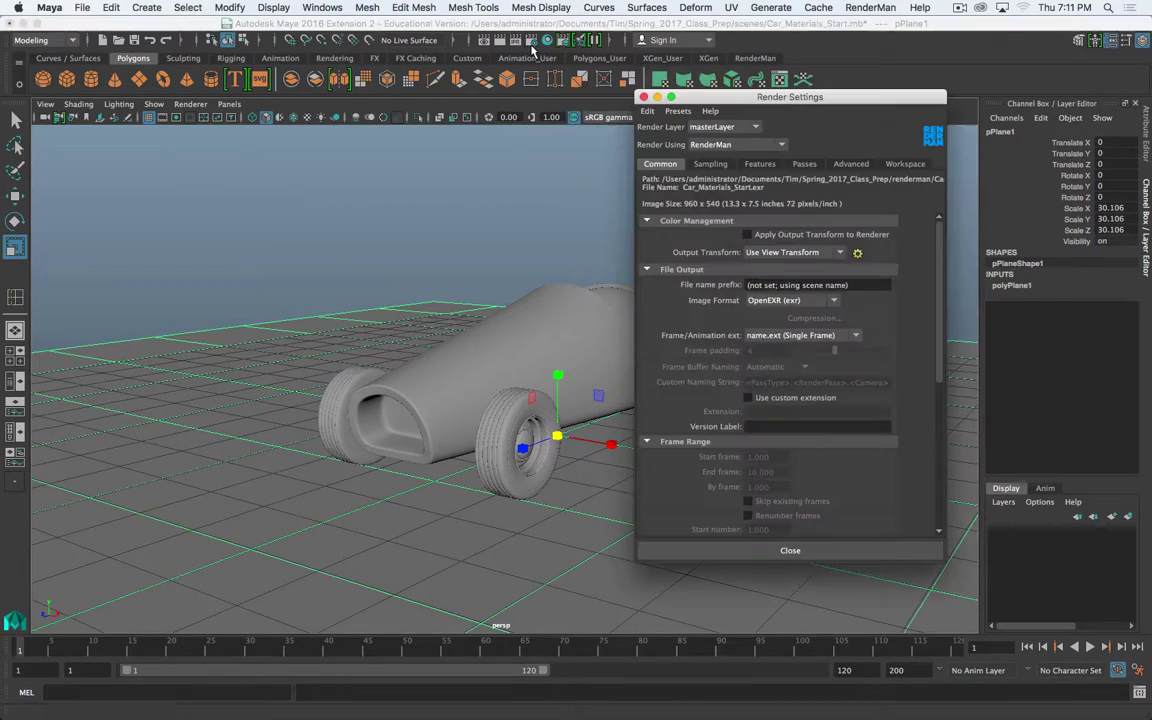
{"action": "left_click_drag", "start_coordinate": [772, 100], "coordinate": [498, 100]}
{"action": "key", "text": "super+period"}
Switch the renderer to Maya Software and back to RenderMan
{"action": "left_click", "coordinate": [470, 107]}
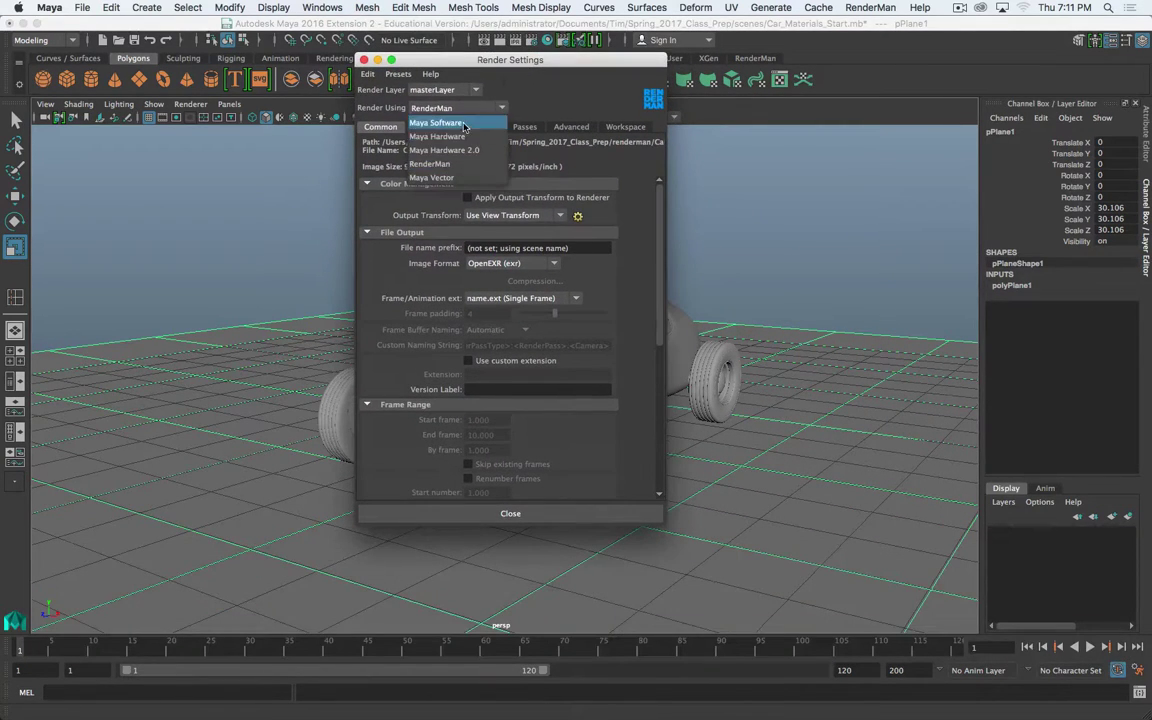
{"action": "left_click", "coordinate": [440, 121]}
{"action": "left_click", "coordinate": [446, 107]}
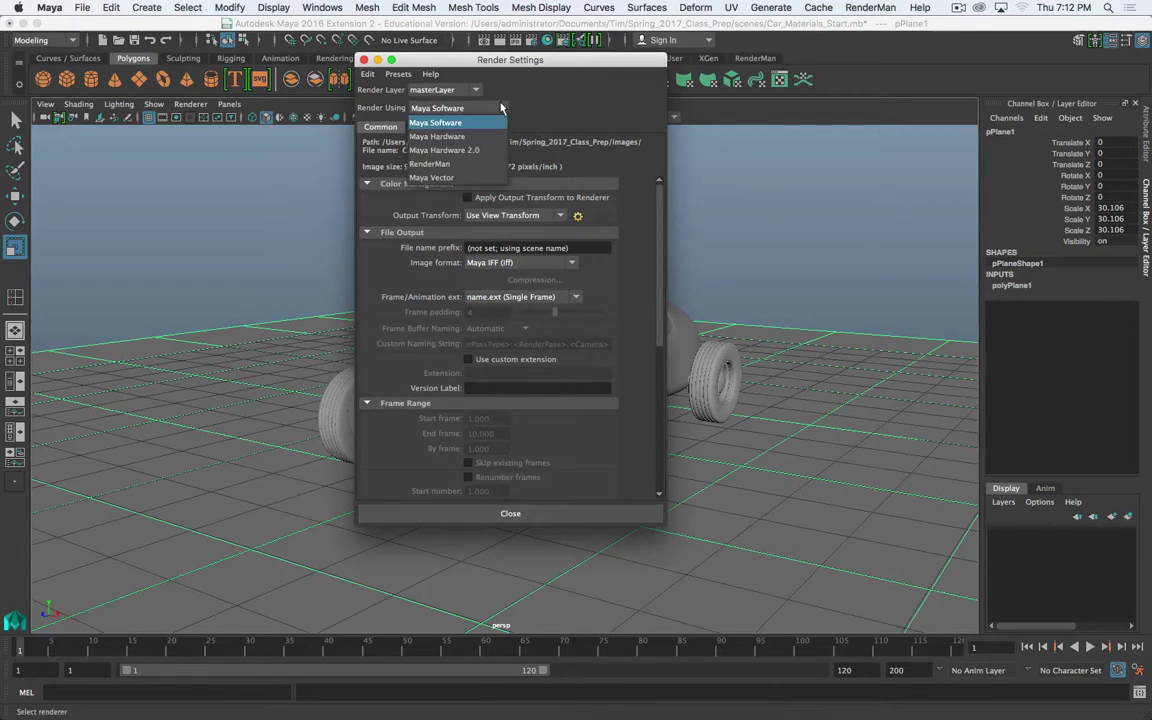
{"action": "left_click", "coordinate": [474, 168]}
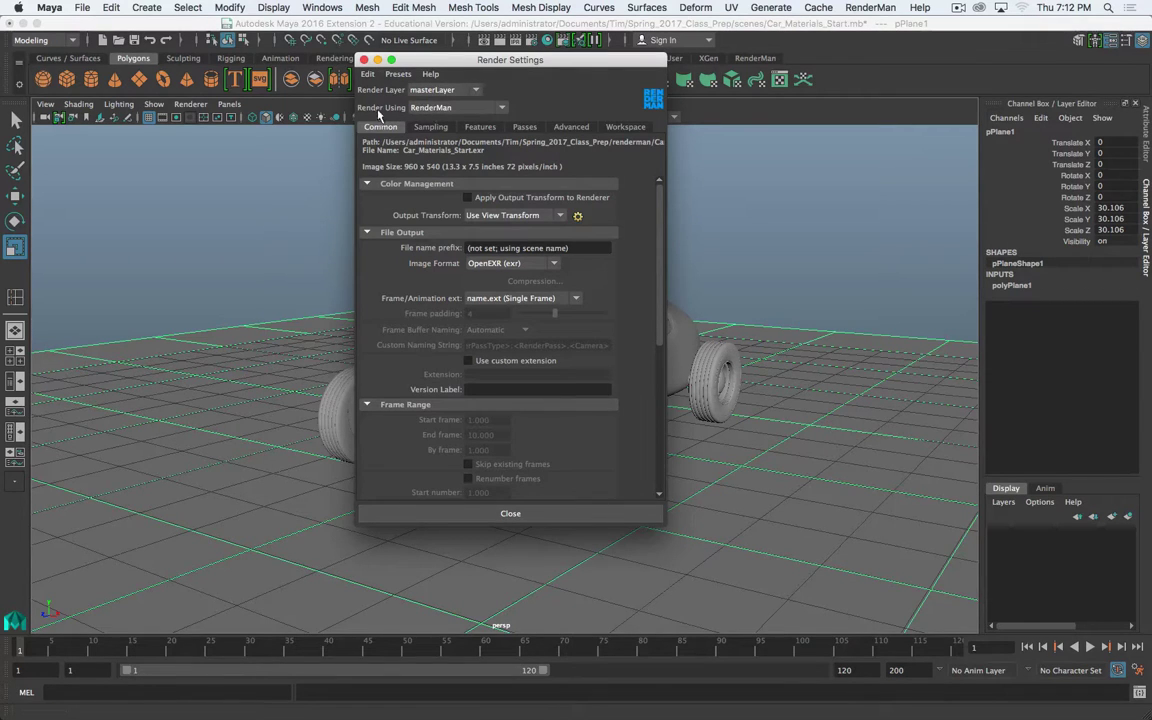
{"action": "left_click", "coordinate": [431, 109]}
{"action": "left_click", "coordinate": [450, 168]}
{"action": "key", "text": "super+period"}
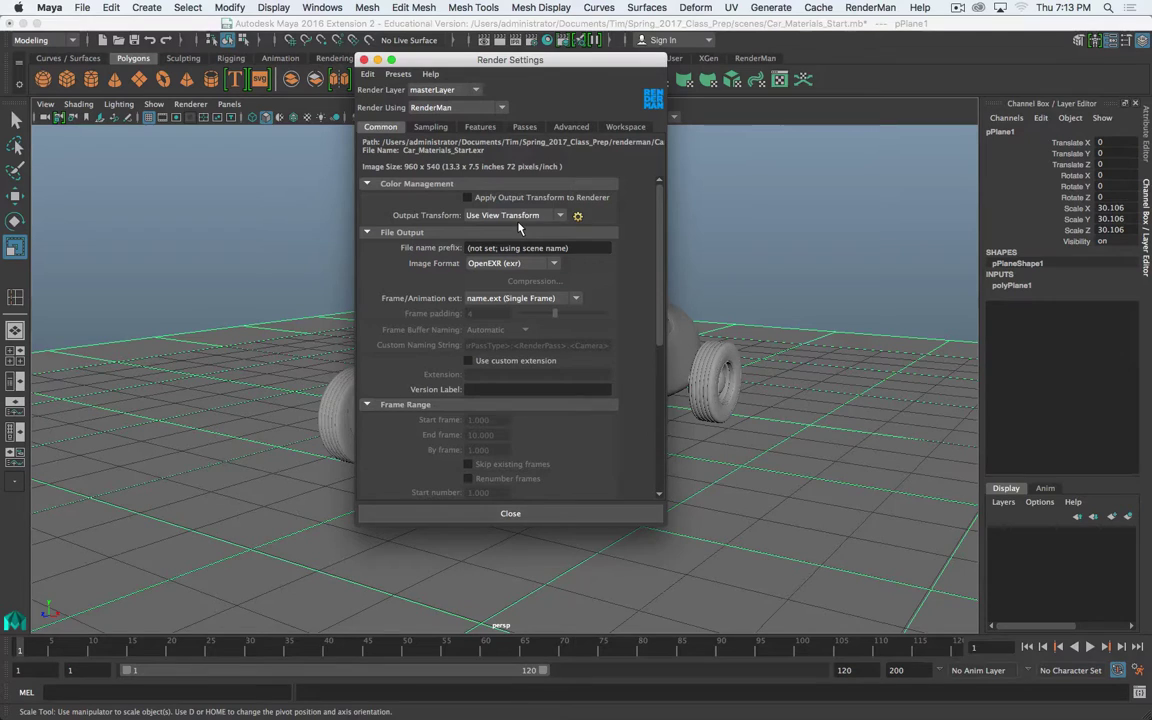
Review the output transform options and enable Apply Output Transform to Renderer
{"action": "left_click", "coordinate": [508, 216]}
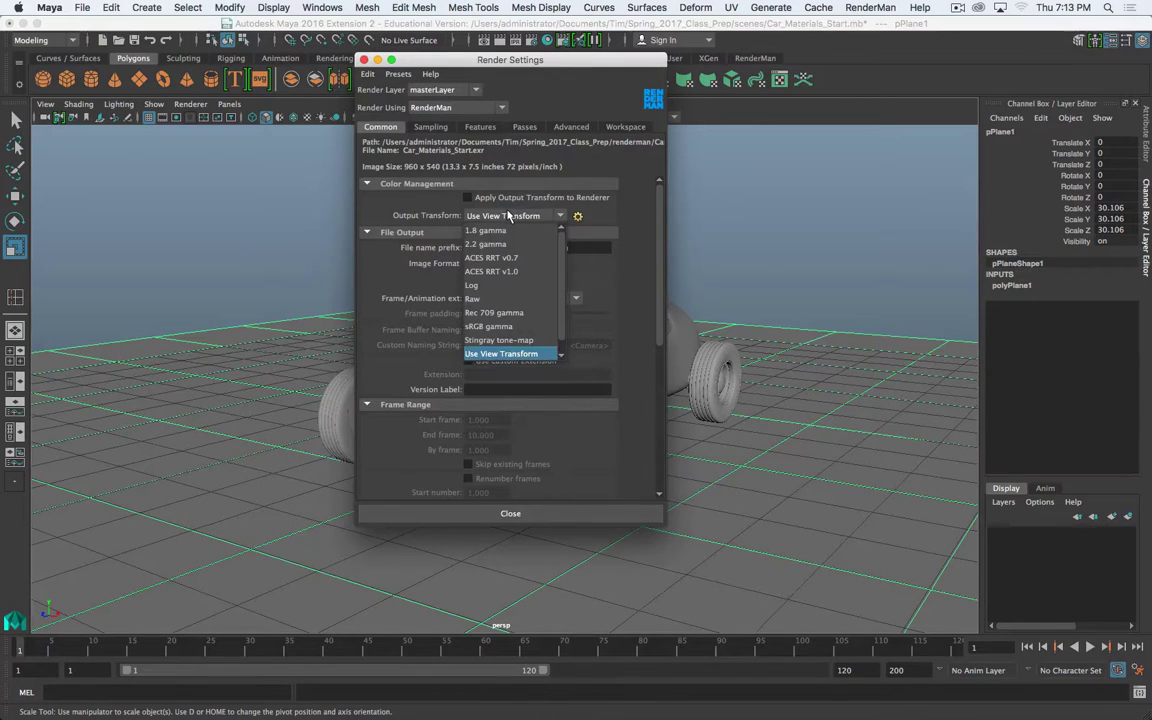
{"action": "left_click", "coordinate": [508, 216]}
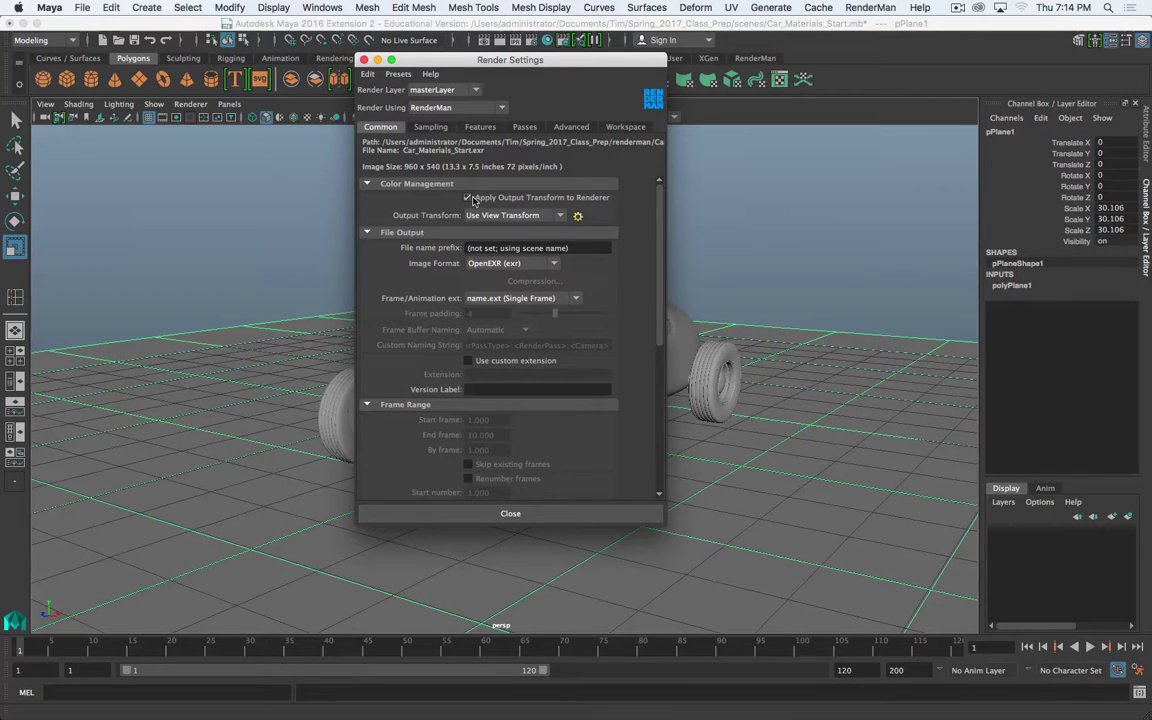
Review the available output image formats and set the image format to Tiff8 (tif)
{"action": "scroll", "coordinate": [389, 224], "scroll_direction": "down", "scroll_amount": 2}
{"action": "scroll", "coordinate": [389, 224], "scroll_direction": "up", "scroll_amount": 1}
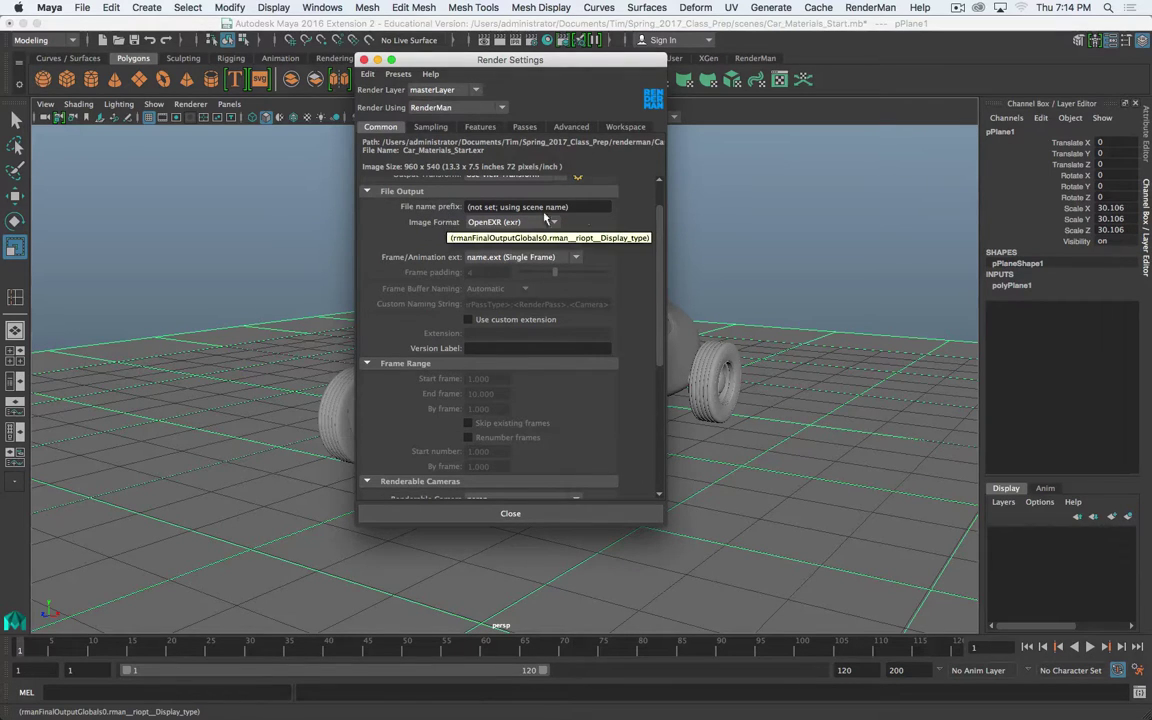
{"action": "left_click", "coordinate": [545, 221]}
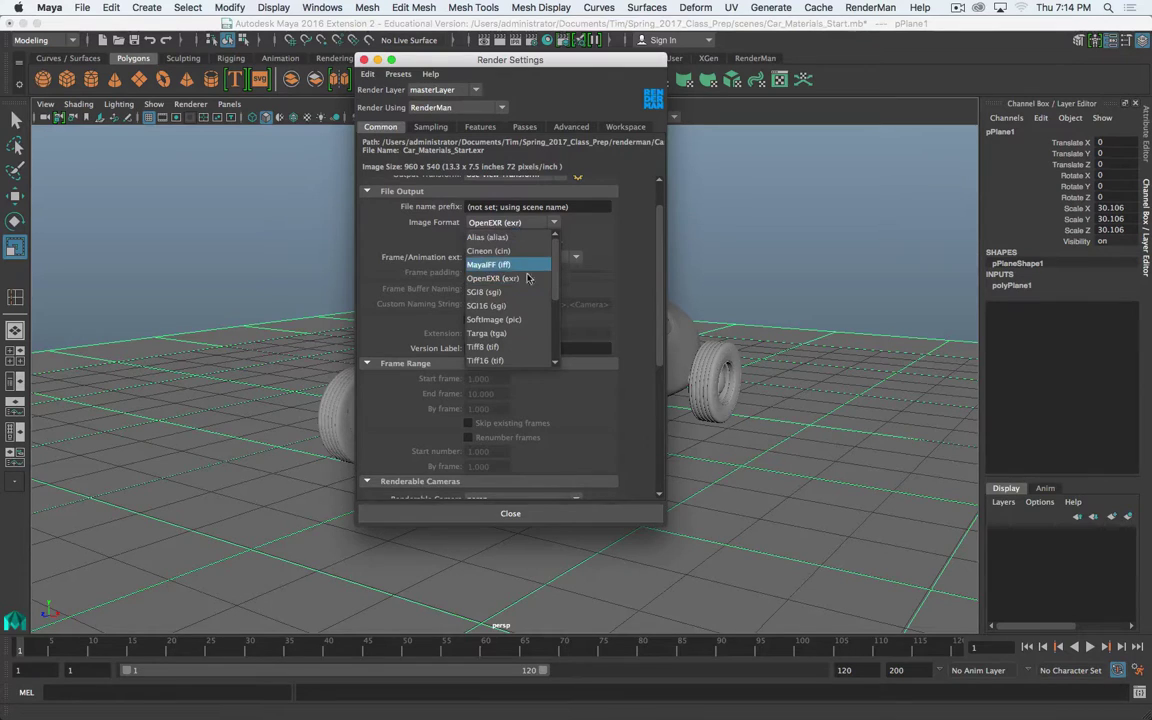
{"action": "scroll", "coordinate": [555, 286], "scroll_direction": "down", "scroll_amount": 2}
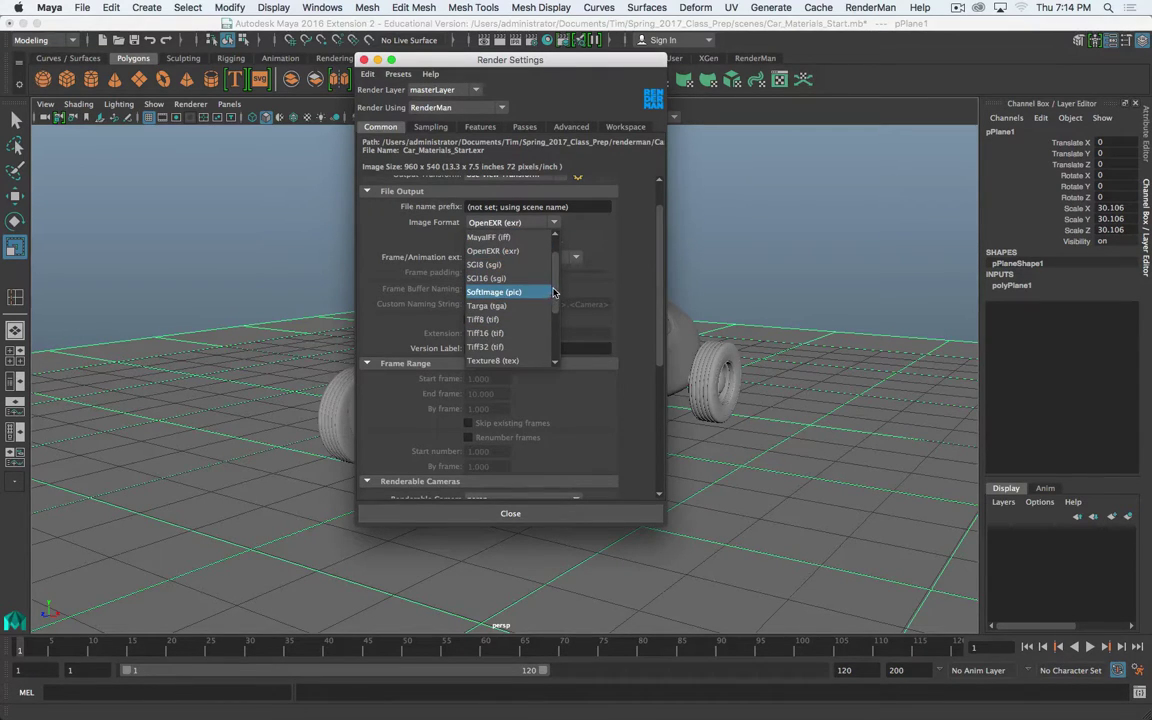
{"action": "scroll", "coordinate": [556, 270], "scroll_direction": "up", "scroll_amount": 2}
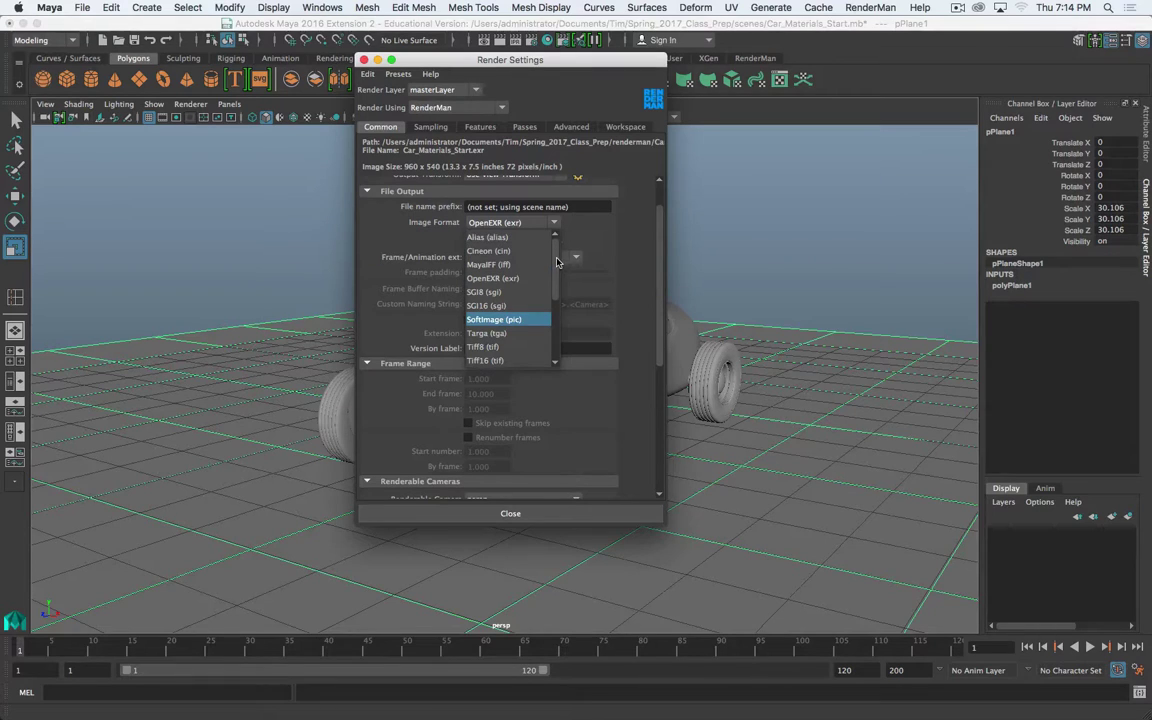
{"action": "left_click_drag", "start_coordinate": [557, 262], "coordinate": [557, 363]}
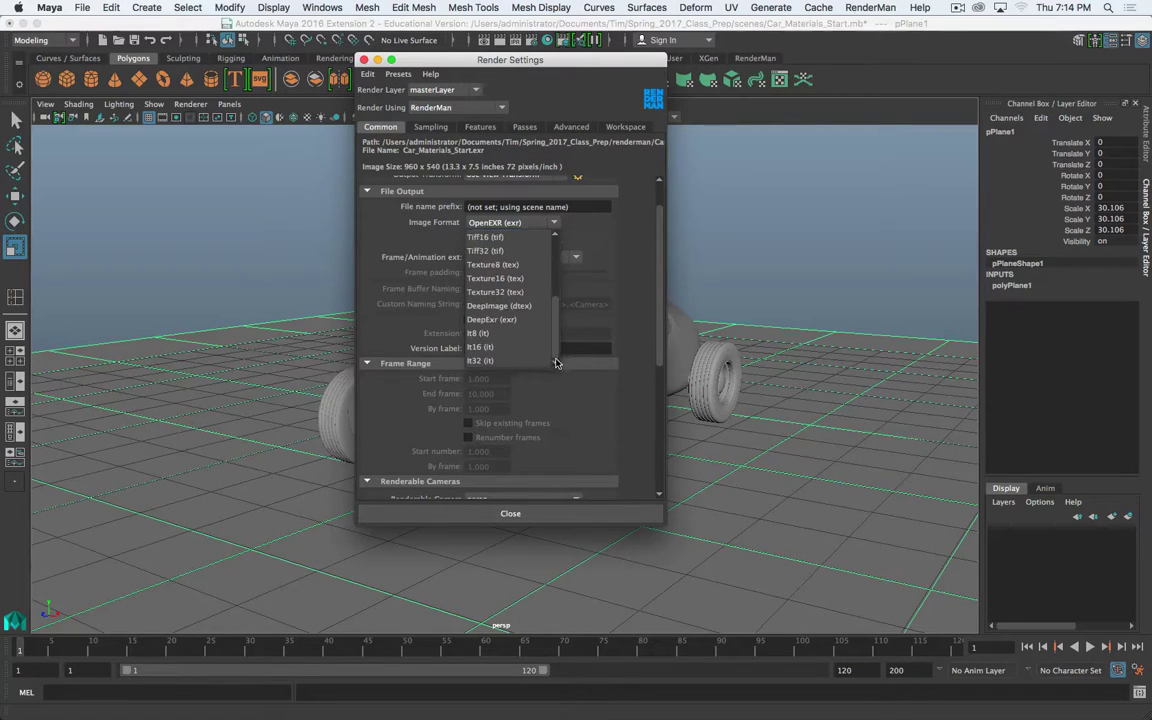
{"action": "scroll", "coordinate": [548, 313], "scroll_direction": "up", "scroll_amount": 2}
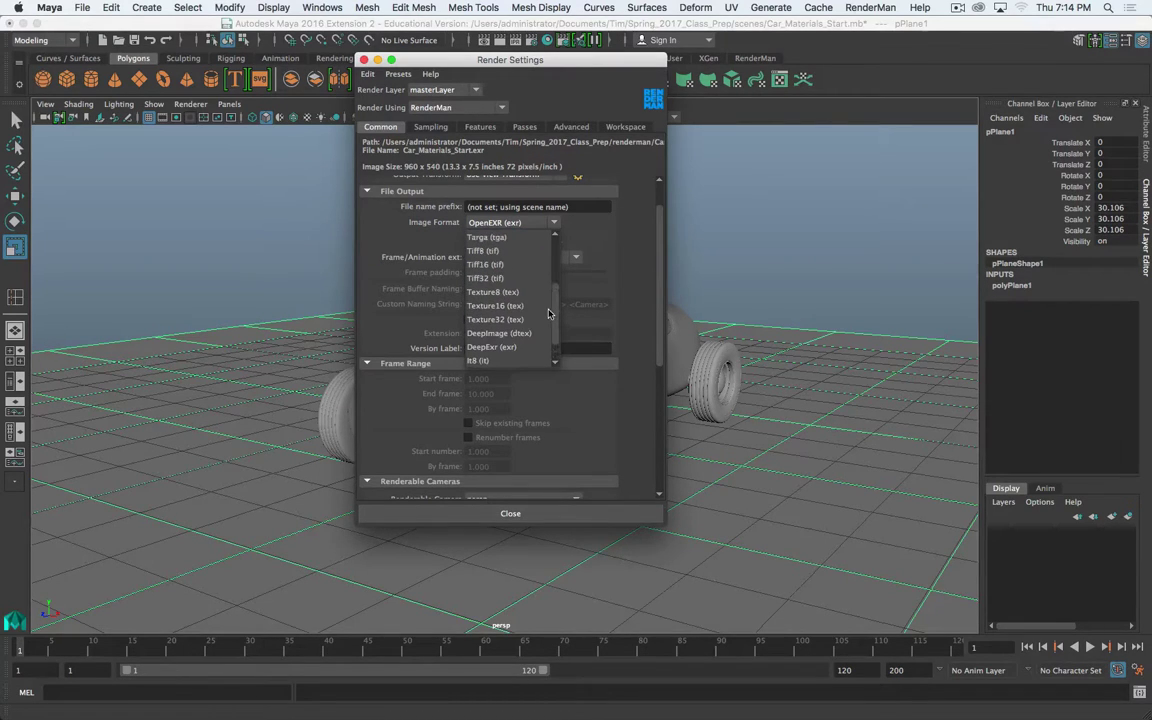
{"action": "scroll", "coordinate": [548, 336], "scroll_direction": "down", "scroll_amount": 2}
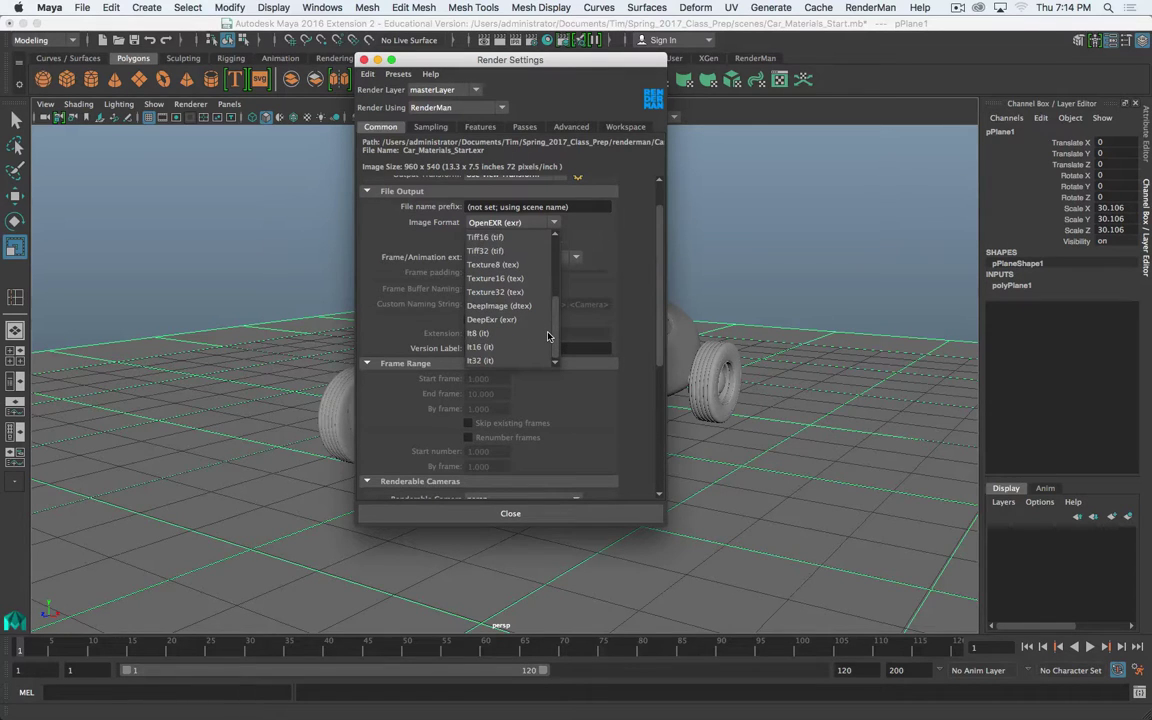
{"action": "scroll", "coordinate": [548, 316], "scroll_direction": "up", "scroll_amount": 1}
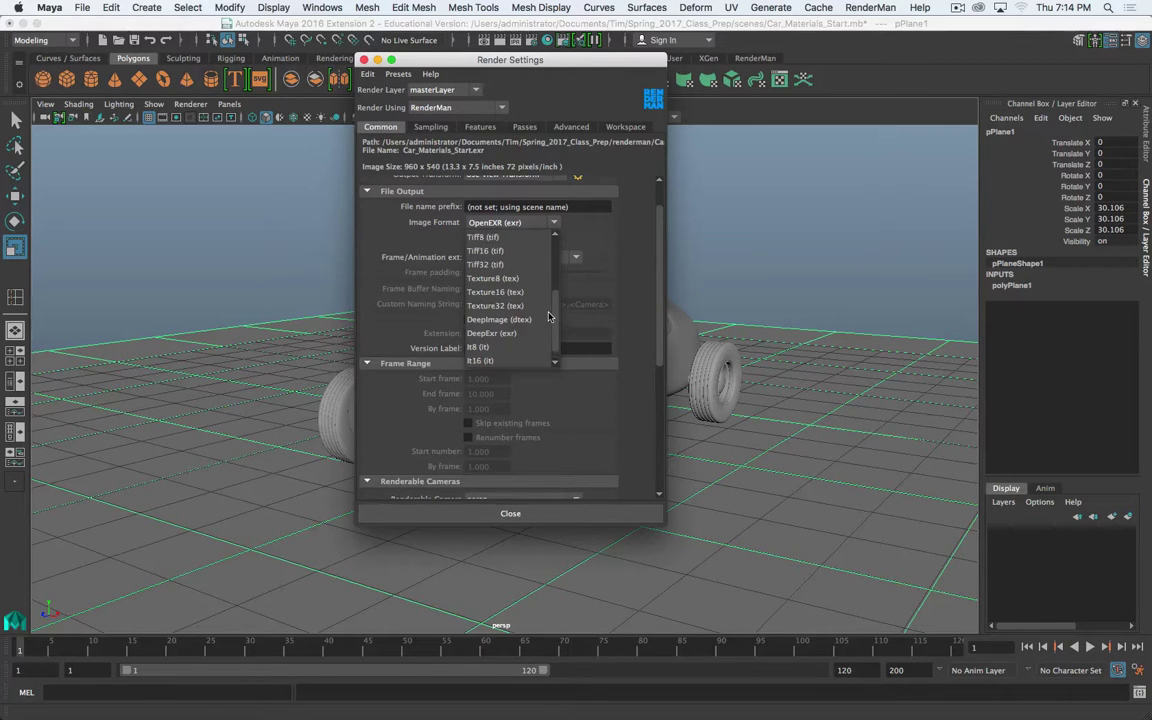
{"action": "scroll", "coordinate": [548, 316], "scroll_direction": "up", "scroll_amount": 3}
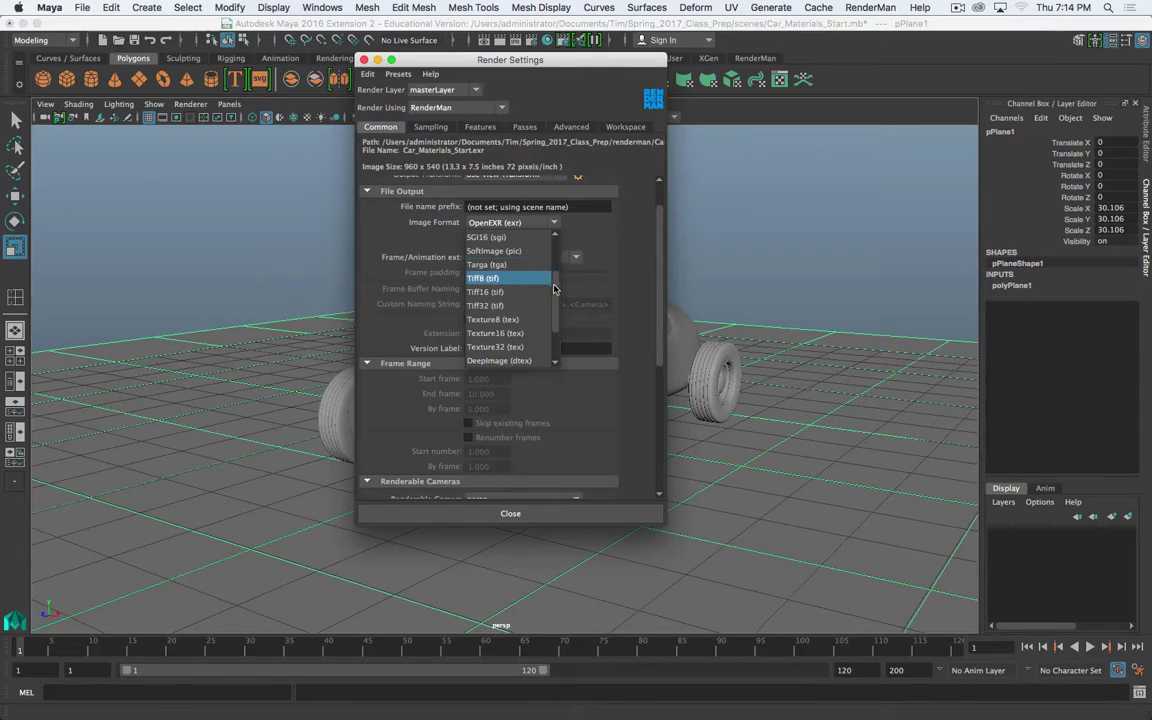
{"action": "left_click_drag", "start_coordinate": [556, 289], "coordinate": [555, 257]}
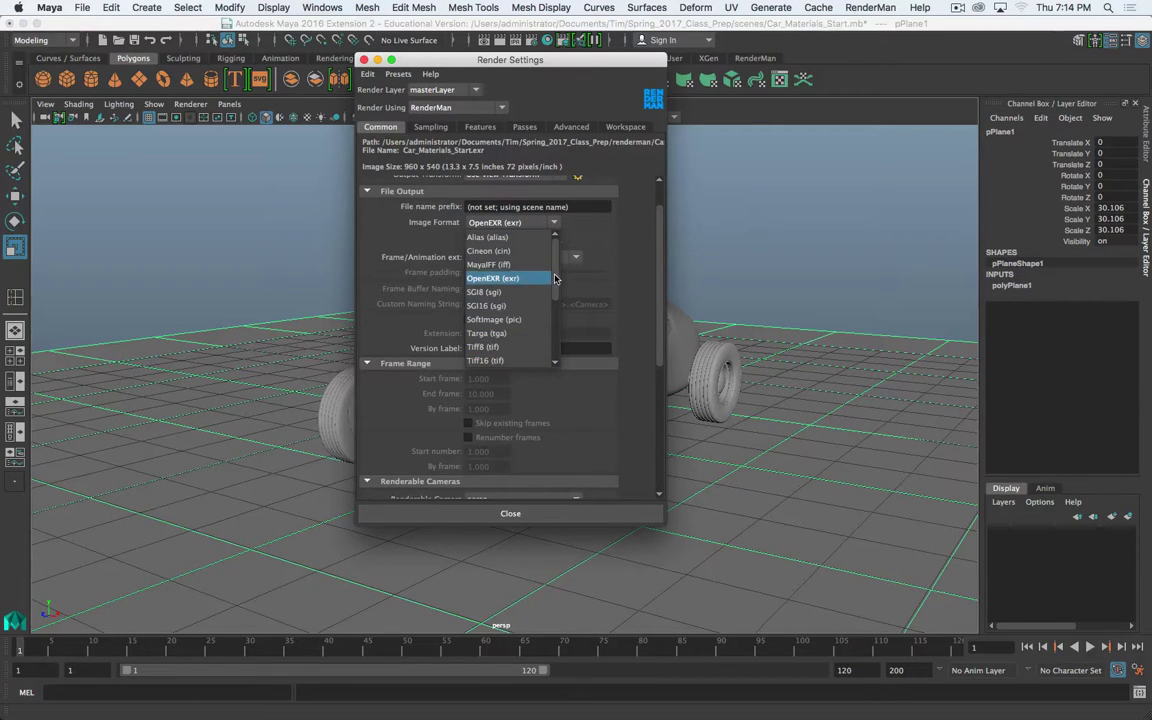
{"action": "scroll", "coordinate": [556, 320], "scroll_direction": "down", "scroll_amount": 3}
{"action": "scroll", "coordinate": [506, 282], "scroll_direction": "up", "scroll_amount": 3}
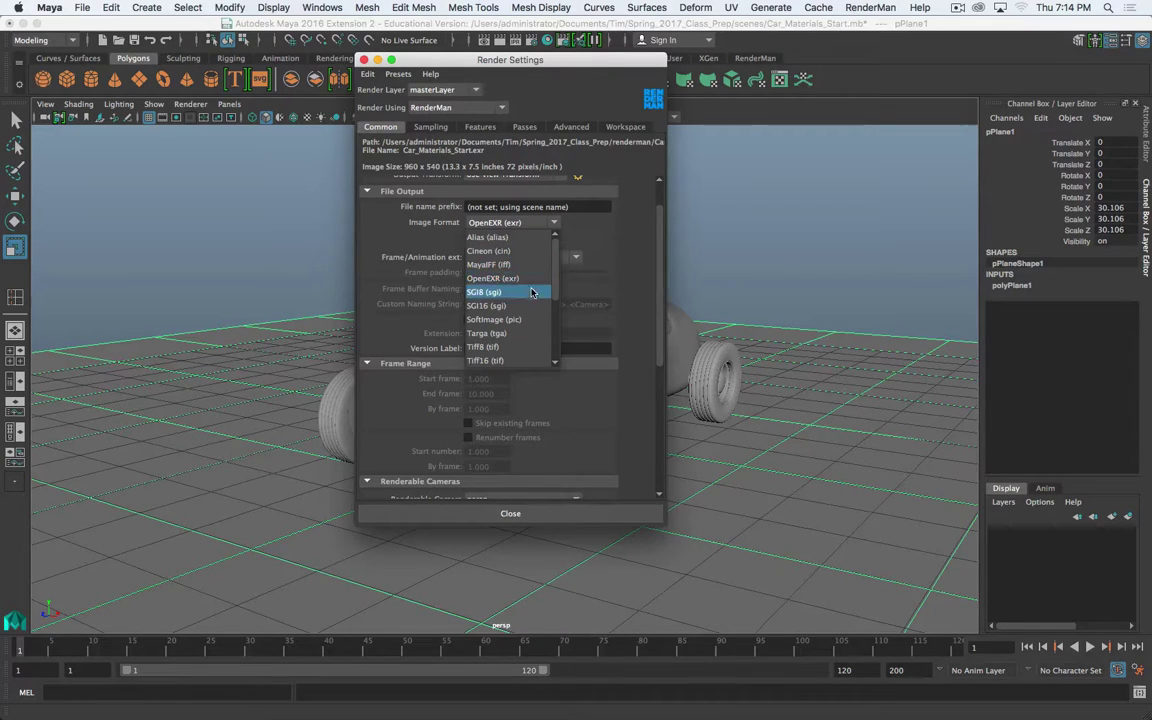
{"action": "left_click", "coordinate": [510, 346]}
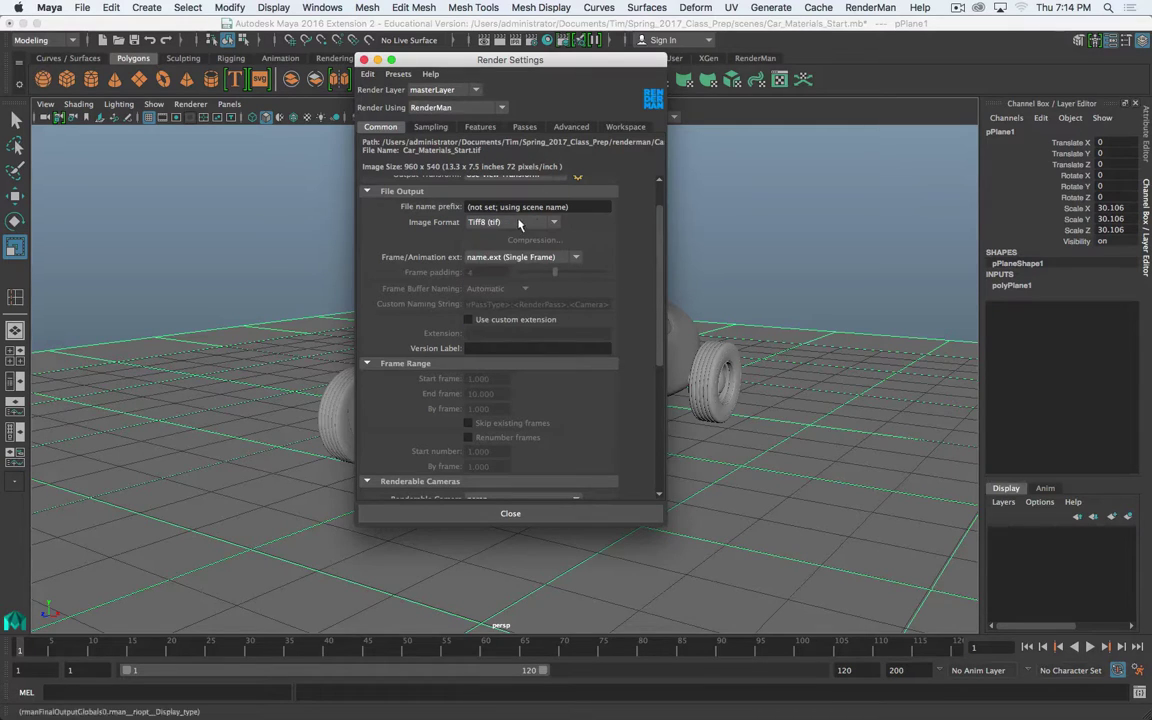
Examine the Frame/Animation ext naming options and the renderable camera choices, and look at the car through the perspective camera
{"action": "left_click", "coordinate": [487, 258]}
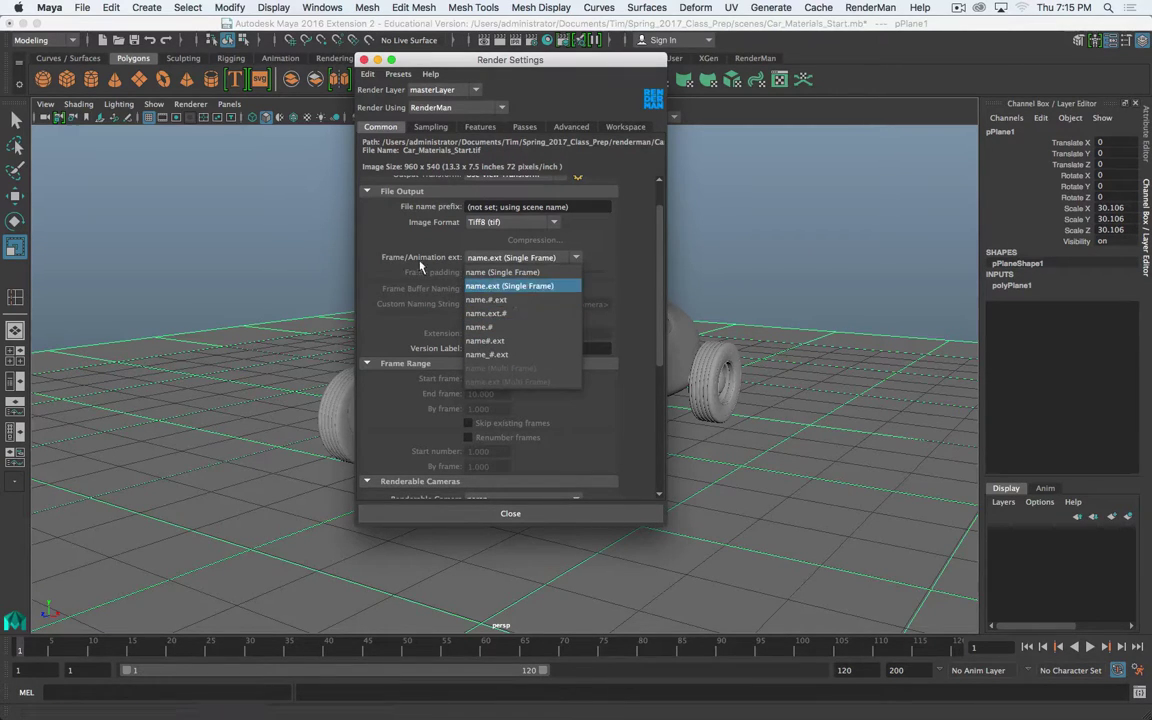
{"action": "left_click", "coordinate": [422, 231]}
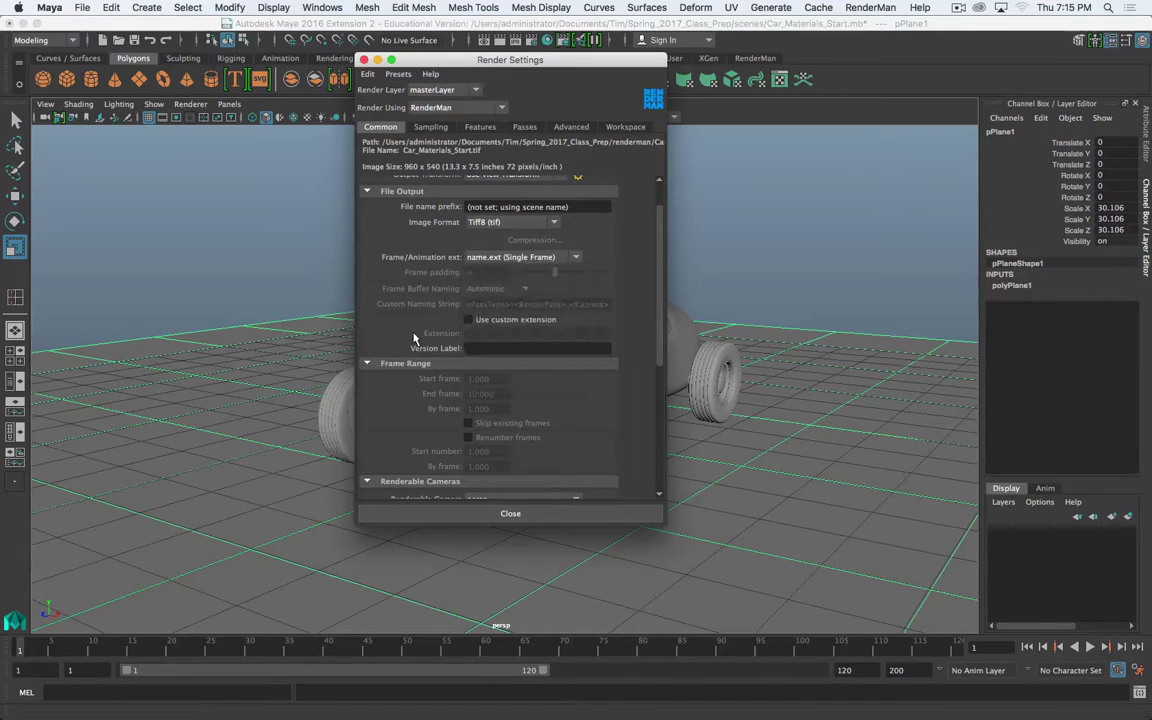
{"action": "scroll", "coordinate": [415, 334], "scroll_direction": "down", "scroll_amount": 4}
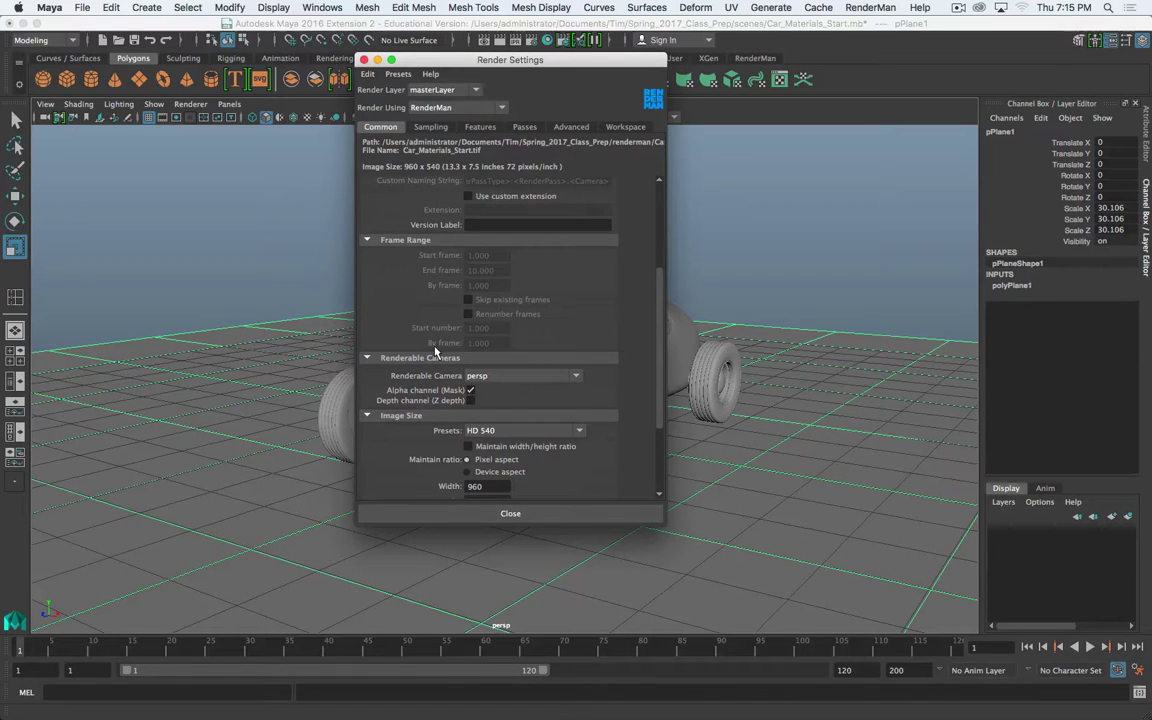
{"action": "scroll", "coordinate": [432, 360], "scroll_direction": "down", "scroll_amount": 4}
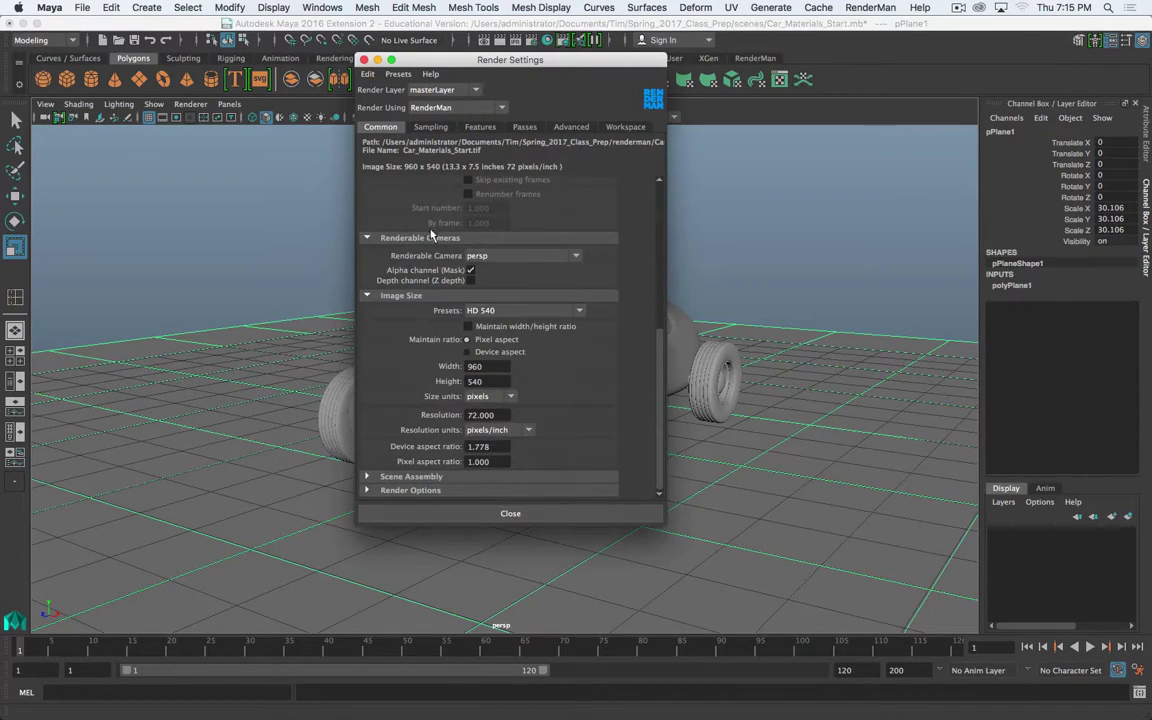
{"action": "left_click", "coordinate": [515, 256]}
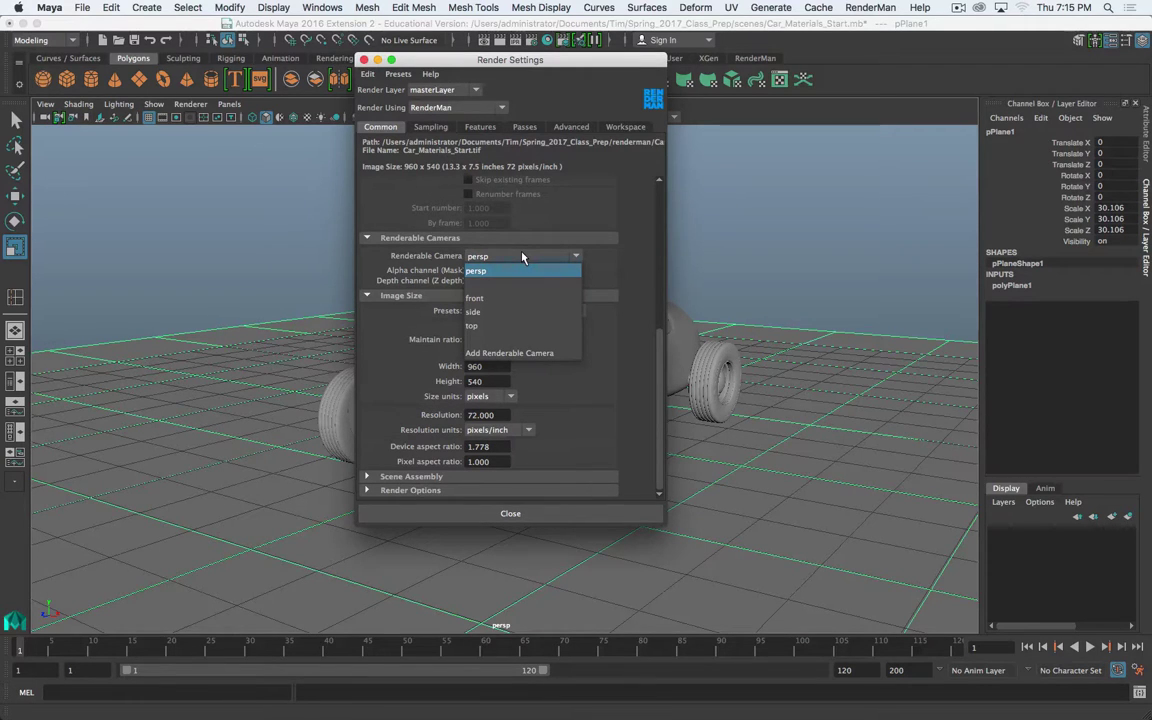
{"action": "left_click", "coordinate": [233, 238]}
{"action": "left_click_drag", "start_coordinate": [233, 238], "coordinate": [196, 330], "text": "alt"}
Review the image size presets, try HD 720, and set the preset back to HD 540
{"action": "left_click_drag", "start_coordinate": [490, 60], "coordinate": [785, 62]}
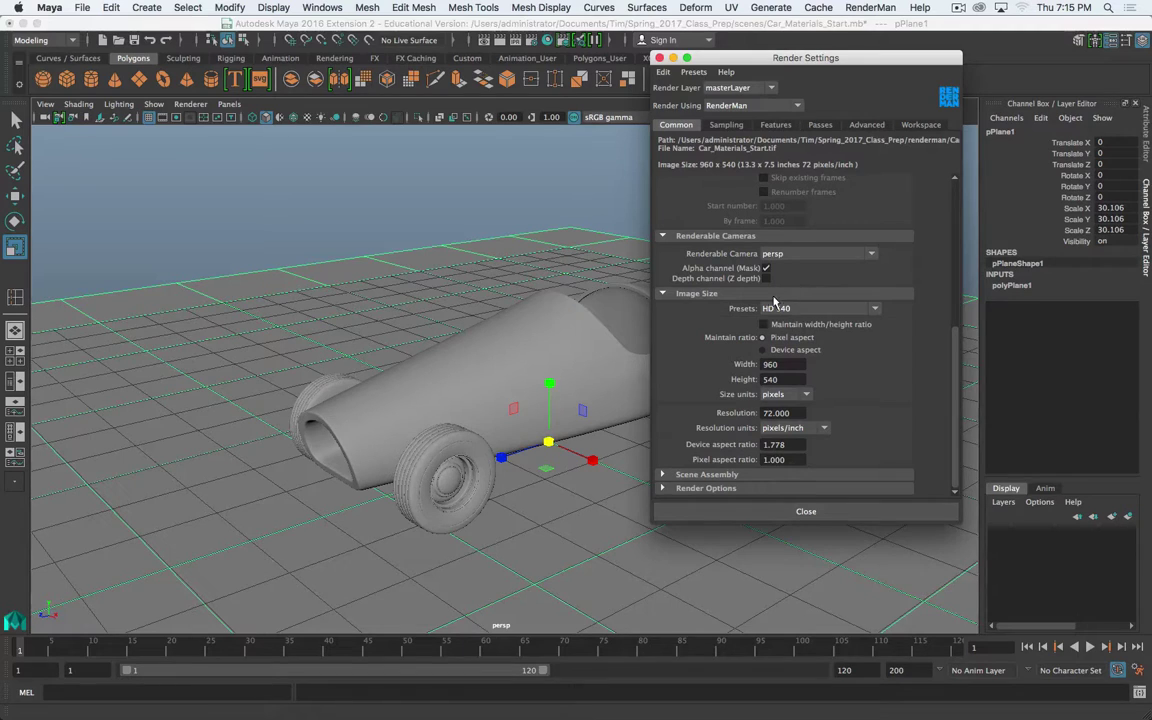
{"action": "left_click", "coordinate": [862, 310]}
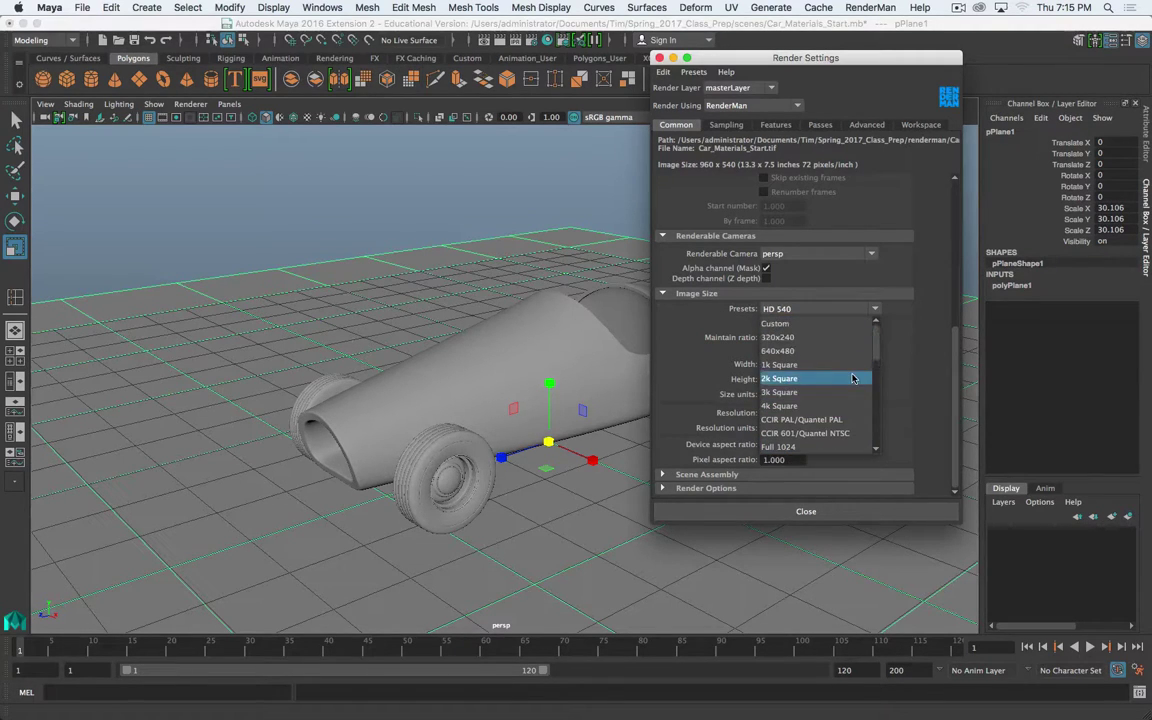
{"action": "scroll", "coordinate": [815, 416], "scroll_direction": "down", "scroll_amount": 5}
{"action": "scroll", "coordinate": [815, 406], "scroll_direction": "up", "scroll_amount": 2}
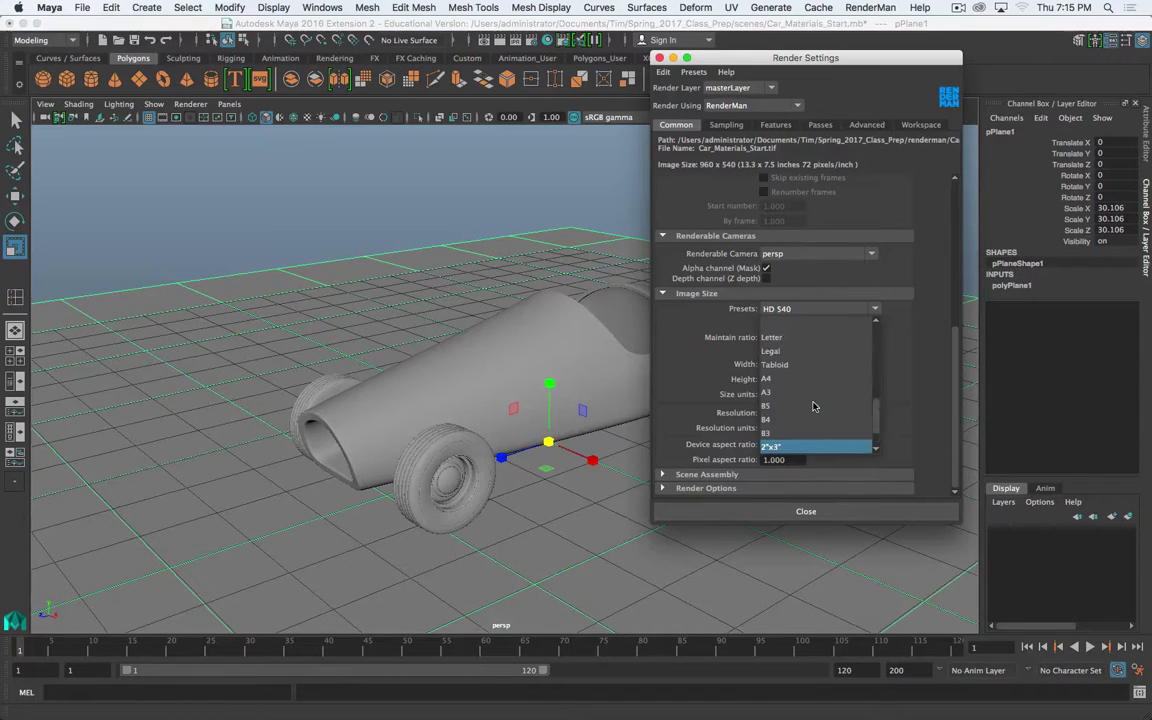
{"action": "left_click_drag", "start_coordinate": [880, 419], "coordinate": [875, 372]}
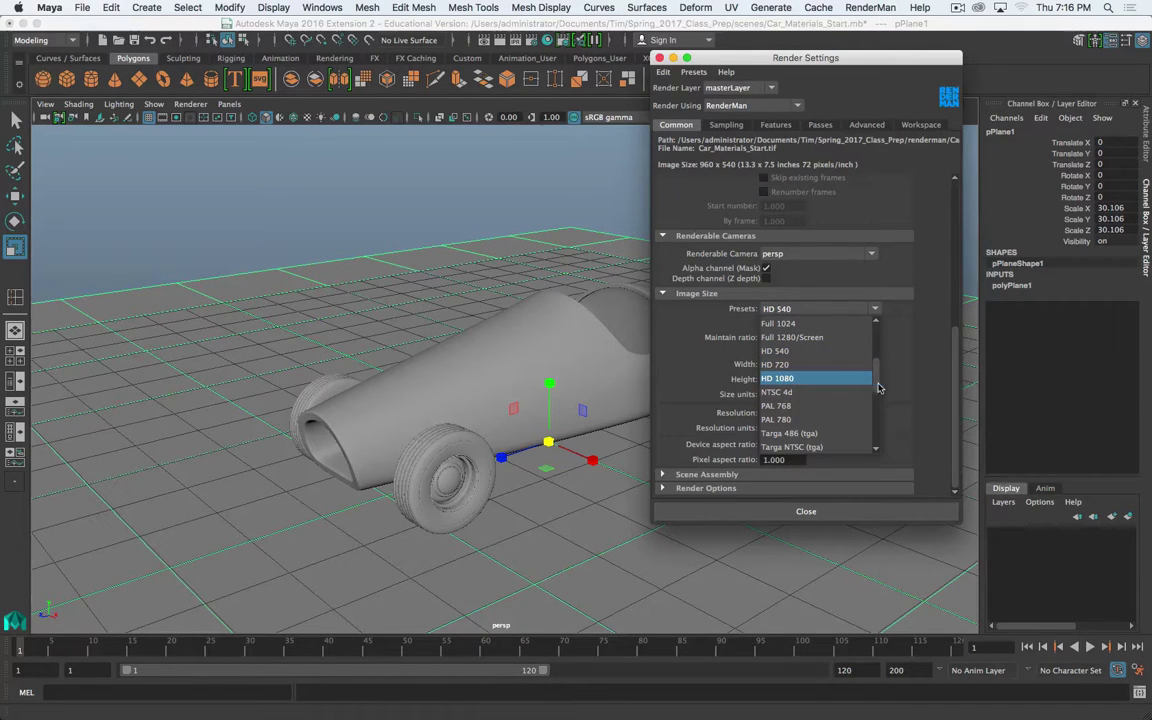
{"action": "left_click", "coordinate": [828, 364]}
{"action": "left_click", "coordinate": [874, 309]}
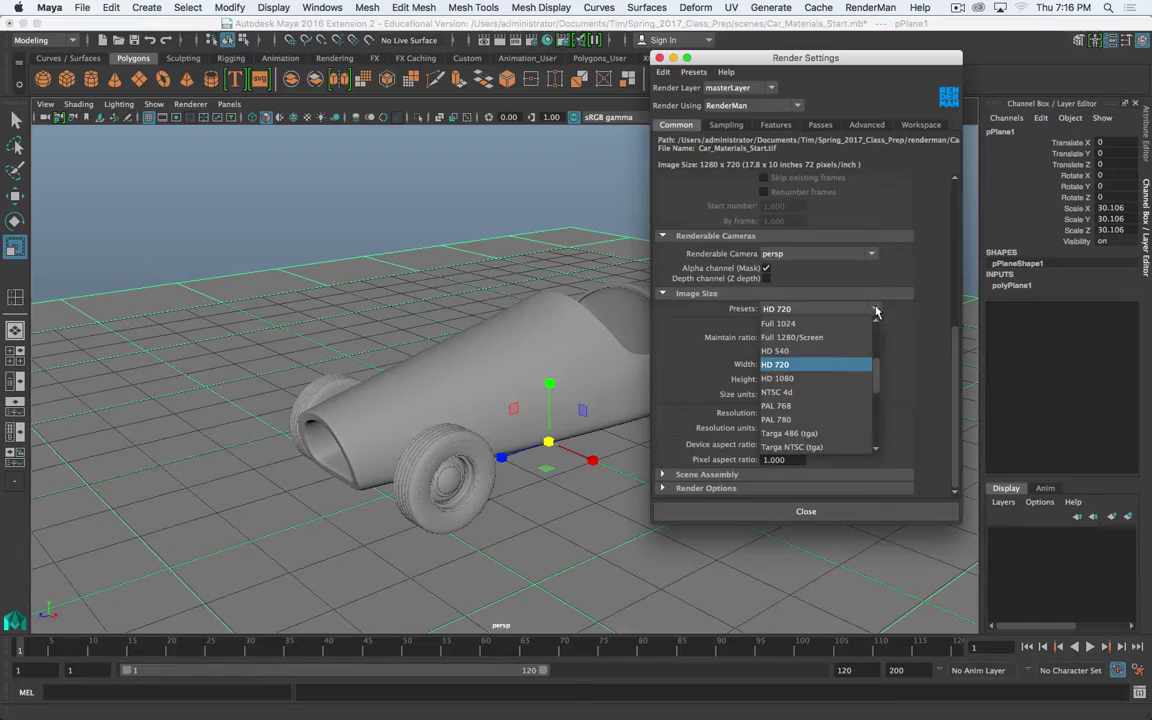
{"action": "left_click", "coordinate": [850, 352]}
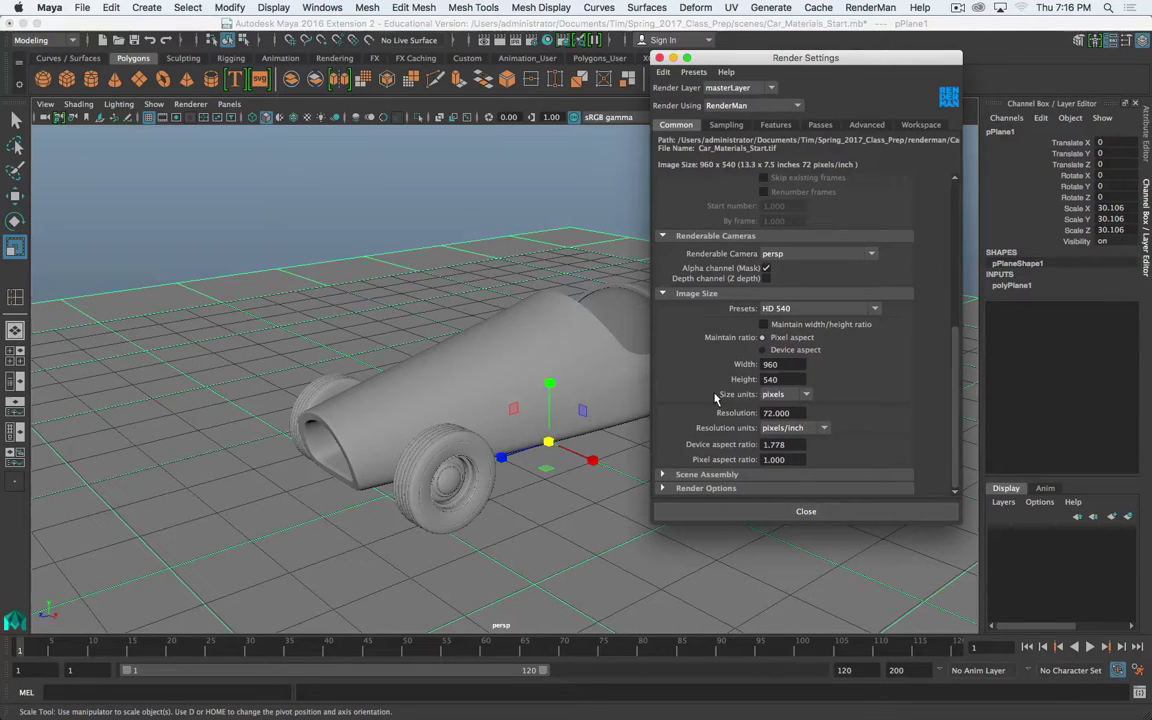
Examine the image resolution, Scene Assembly and Render Options settings, and return to the start of the common settings
{"action": "left_click", "coordinate": [797, 413]}
{"action": "left_click", "coordinate": [705, 477]}
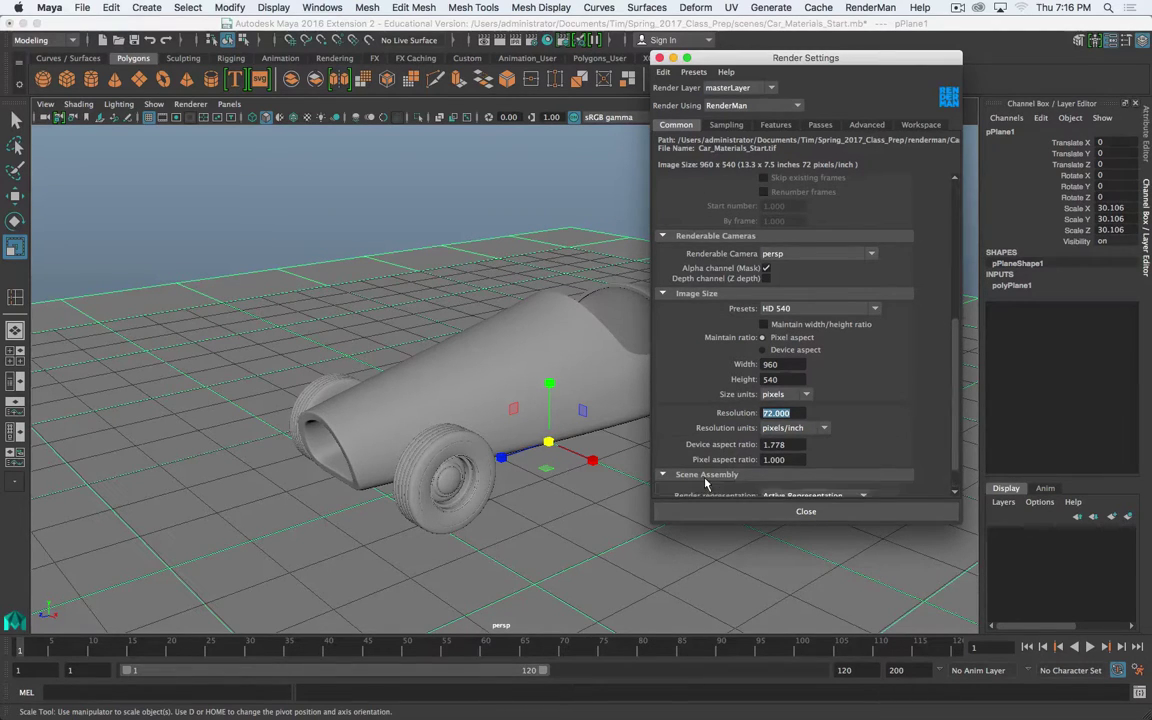
{"action": "left_click", "coordinate": [703, 486]}
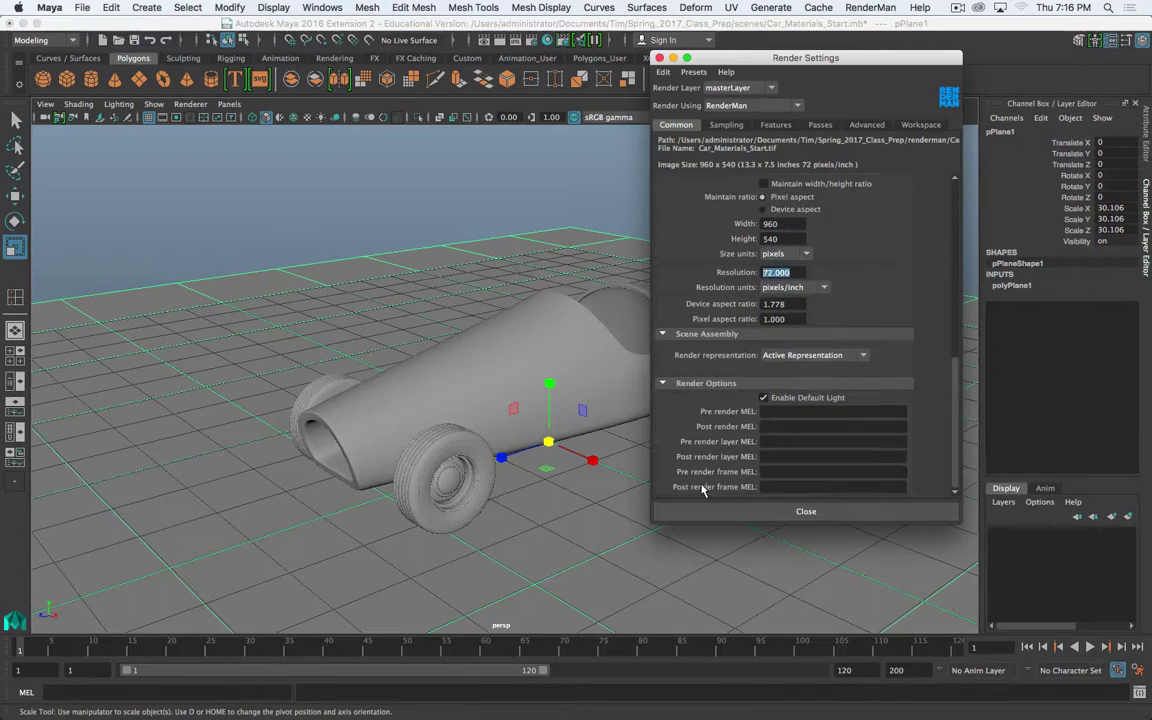
{"action": "left_click", "coordinate": [695, 384]}
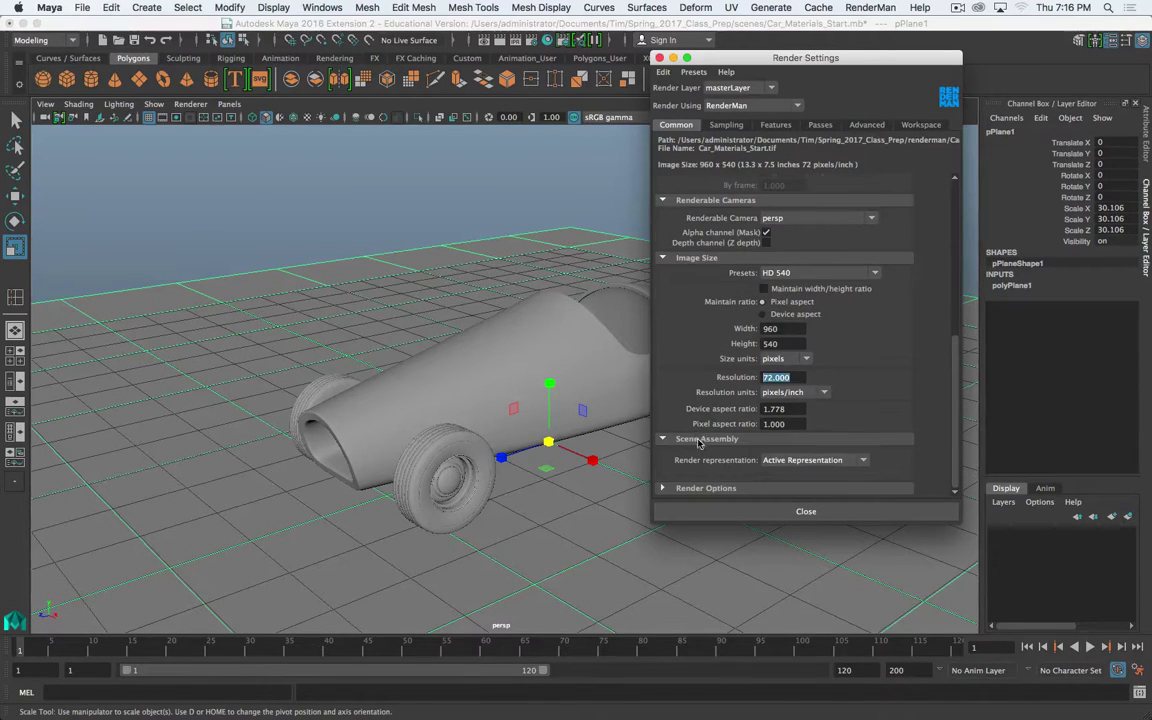
{"action": "scroll", "coordinate": [902, 370], "scroll_direction": "up", "scroll_amount": 5}
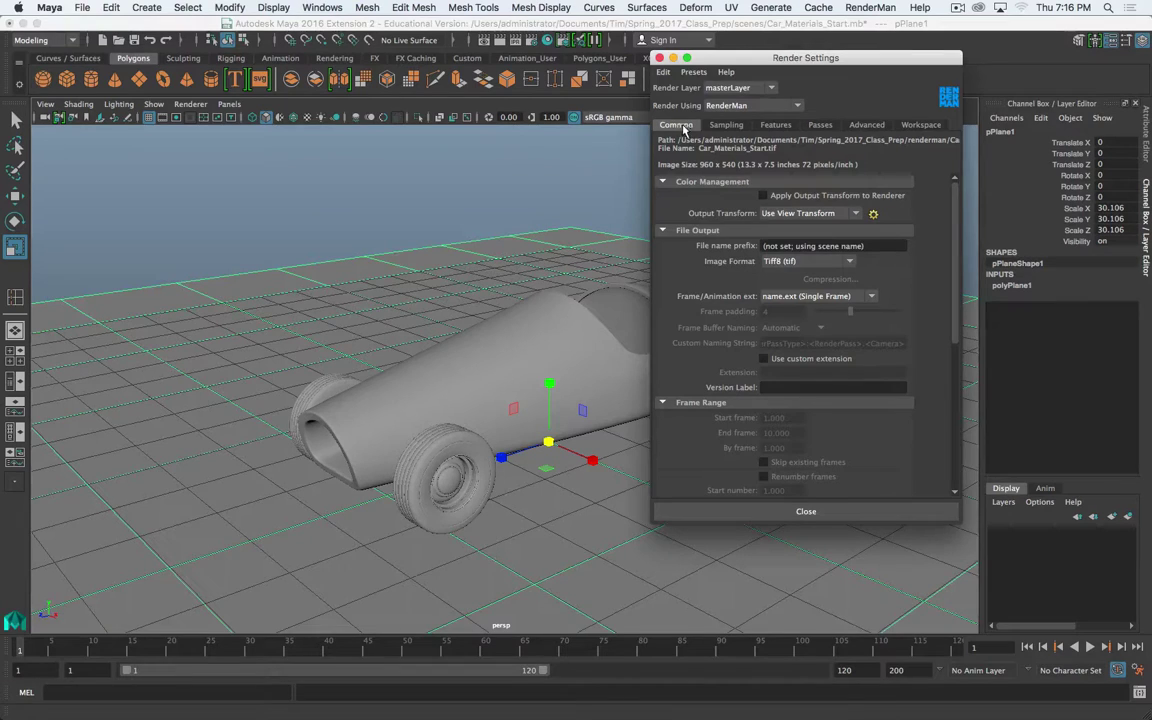
Examine the RenderMan sampling settings, including the sample limits, Pixel Variance, Dark Falloff and IPR Samples
{"action": "left_click", "coordinate": [724, 124]}
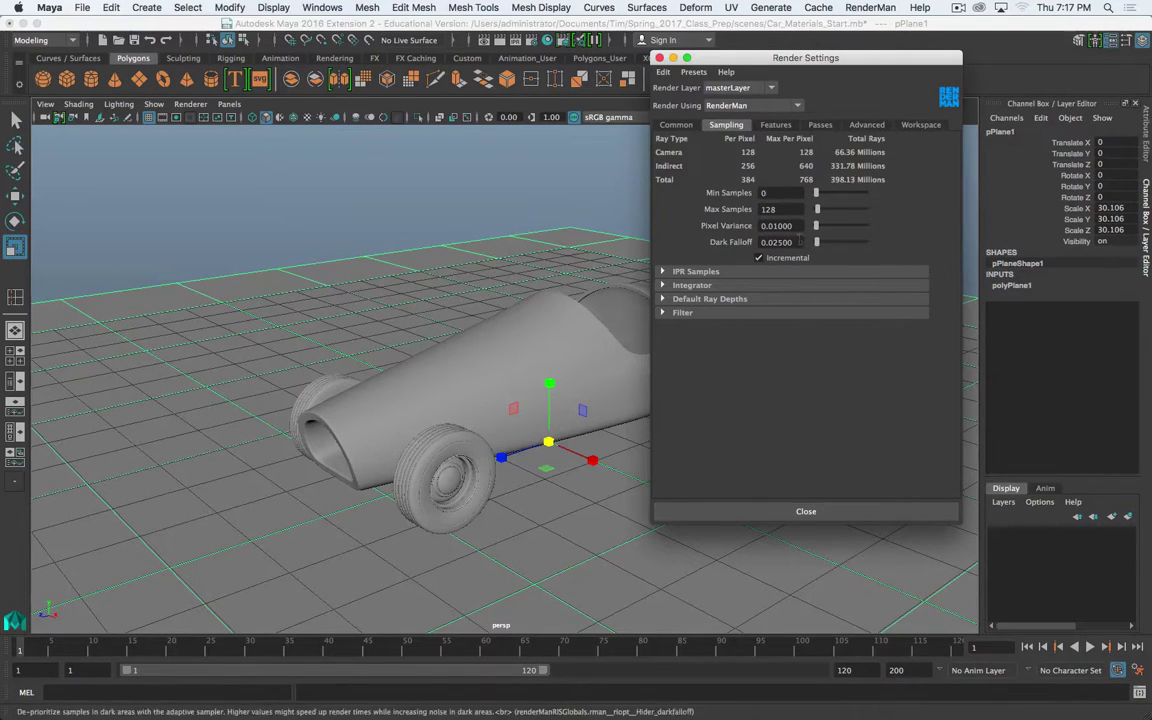
{"action": "left_click", "coordinate": [662, 272]}
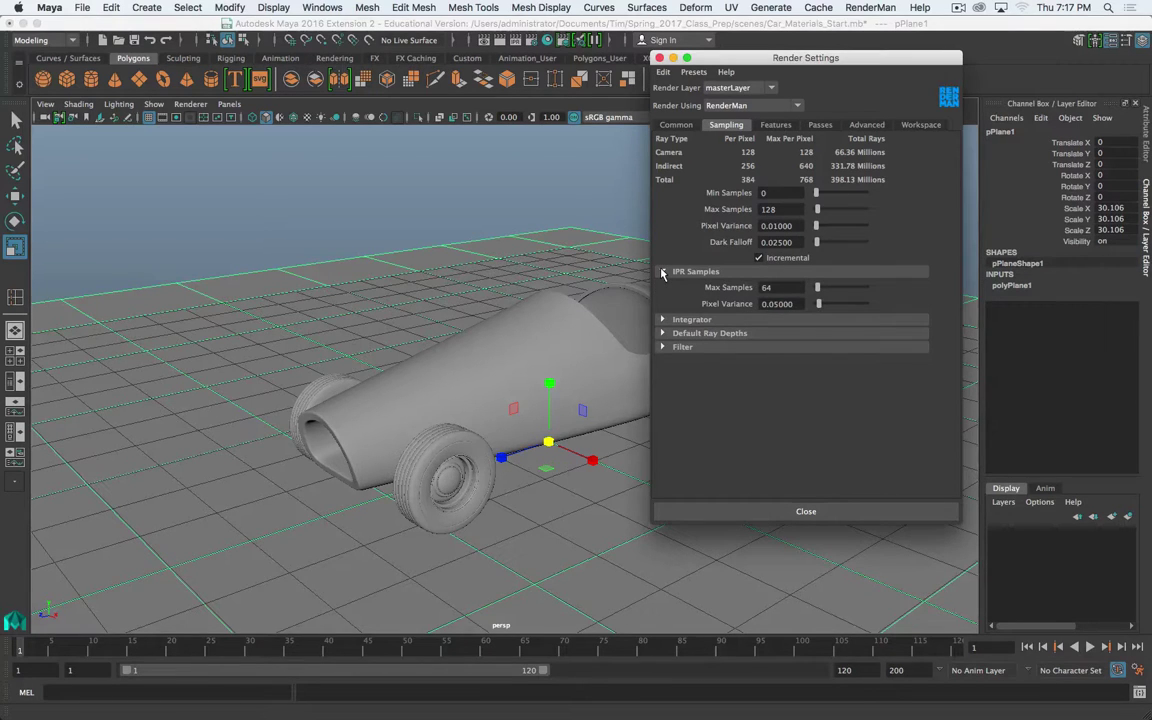
{"action": "left_click", "coordinate": [662, 272]}
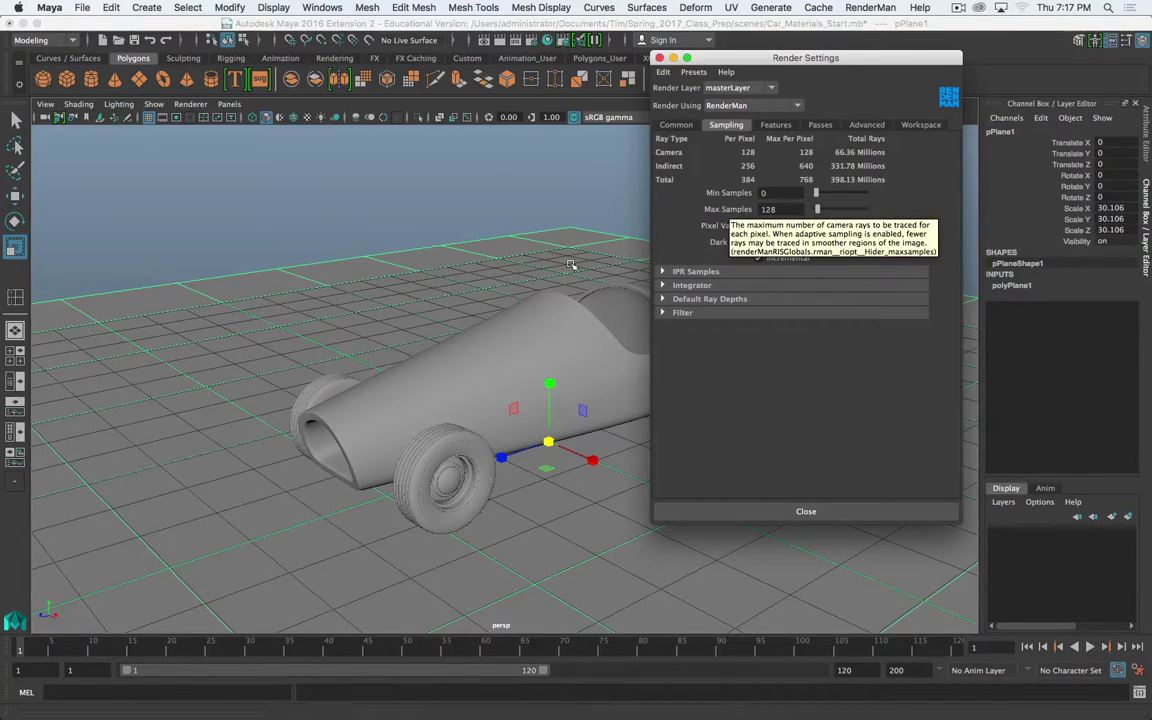
Close the render settings and render the current frame of the car from the perspective camera
{"action": "left_click", "coordinate": [659, 57]}
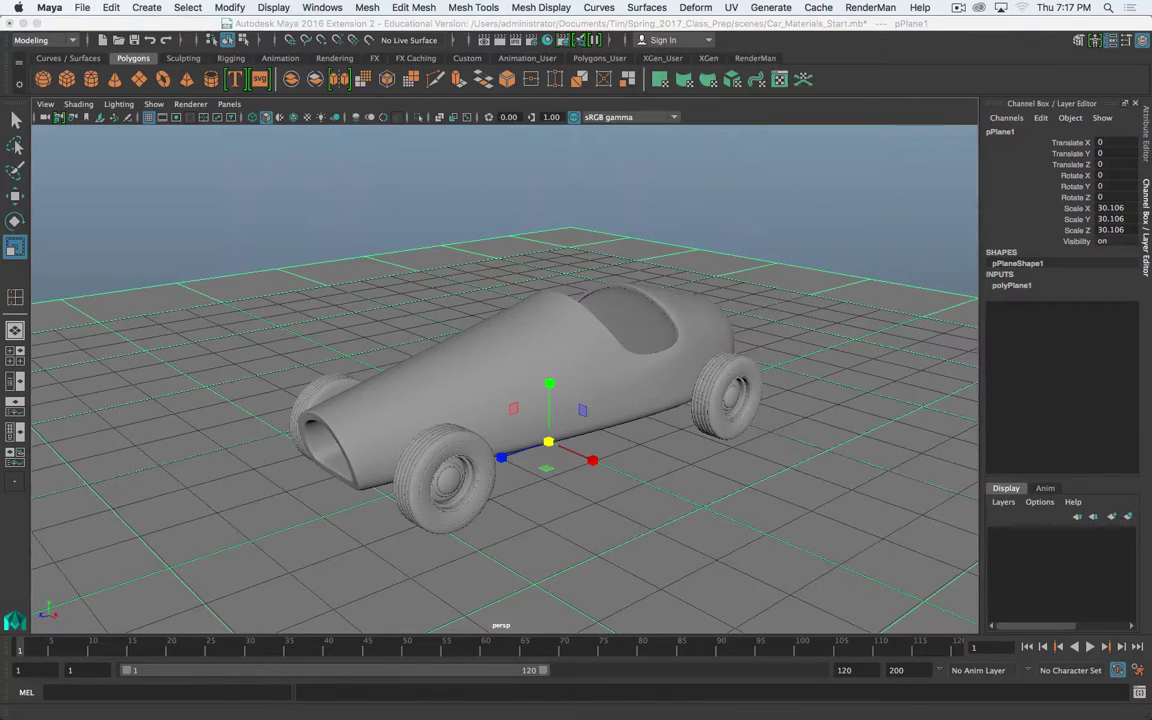
{"action": "left_click", "coordinate": [500, 41]}
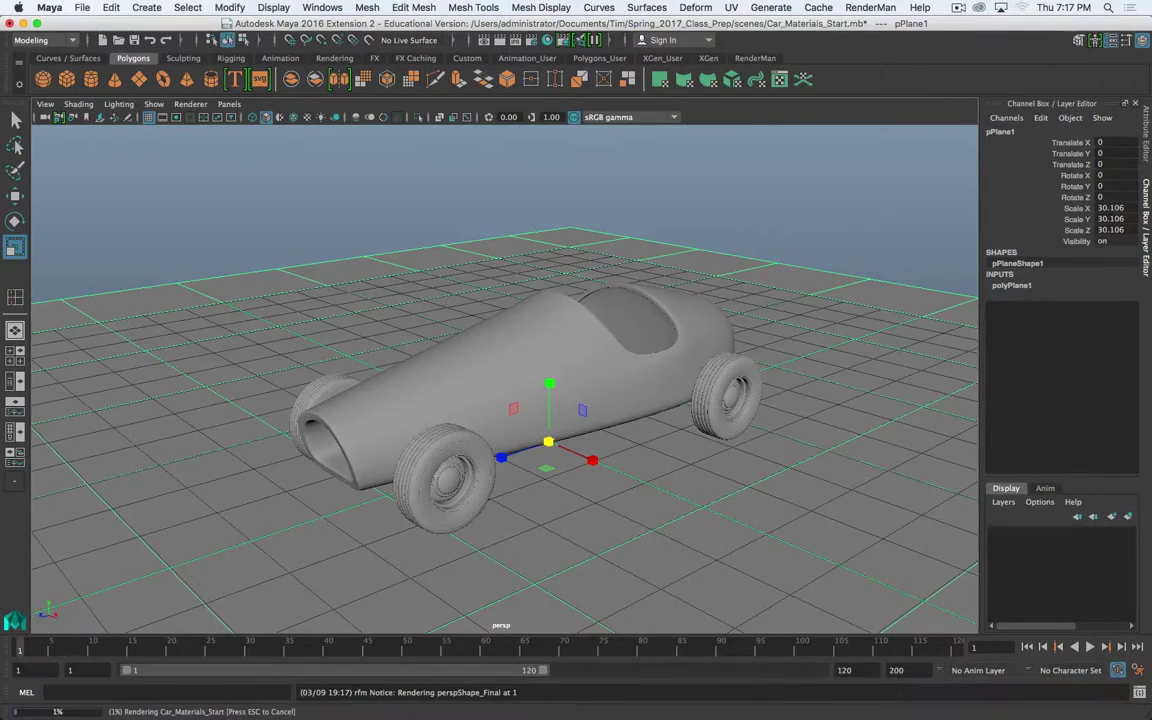
{"action": "left_click", "coordinate": [23, 23]}
{"action": "left_click", "coordinate": [766, 272]}
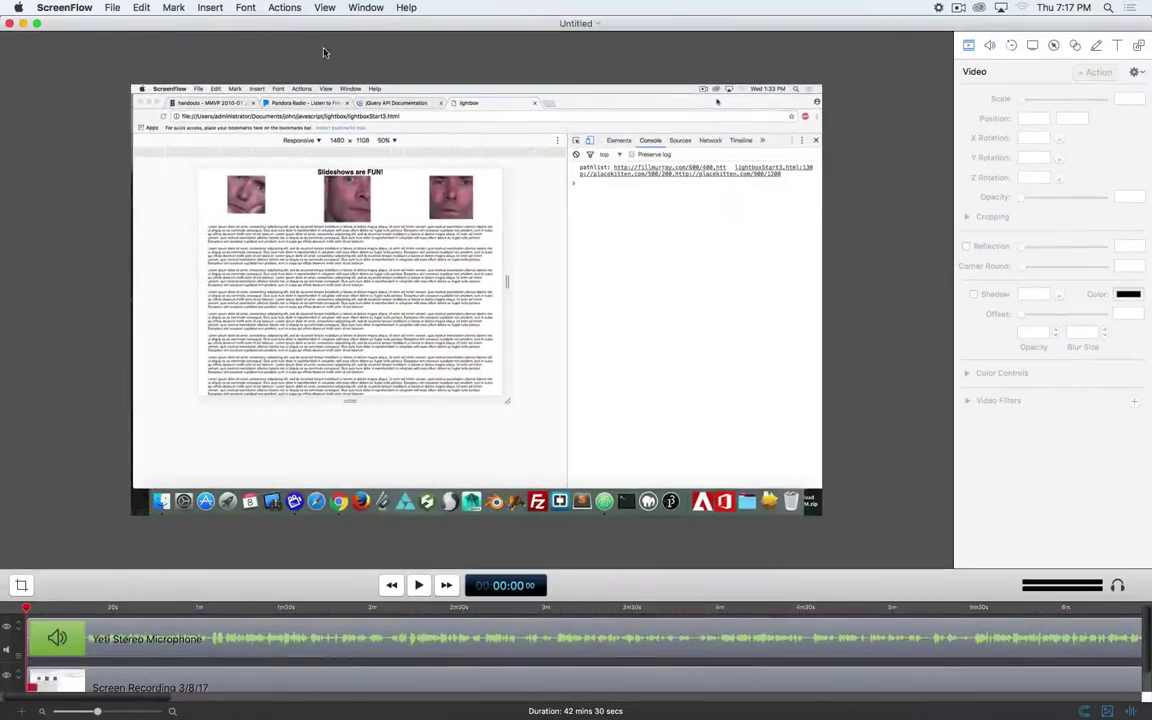
{"action": "left_click", "coordinate": [23, 23]}
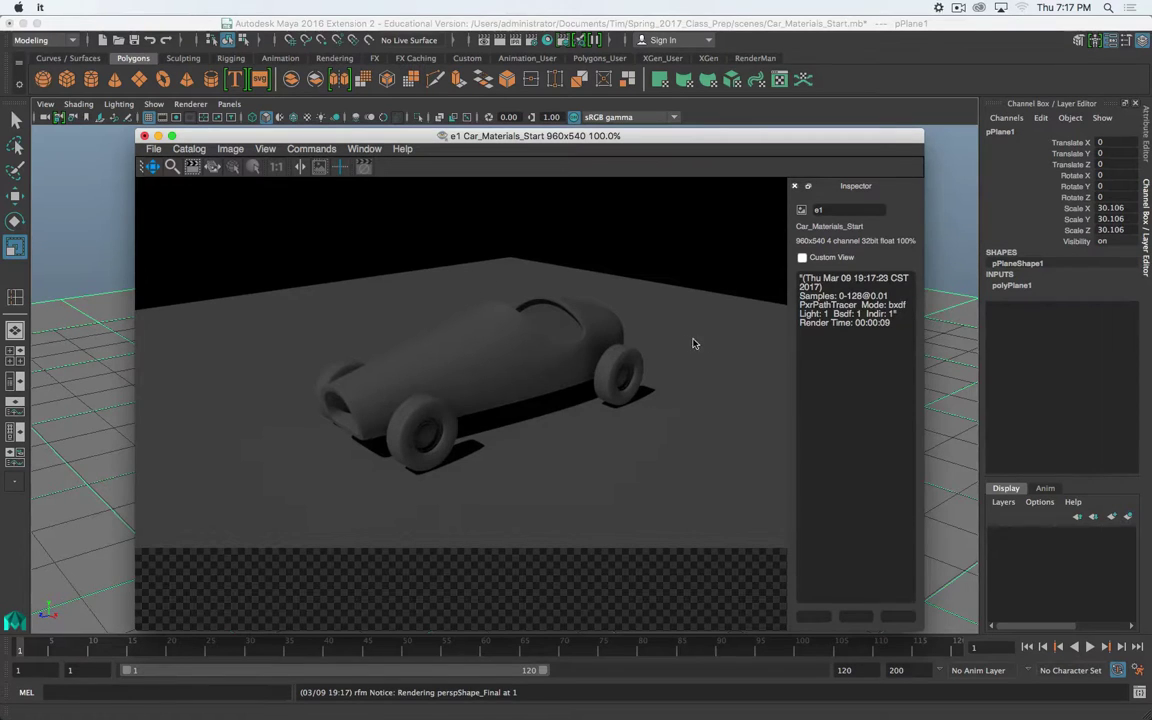
Reopen the render settings, set the sampling Max Samples to 16 and render the car again
{"action": "left_click", "coordinate": [531, 40]}
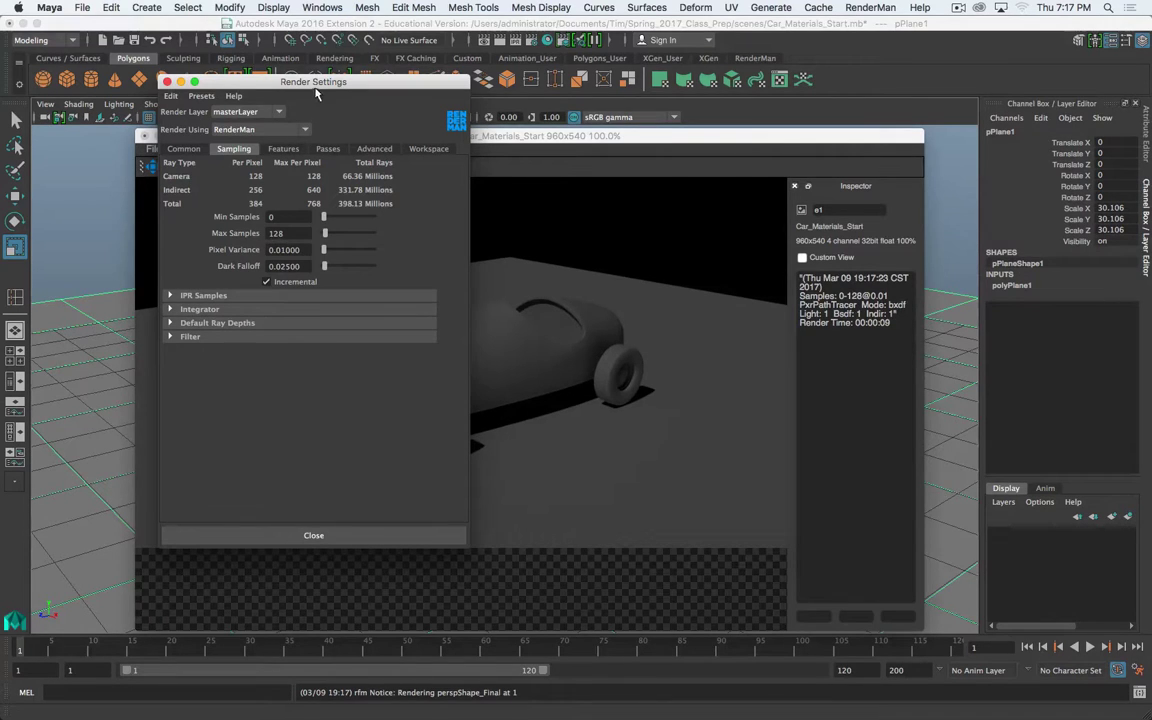
{"action": "left_click_drag", "start_coordinate": [286, 83], "coordinate": [276, 83]}
{"action": "left_click_drag", "start_coordinate": [288, 232], "coordinate": [243, 232]}
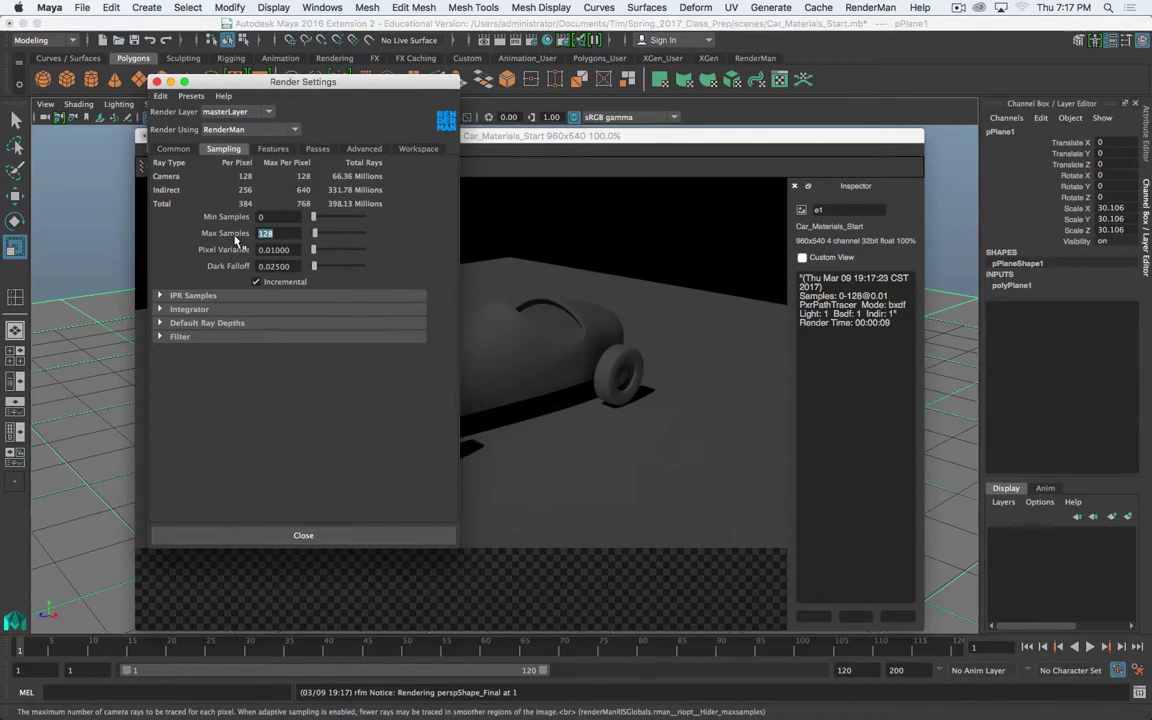
{"action": "type", "text": "16"}
{"action": "key", "text": "Return"}
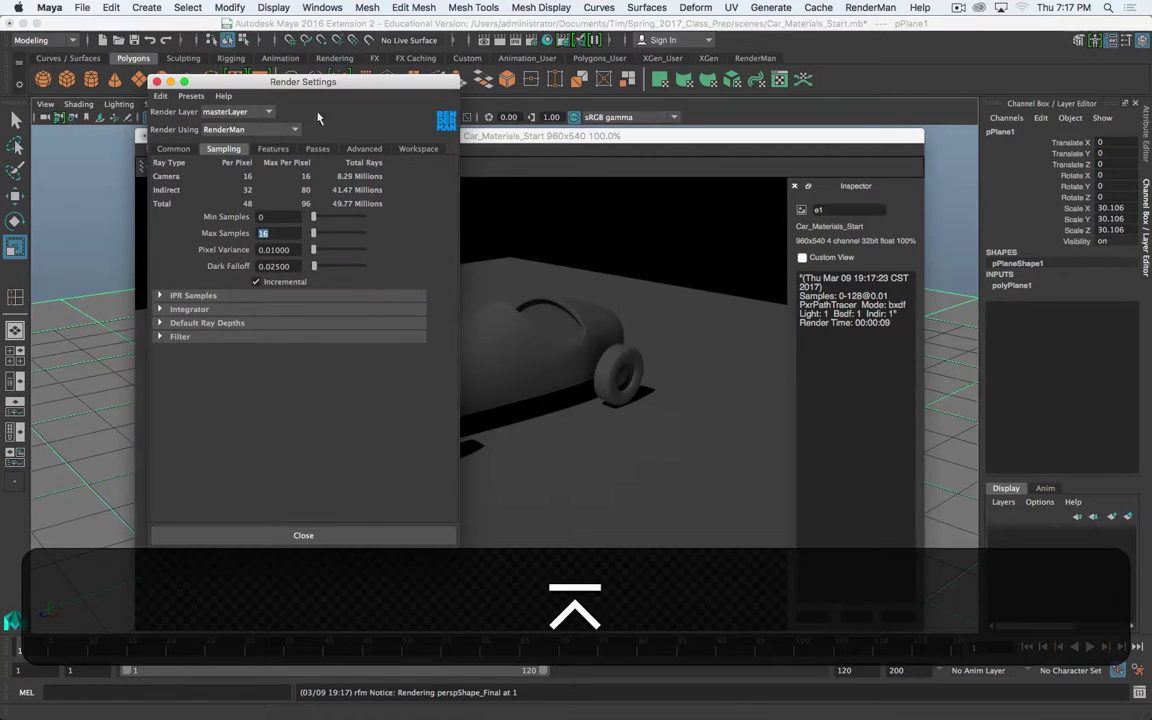
{"action": "left_click_drag", "start_coordinate": [596, 134], "coordinate": [621, 137]}
{"action": "key", "text": "r"}
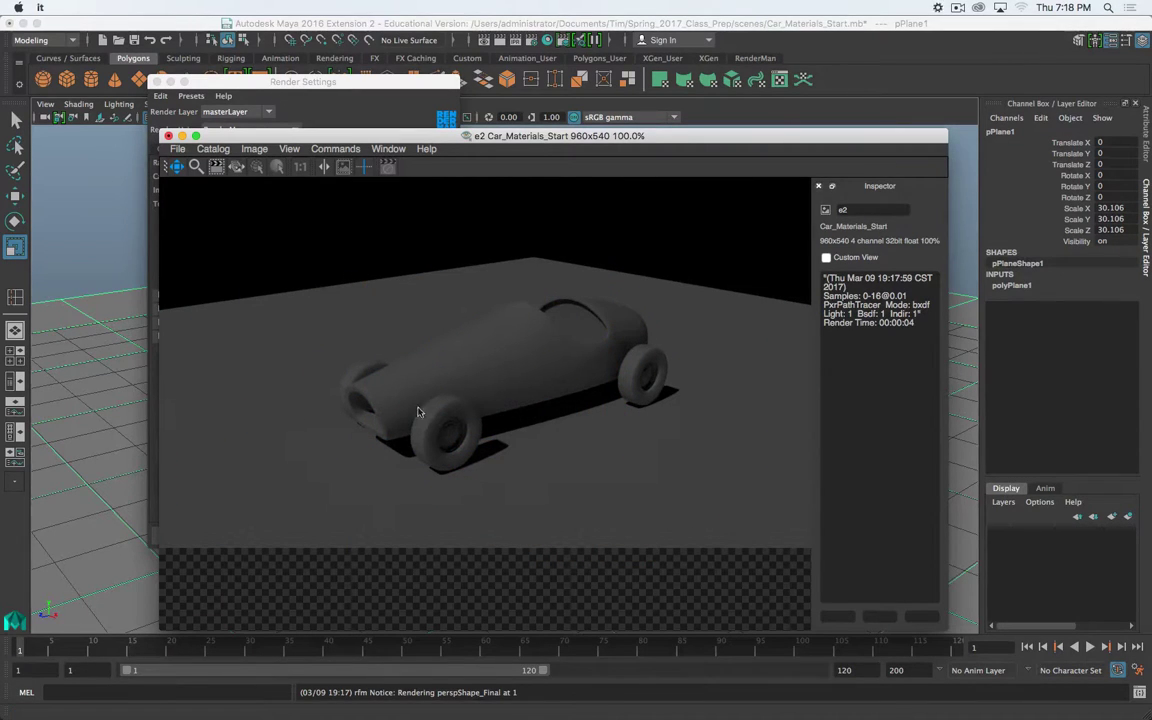
Show the Catalog of renders in the image window and widen the window to fit the whole image
{"action": "left_click", "coordinate": [390, 149]}
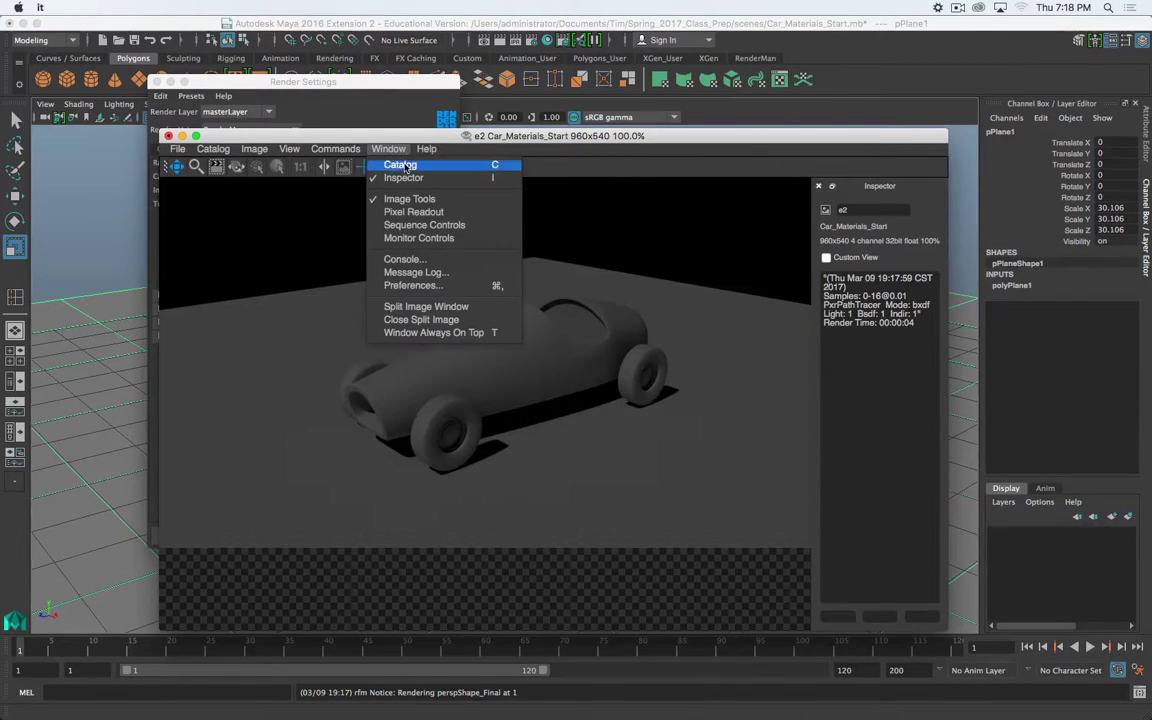
{"action": "left_click", "coordinate": [400, 164]}
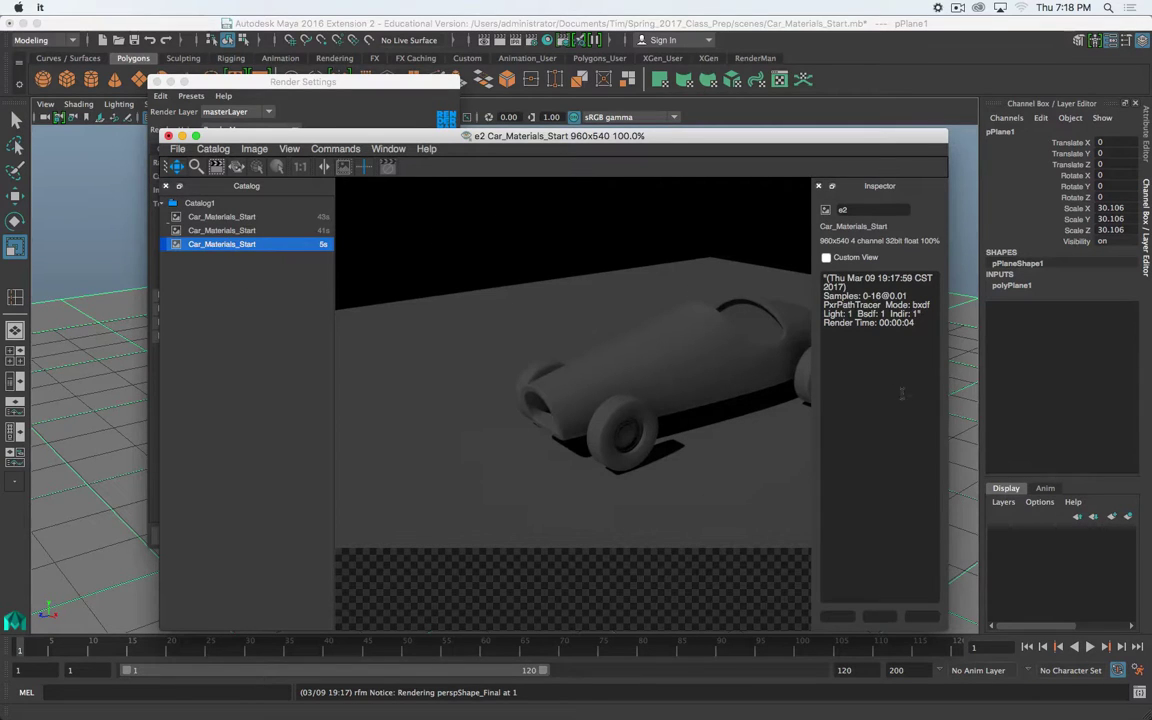
{"action": "left_click_drag", "start_coordinate": [950, 380], "coordinate": [1108, 384]}
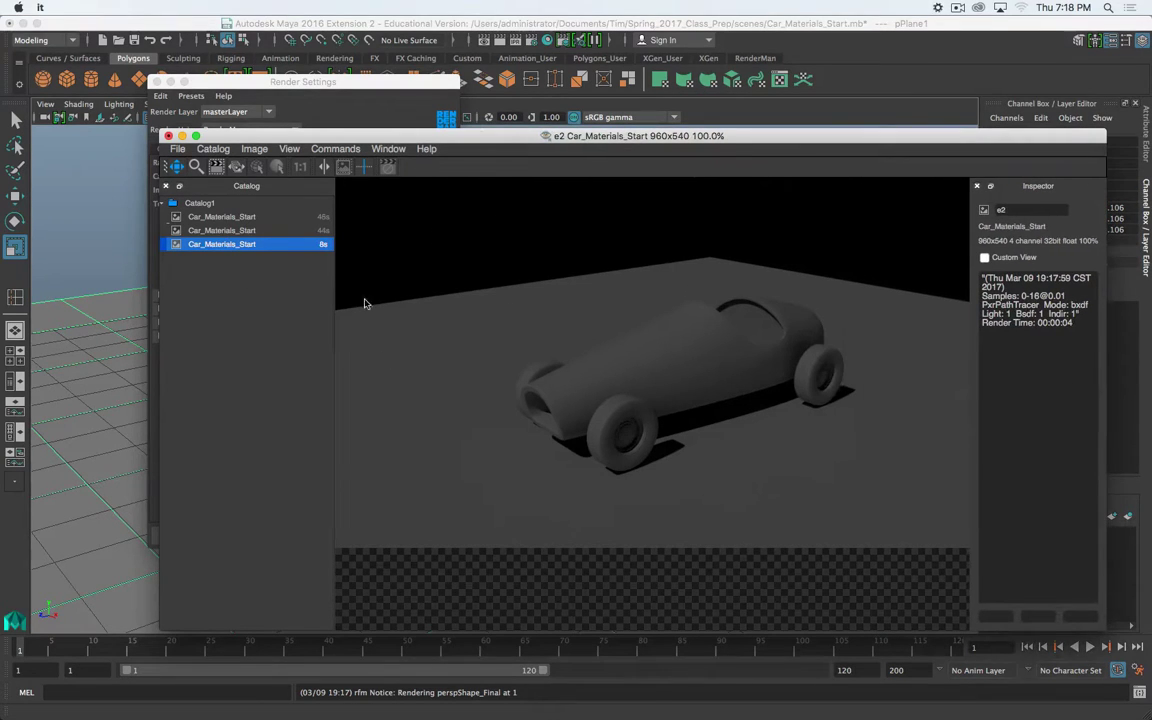
Set the sampling Max Samples to 8 and render the car again
{"action": "left_click", "coordinate": [329, 84]}
{"action": "double_click", "coordinate": [291, 234]}
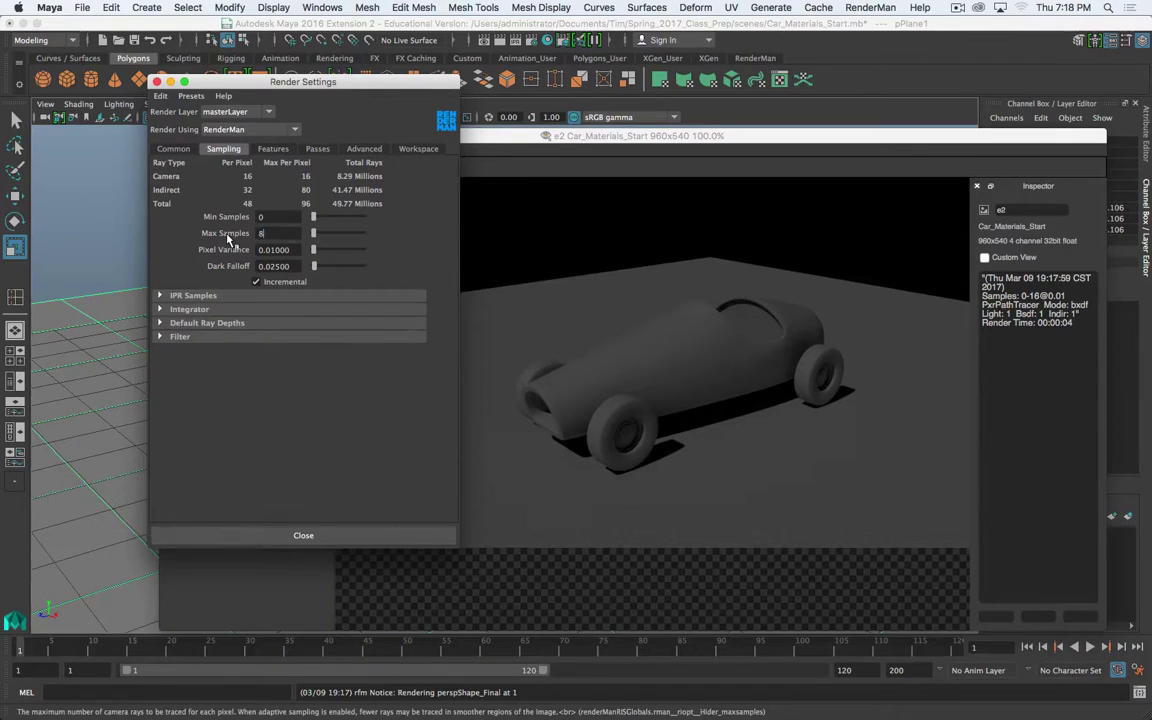
{"action": "type", "text": "8"}
{"action": "key", "text": "Return"}
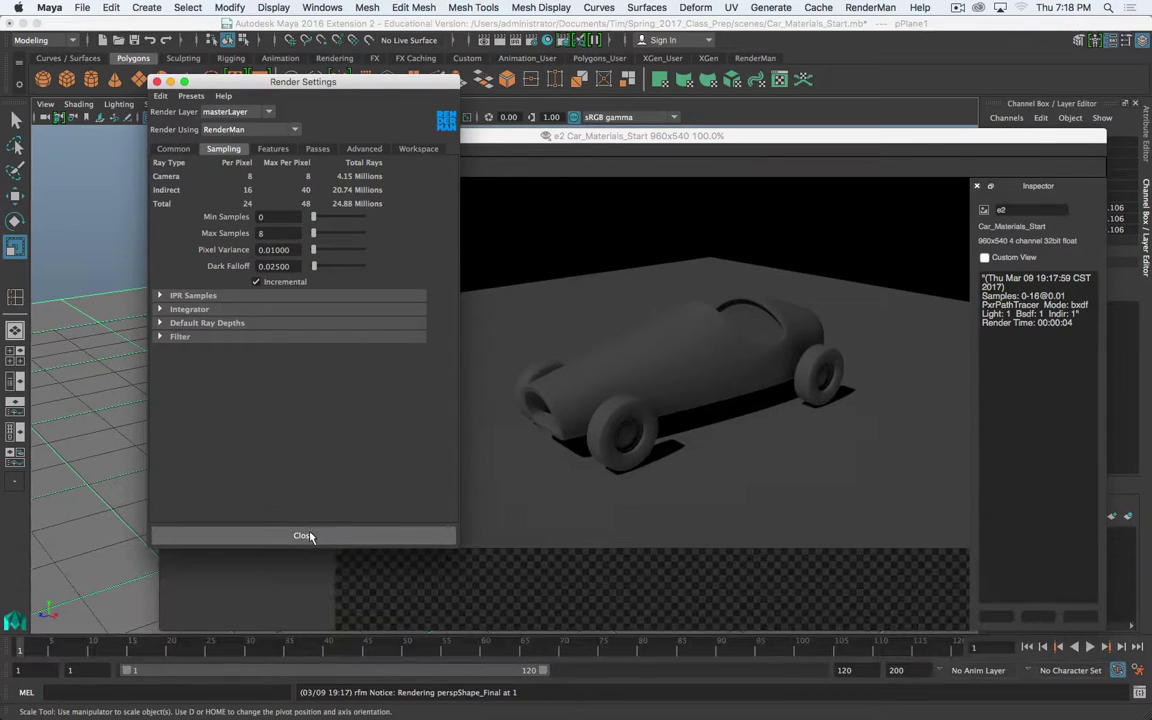
{"action": "left_click", "coordinate": [549, 272]}
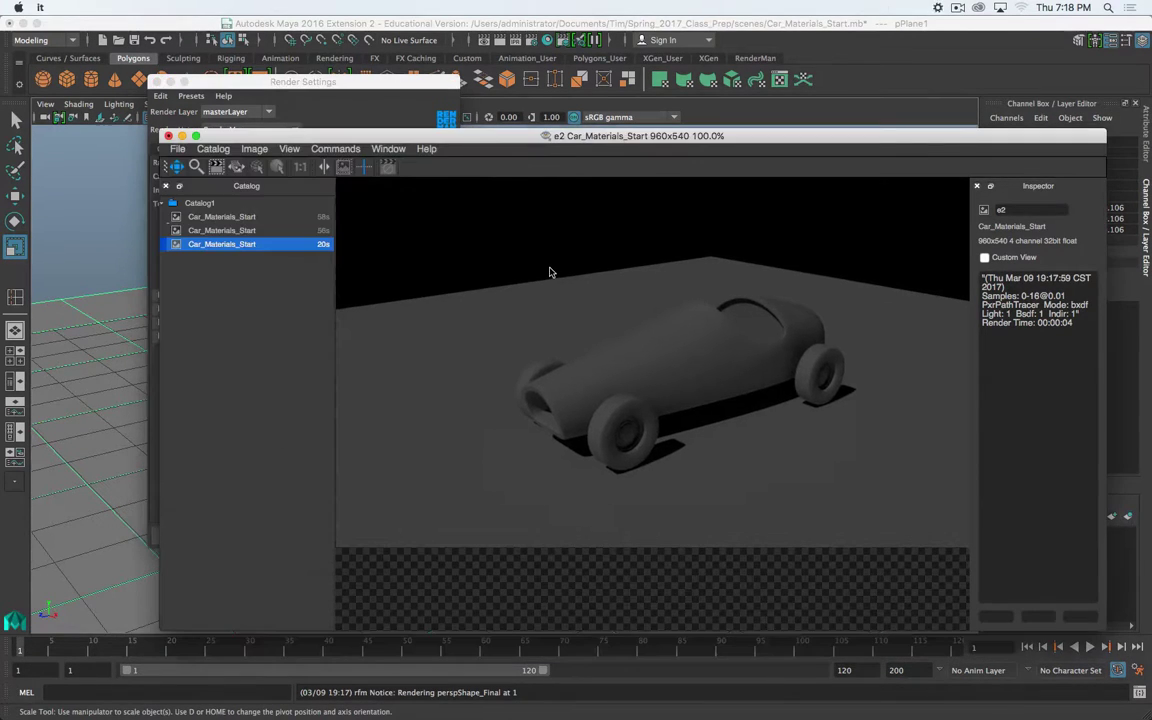
{"action": "key", "text": "r"}
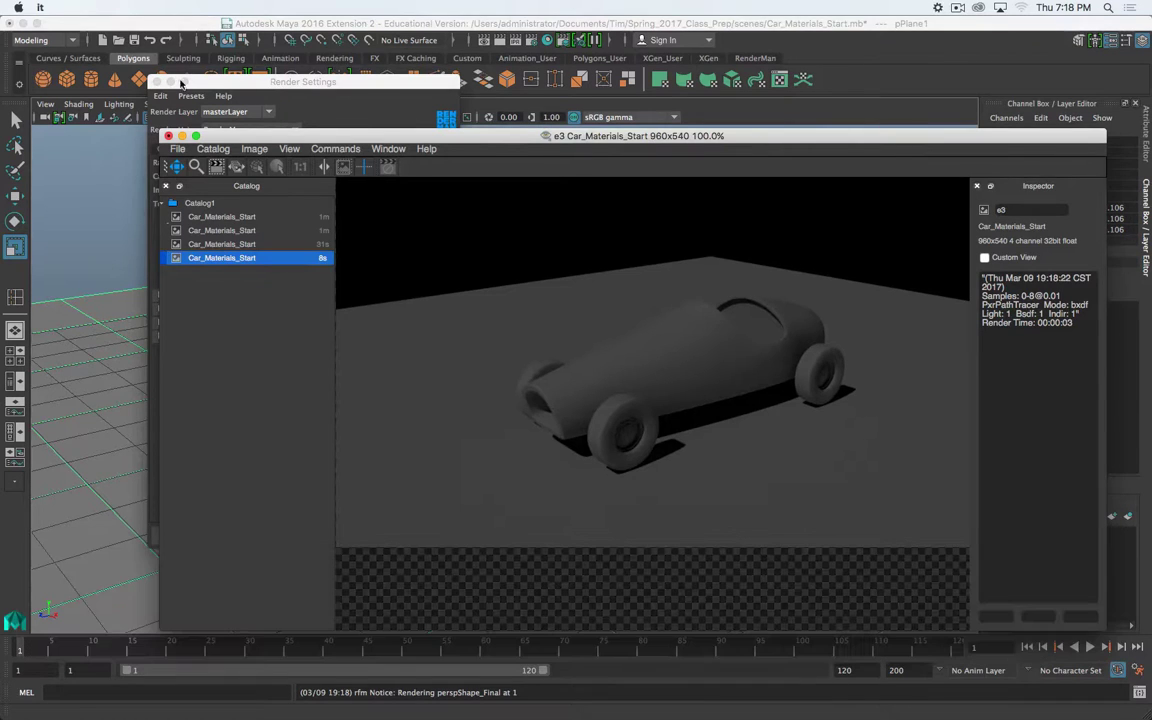
Return to the render settings and expand the IPR Samples section
{"action": "left_click", "coordinate": [324, 90]}
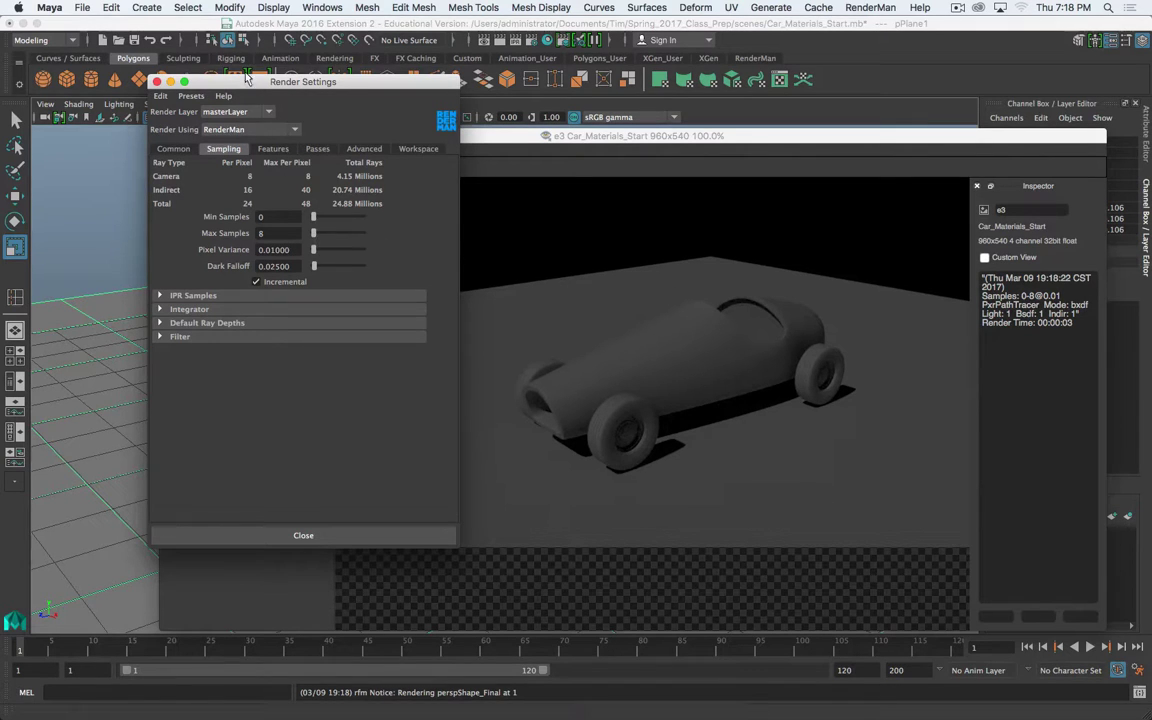
{"action": "left_click", "coordinate": [171, 297]}
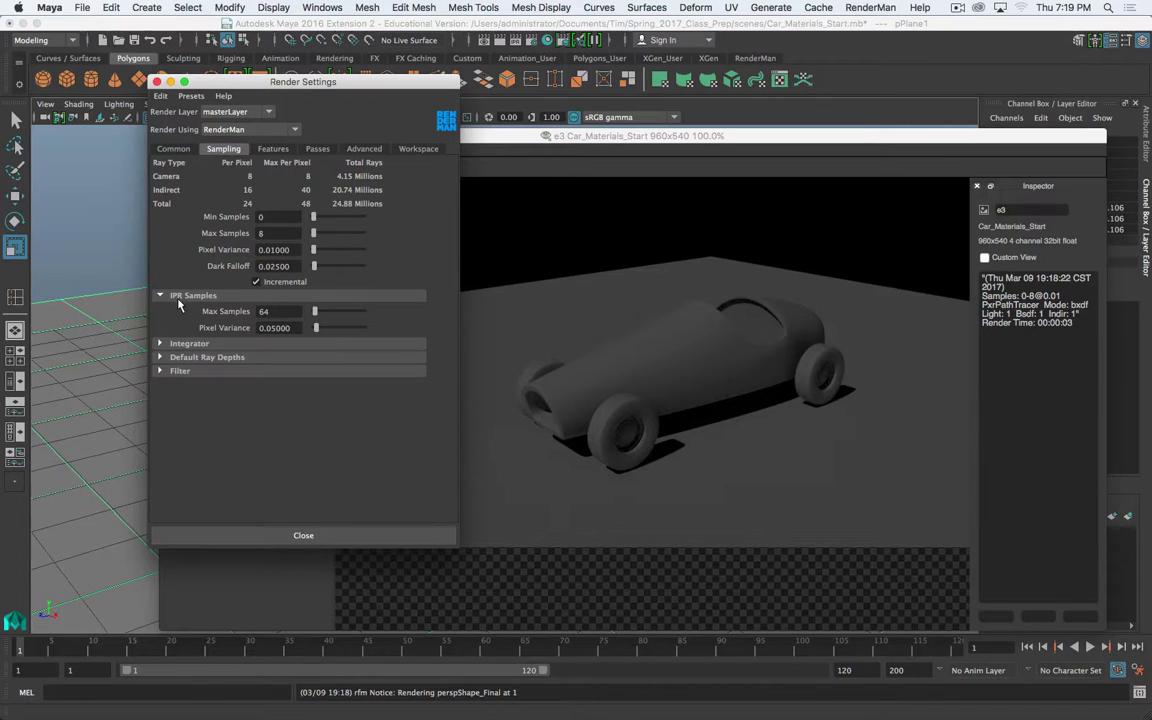
{"action": "key", "text": "super+Tab"}
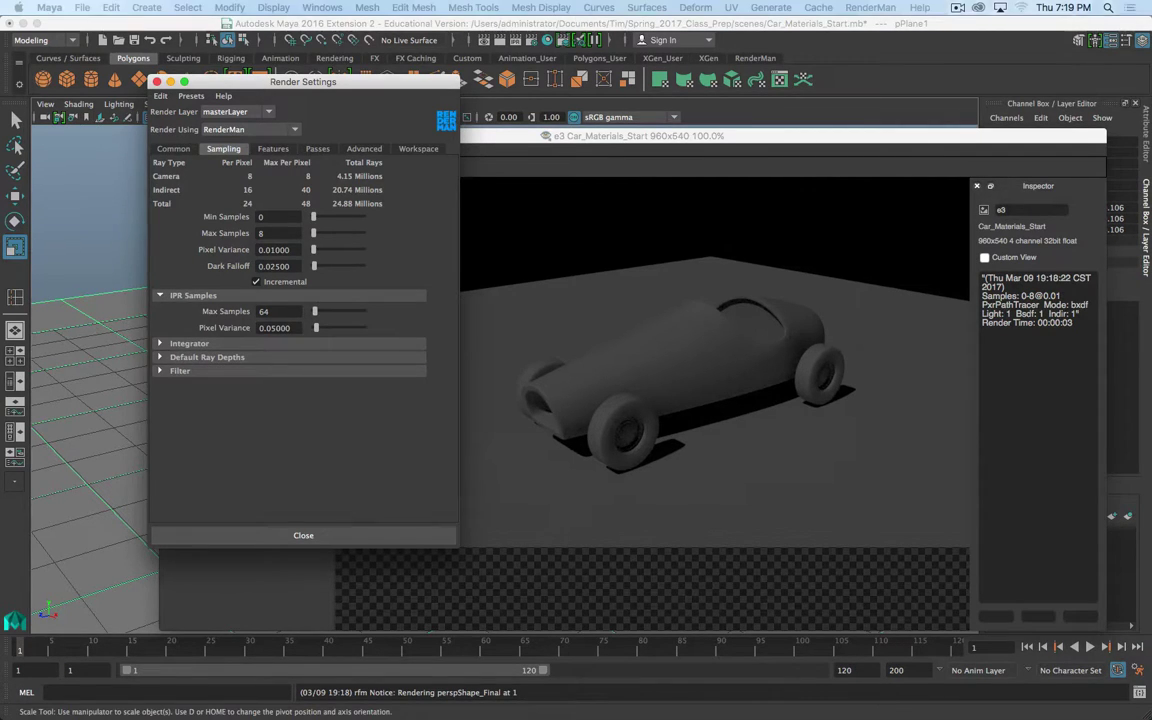
{"action": "key", "text": "i"}
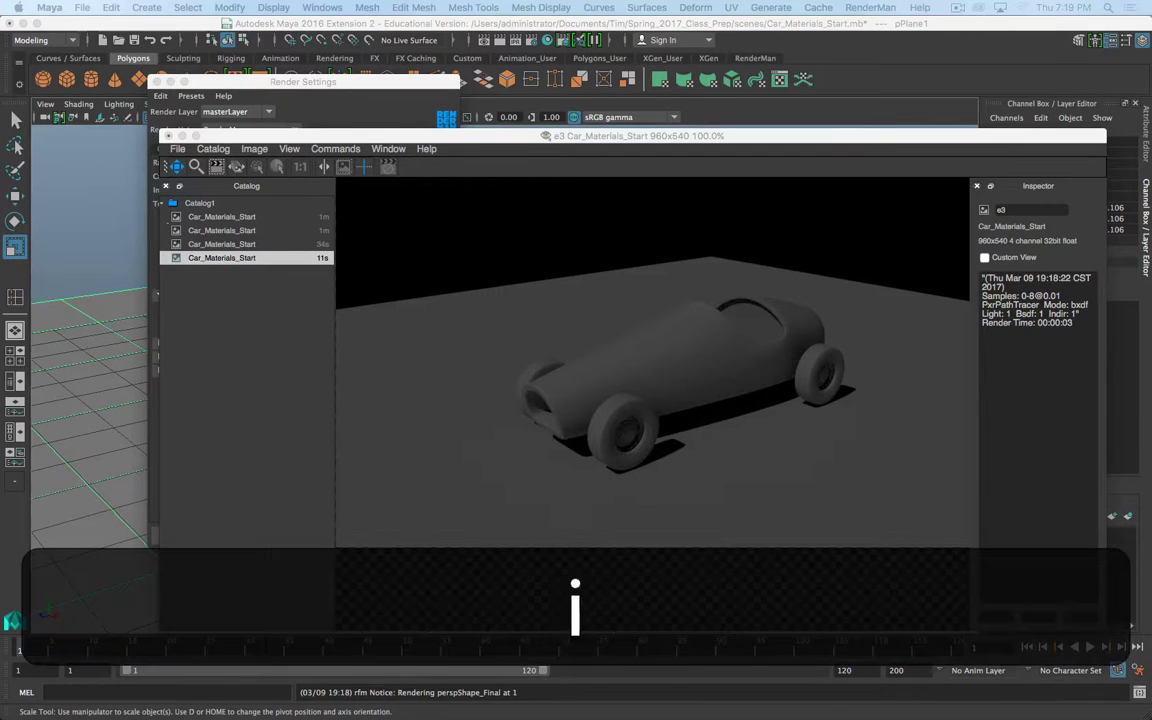
{"action": "key", "text": "space"}
{"action": "key", "text": "e"}
{"action": "key", "text": "Return"}
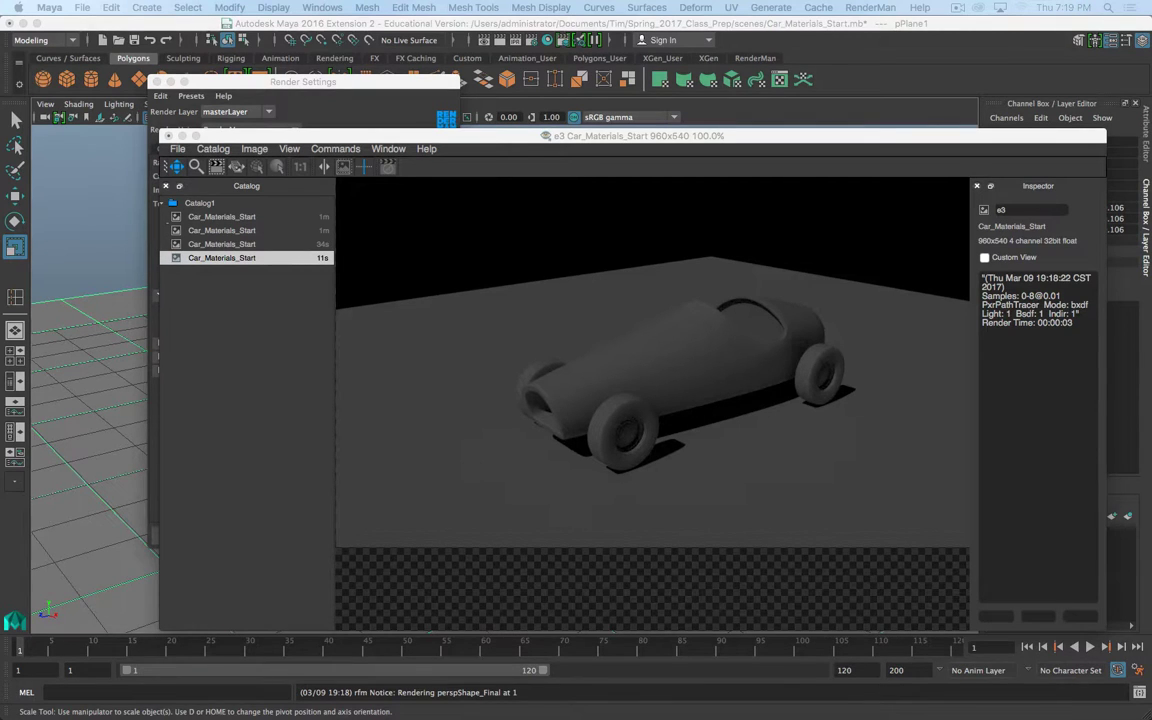
{"action": "key", "text": "super+period"}
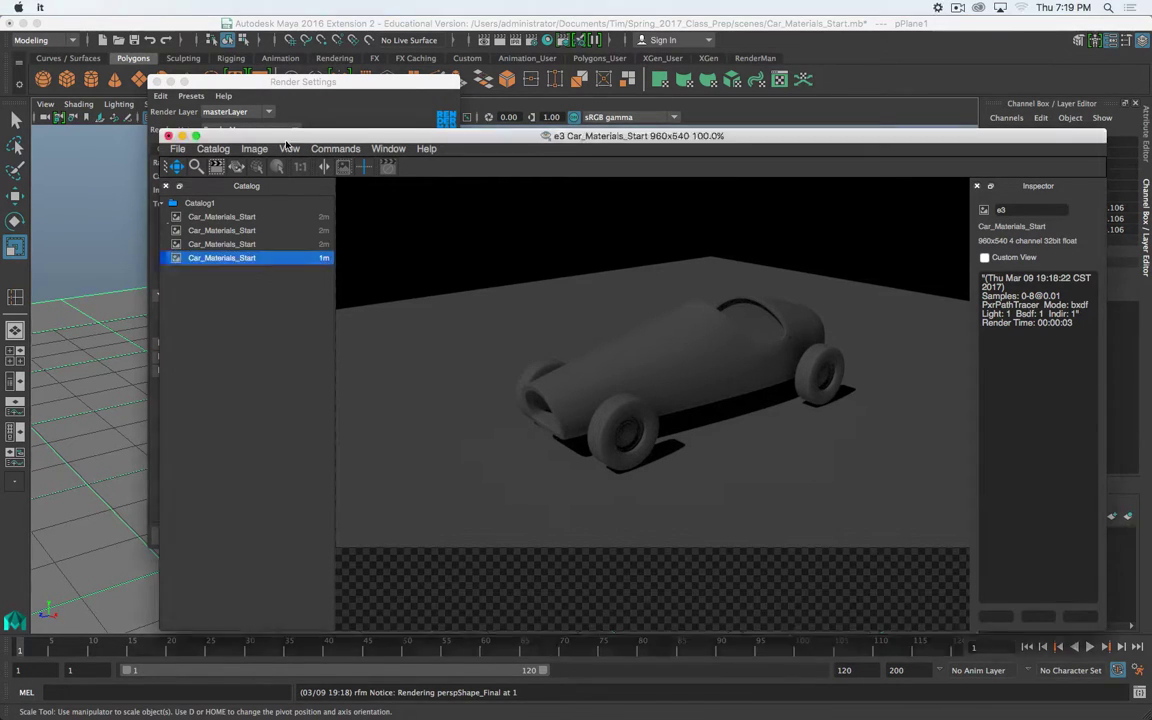
Move the render image window out of the way and select the car body in the perspective view
{"action": "left_click_drag", "start_coordinate": [288, 140], "coordinate": [298, 414]}
{"action": "left_click", "coordinate": [544, 330]}
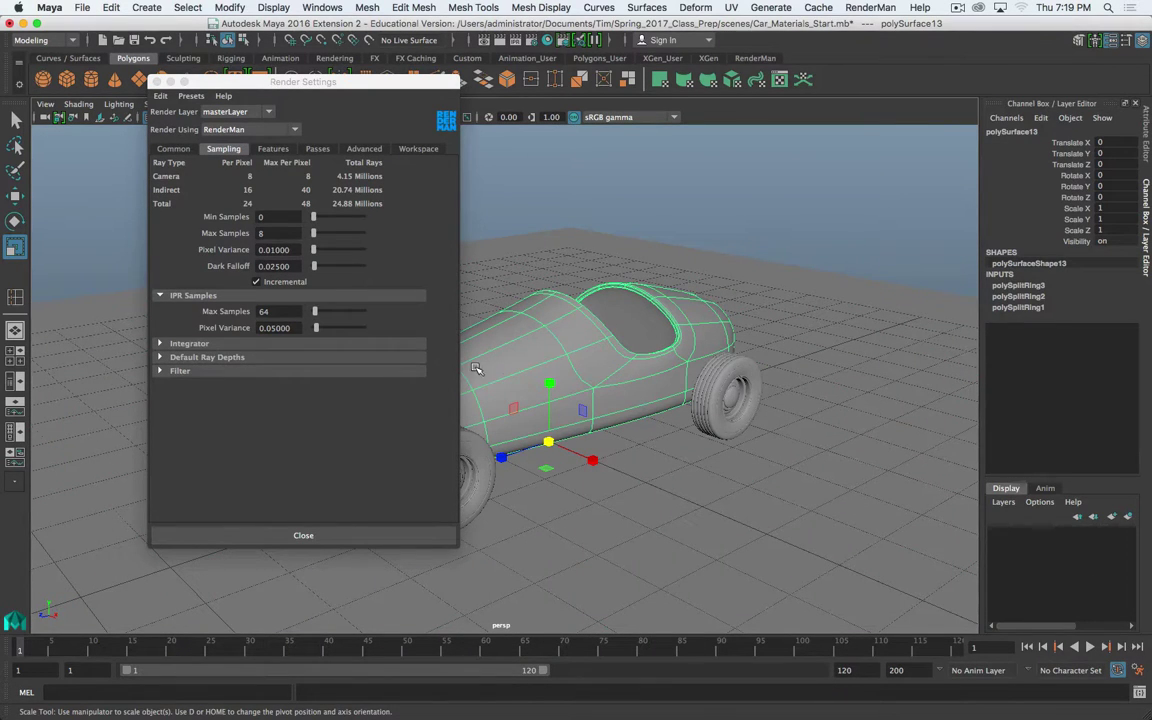
Close the window with the finished render and start an IPR render of the car scene
{"action": "key", "text": "super+Tab"}
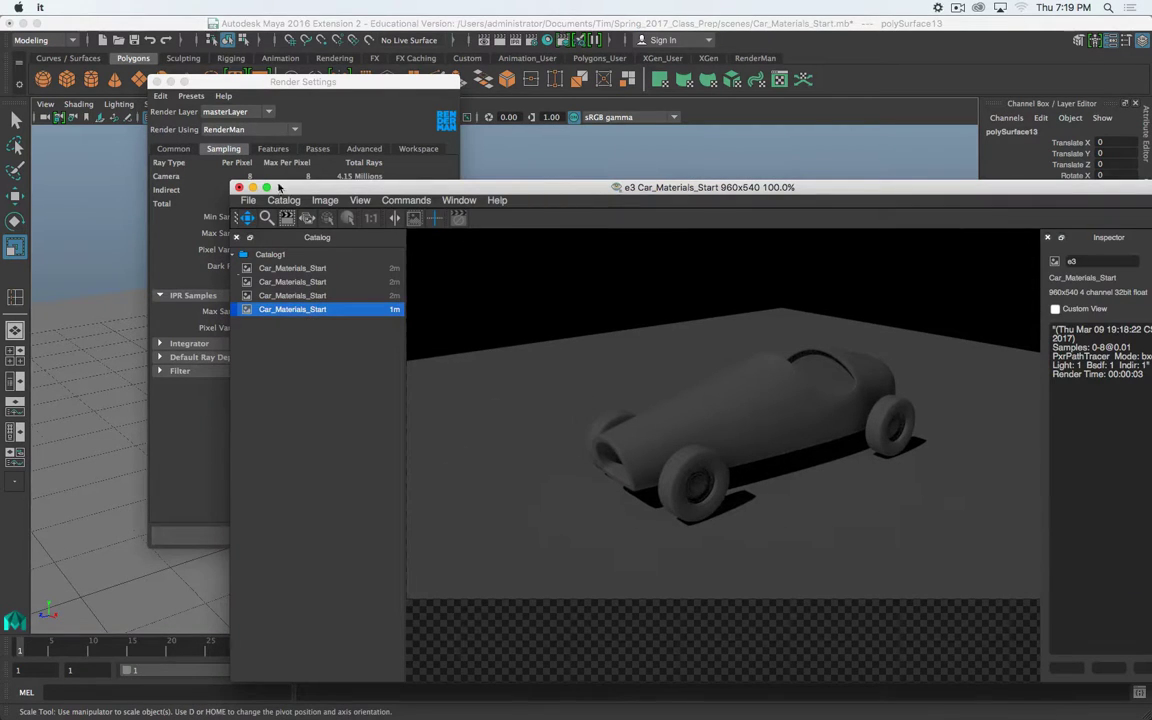
{"action": "left_click", "coordinate": [238, 187]}
{"action": "left_click", "coordinate": [553, 381]}
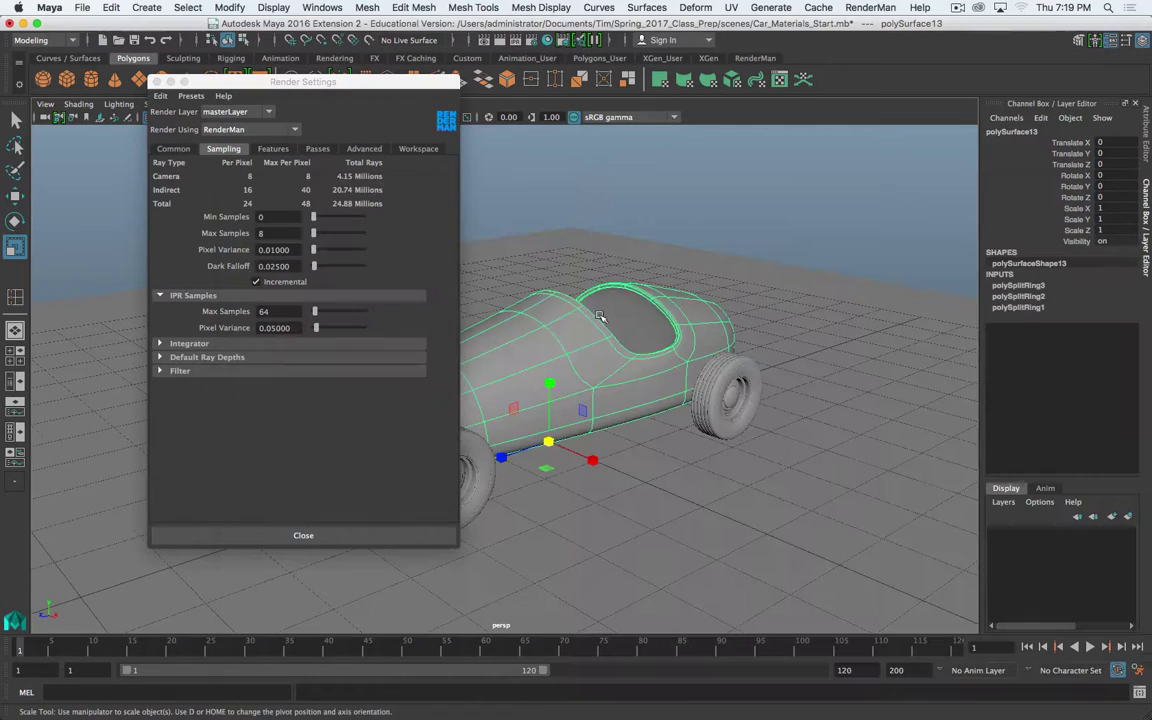
{"action": "left_click", "coordinate": [516, 41]}
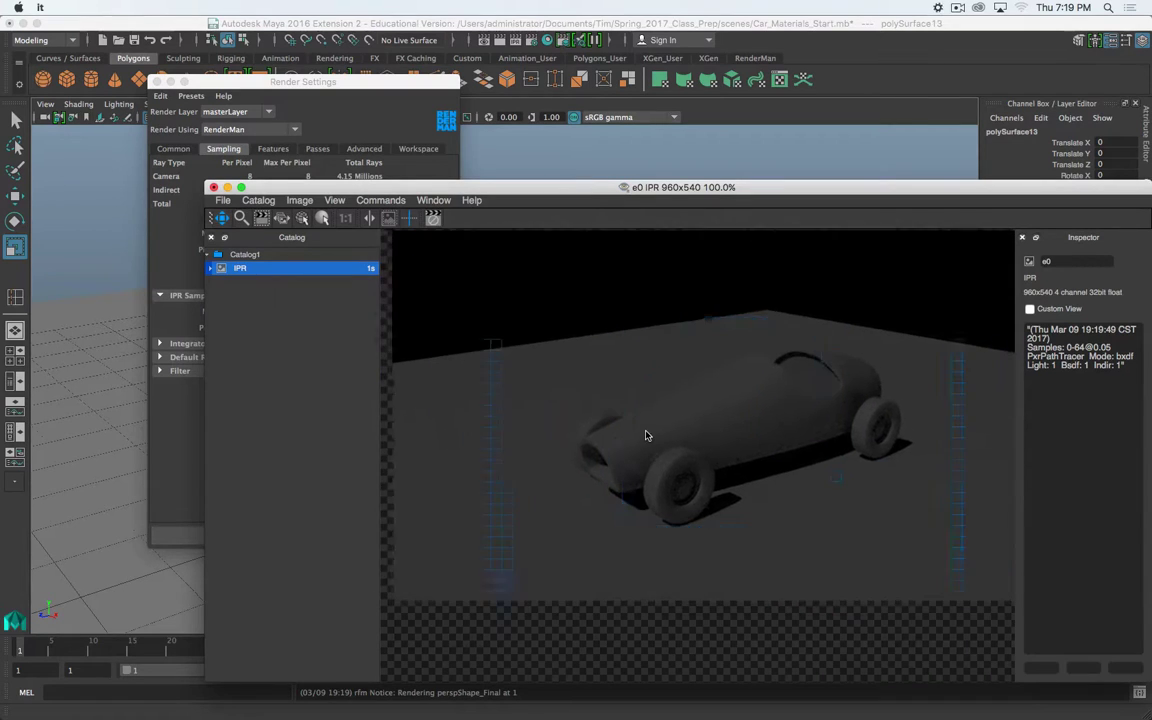
Orbit the perspective view around the car and check the updated IPR render in the image window
{"action": "left_click", "coordinate": [100, 375]}
{"action": "left_click_drag", "start_coordinate": [110, 419], "coordinate": [135, 423], "text": "alt"}
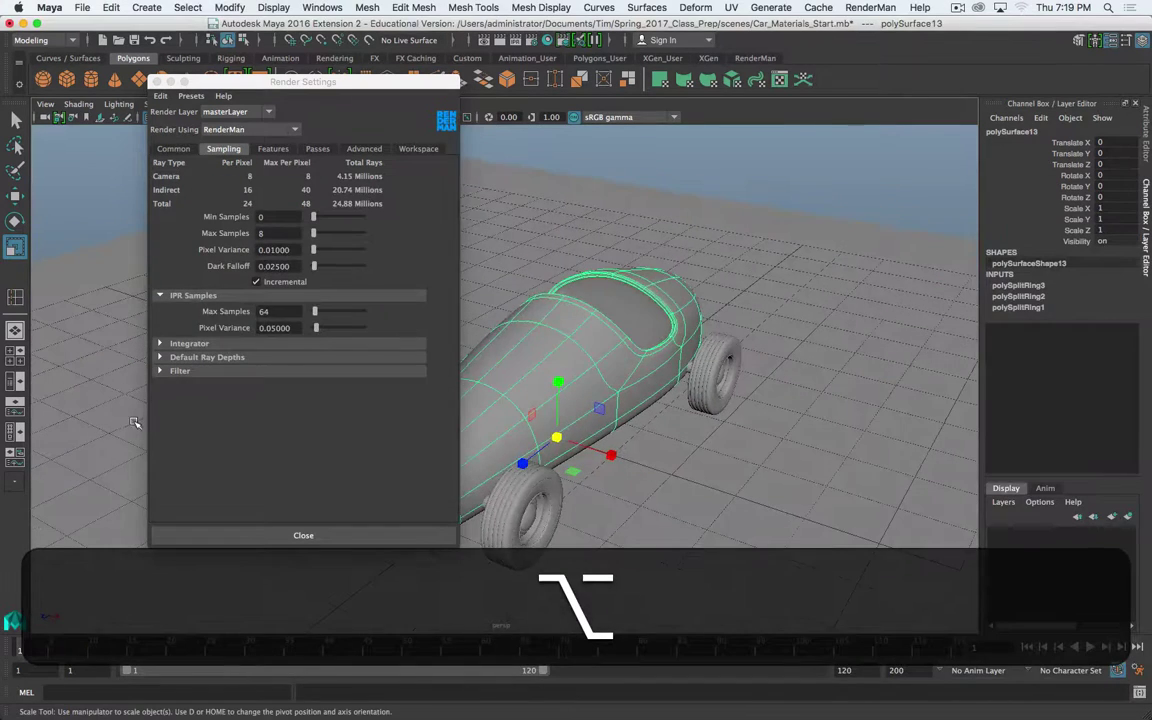
{"action": "key", "text": "alt+super+Tab"}
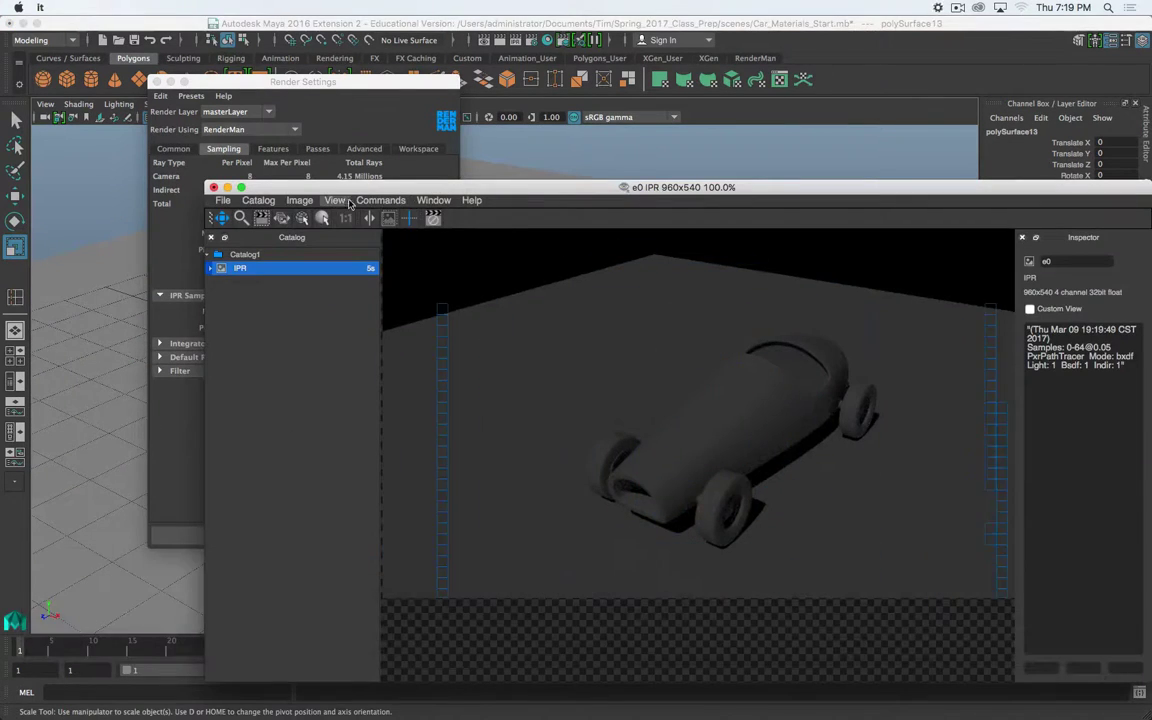
Try to keep the IPR image window on top with Window Always On Top, testing it by orbiting the car view
{"action": "left_click", "coordinate": [349, 203]}
{"action": "mouse_move", "coordinate": [433, 200]}
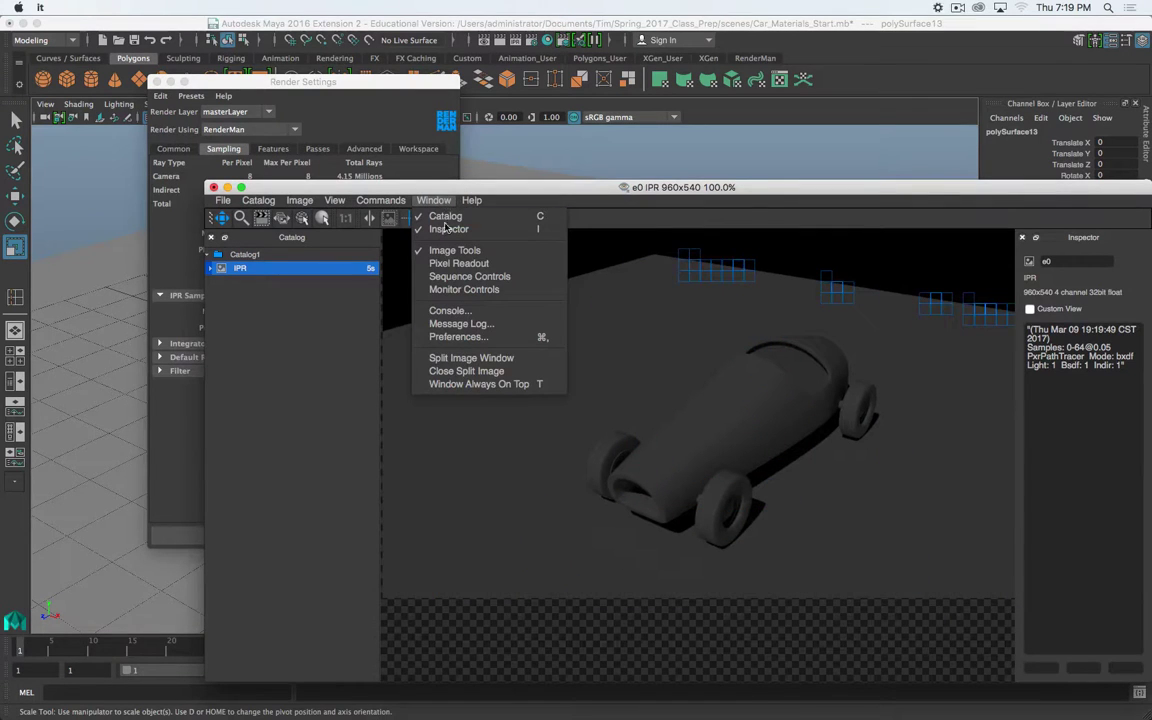
{"action": "left_click", "coordinate": [470, 384]}
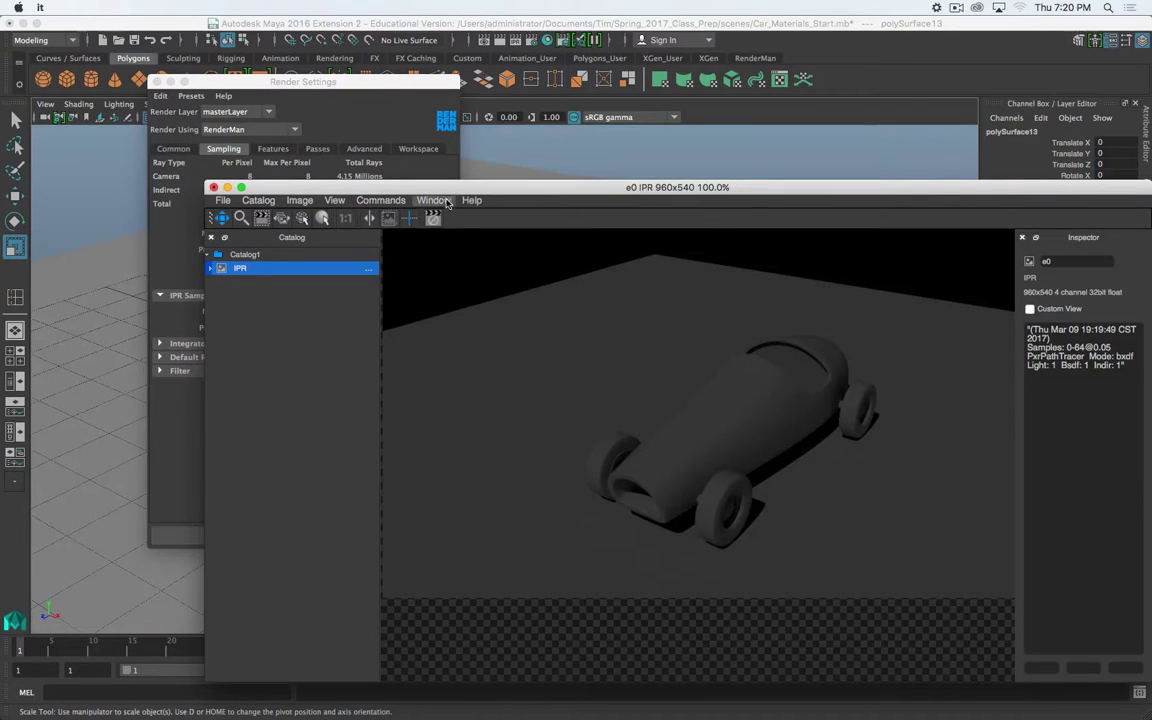
{"action": "left_click_drag", "start_coordinate": [458, 187], "coordinate": [500, 352]}
{"action": "mouse_move", "coordinate": [556, 251]}
{"action": "left_mouse_down", "text": "alt"}
{"action": "mouse_move", "coordinate": [568, 237]}
{"action": "mouse_move", "coordinate": [559, 256]}
{"action": "left_mouse_up", "text": "alt"}
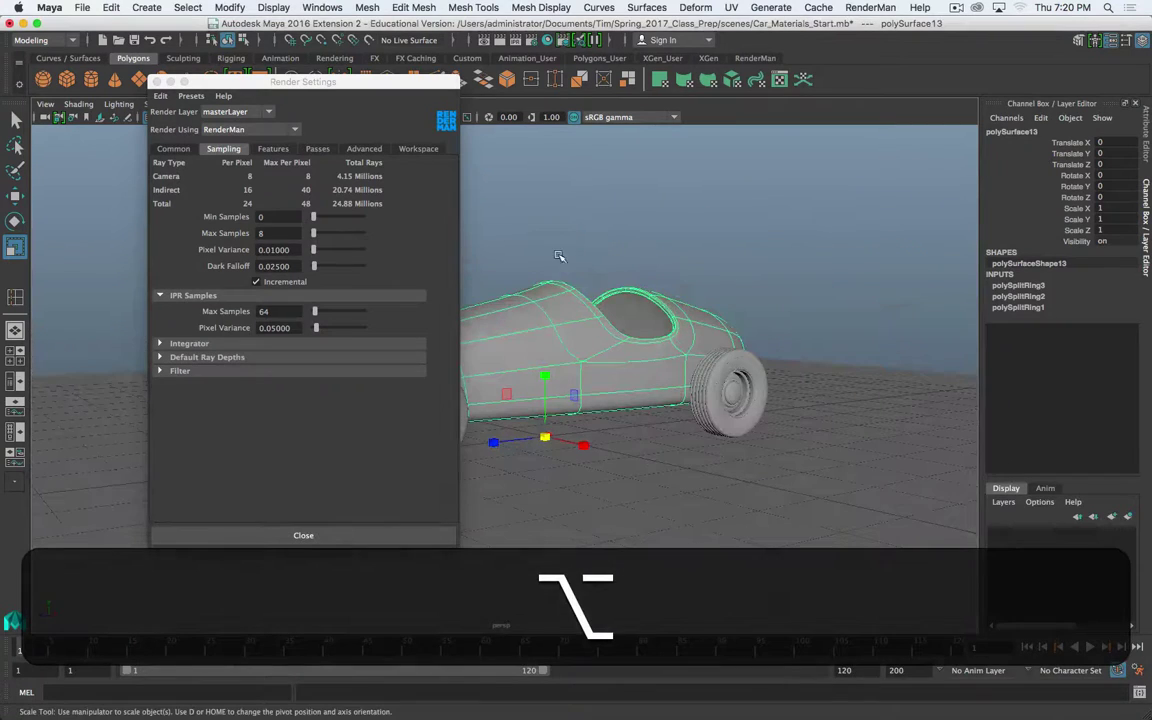
{"action": "key", "text": "alt+super+Tab"}
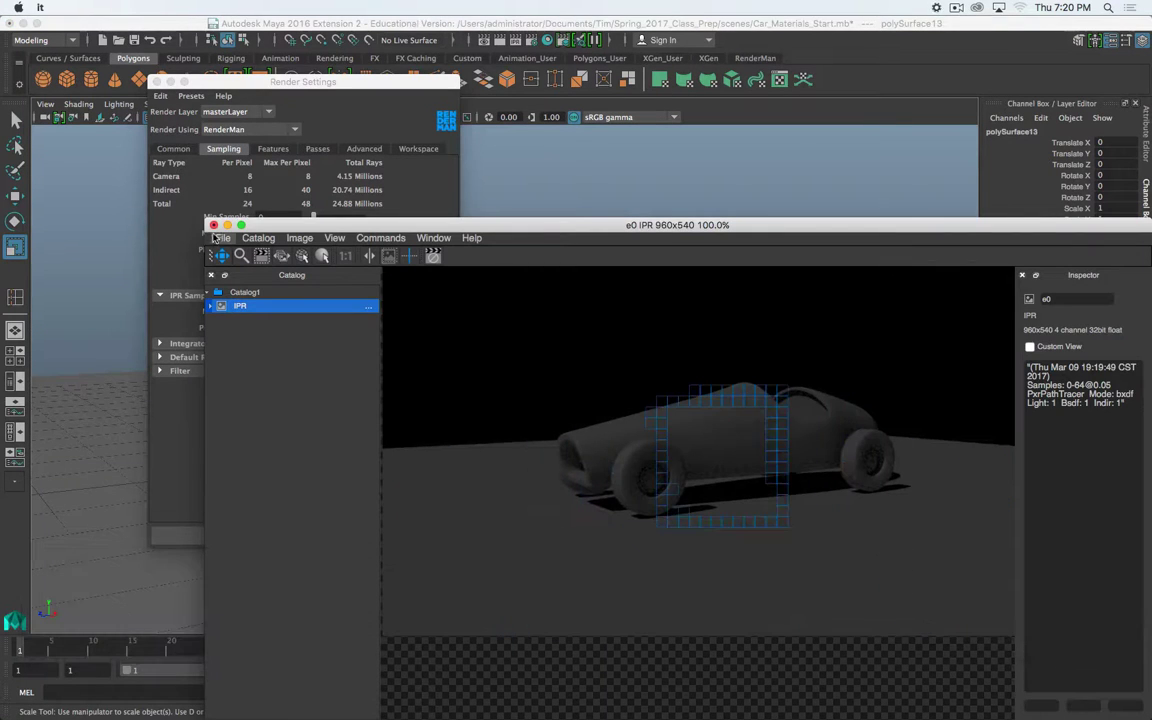
Close the IPR image window, restart the IPR render and orbit the car view to check the update
{"action": "left_click", "coordinate": [213, 225]}
{"action": "left_click", "coordinate": [550, 378]}
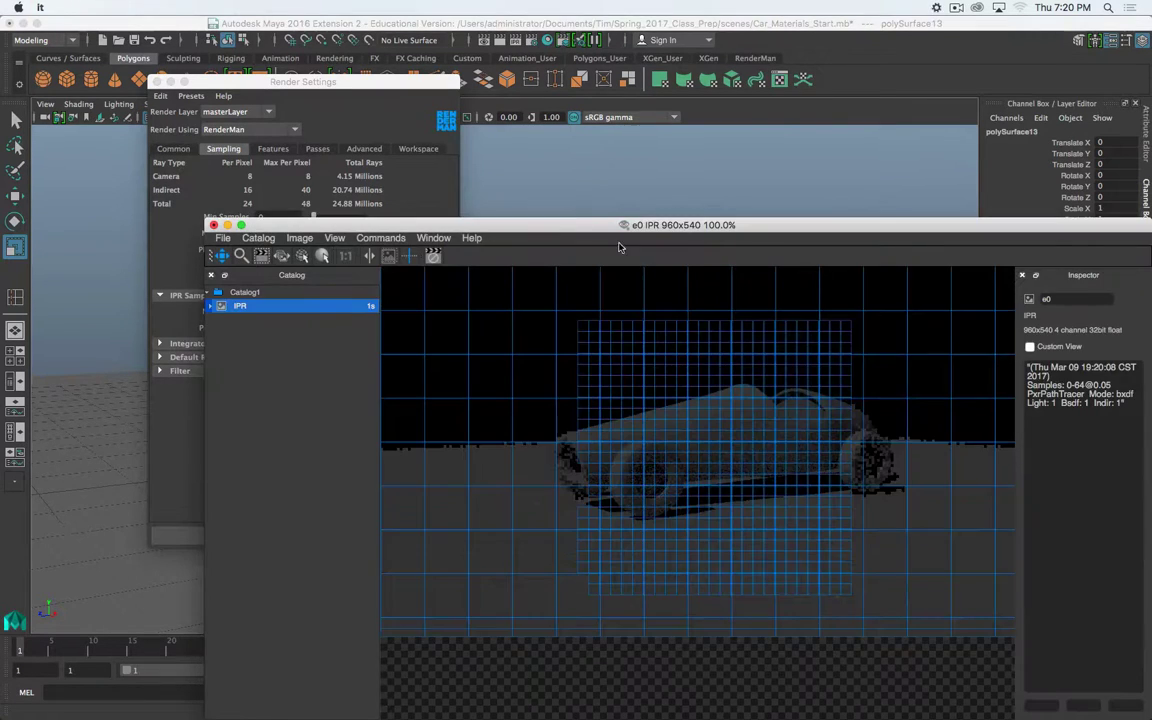
{"action": "left_click_drag", "start_coordinate": [620, 226], "coordinate": [683, 351]}
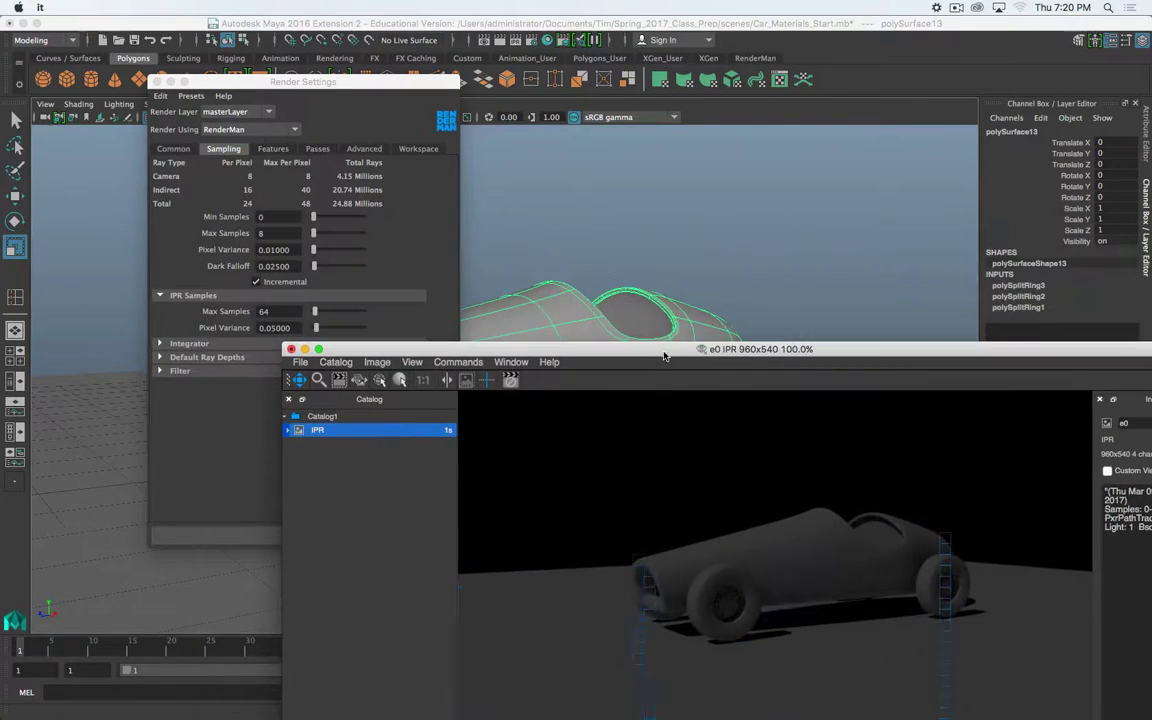
{"action": "left_click_drag", "start_coordinate": [579, 260], "coordinate": [622, 292], "text": "alt"}
{"action": "key", "text": "alt+super+Tab"}
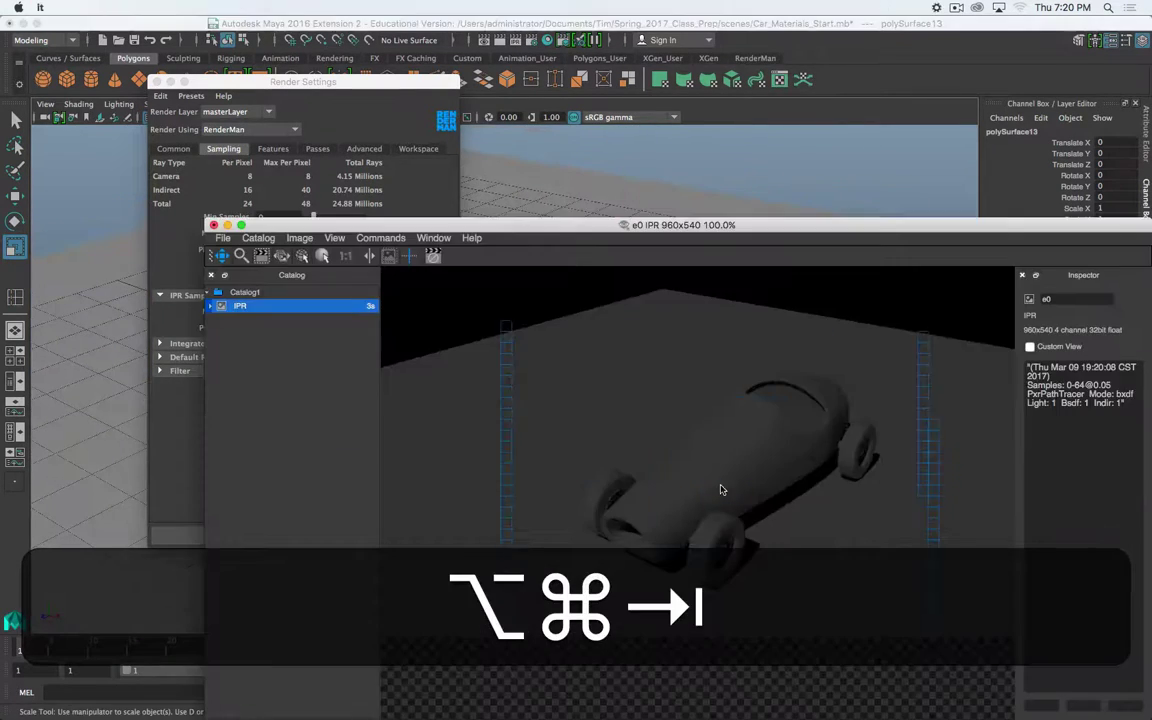
Arrange the Maya main window and the IPR image window side by side and orbit to the car's front to watch the render update
{"action": "left_click", "coordinate": [430, 237]}
{"action": "left_click", "coordinate": [430, 237]}
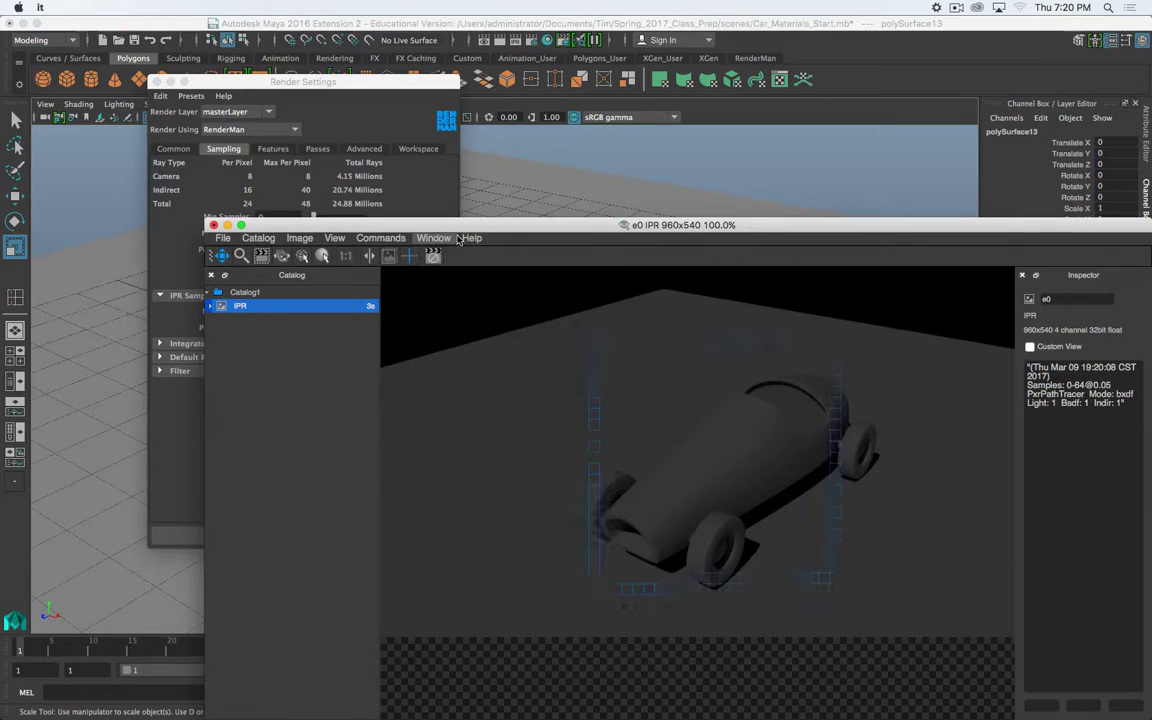
{"action": "left_click_drag", "start_coordinate": [518, 226], "coordinate": [612, 300]}
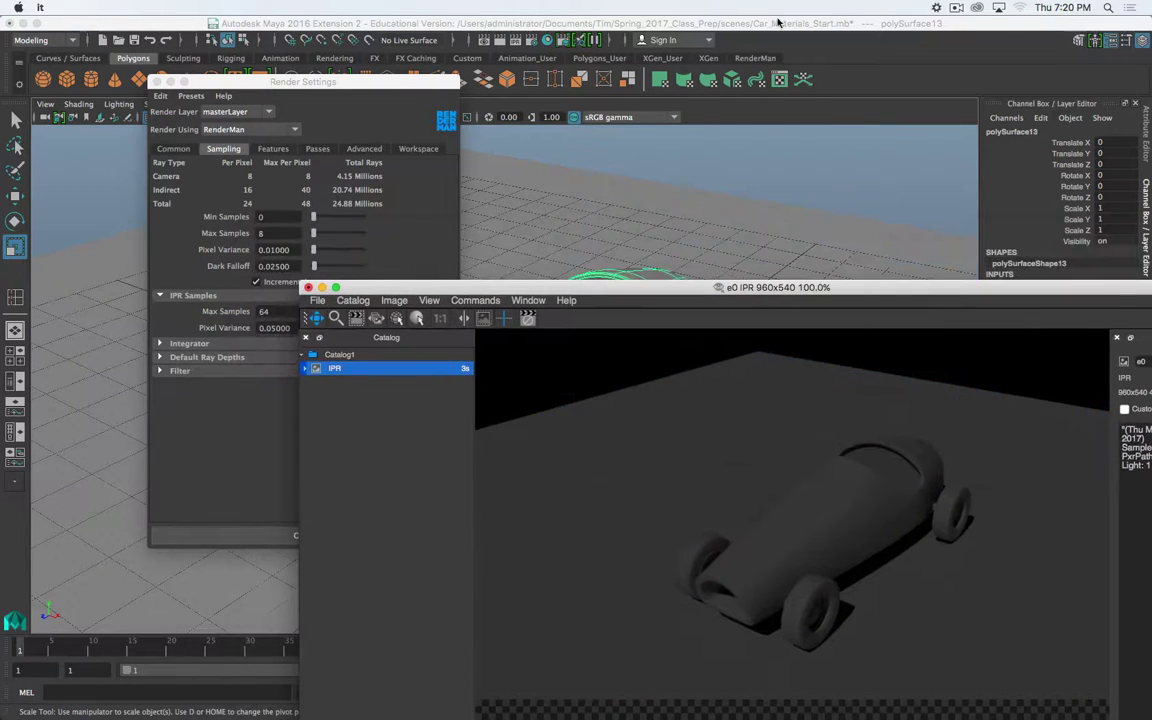
{"action": "left_click_drag", "start_coordinate": [750, 22], "coordinate": [268, 6]}
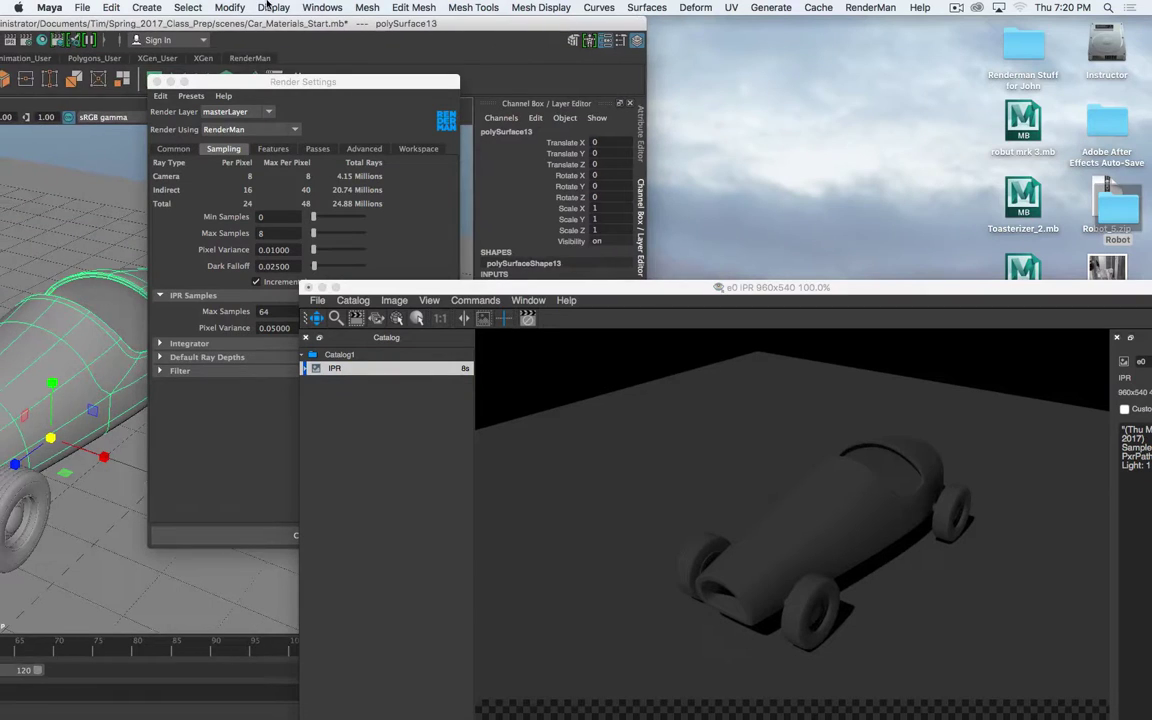
{"action": "left_click_drag", "start_coordinate": [40, 330], "coordinate": [128, 320], "text": "alt"}
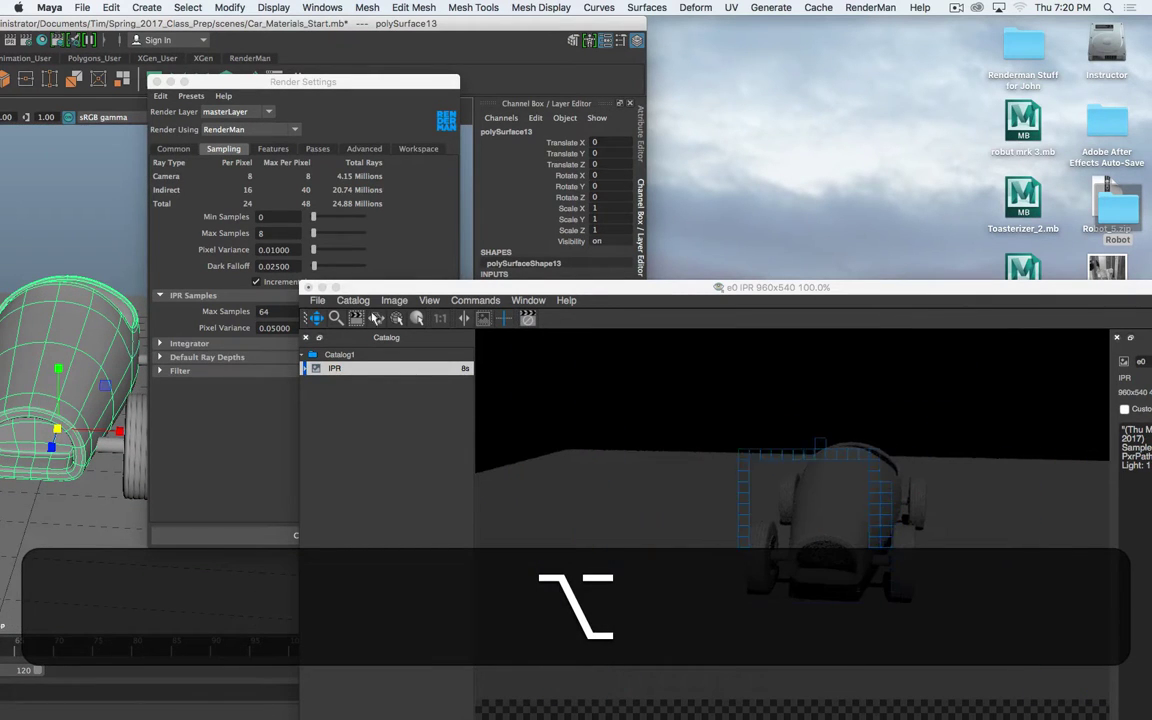
Set the sampling Max Samples to 512 and close the IPR image window
{"action": "left_click", "coordinate": [364, 116]}
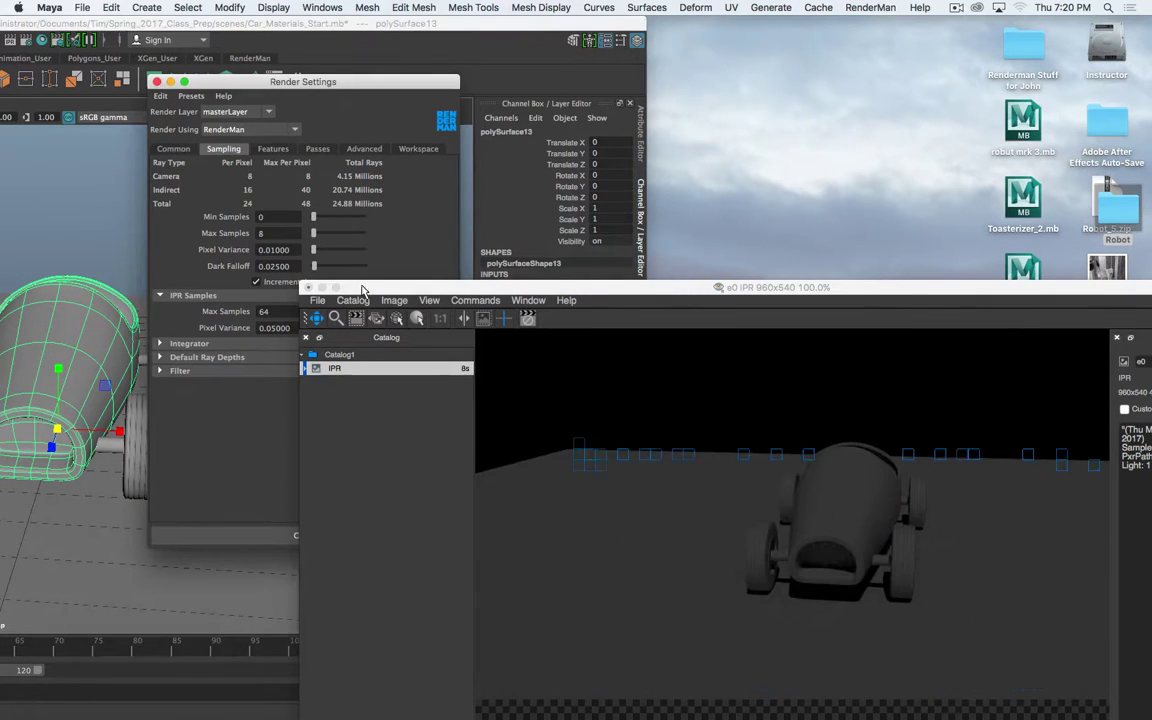
{"action": "left_click_drag", "start_coordinate": [364, 288], "coordinate": [346, 515]}
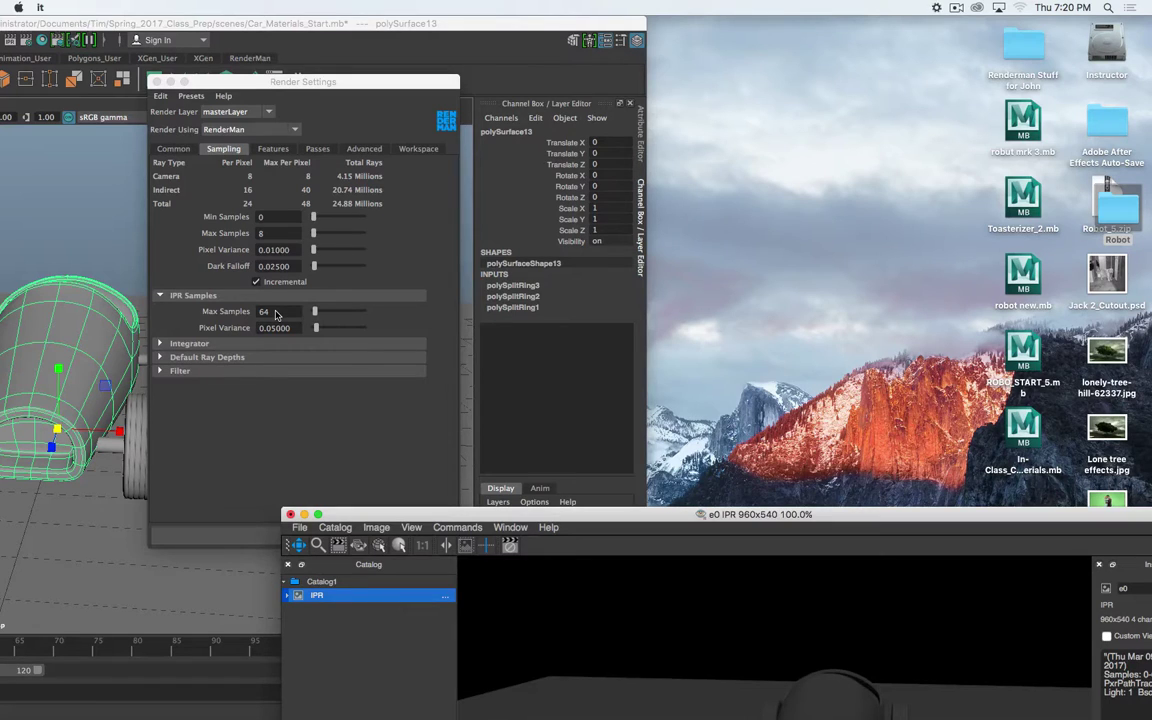
{"action": "left_click", "coordinate": [269, 234]}
{"action": "type", "text": "512"}
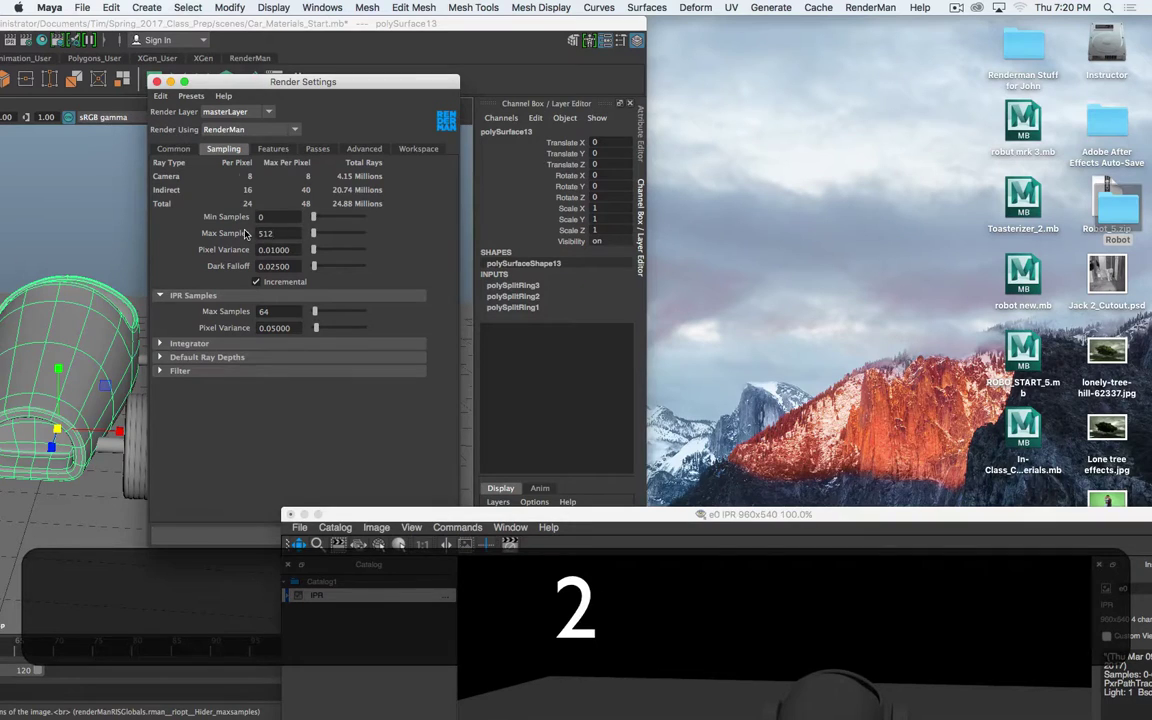
{"action": "key", "text": "Return"}
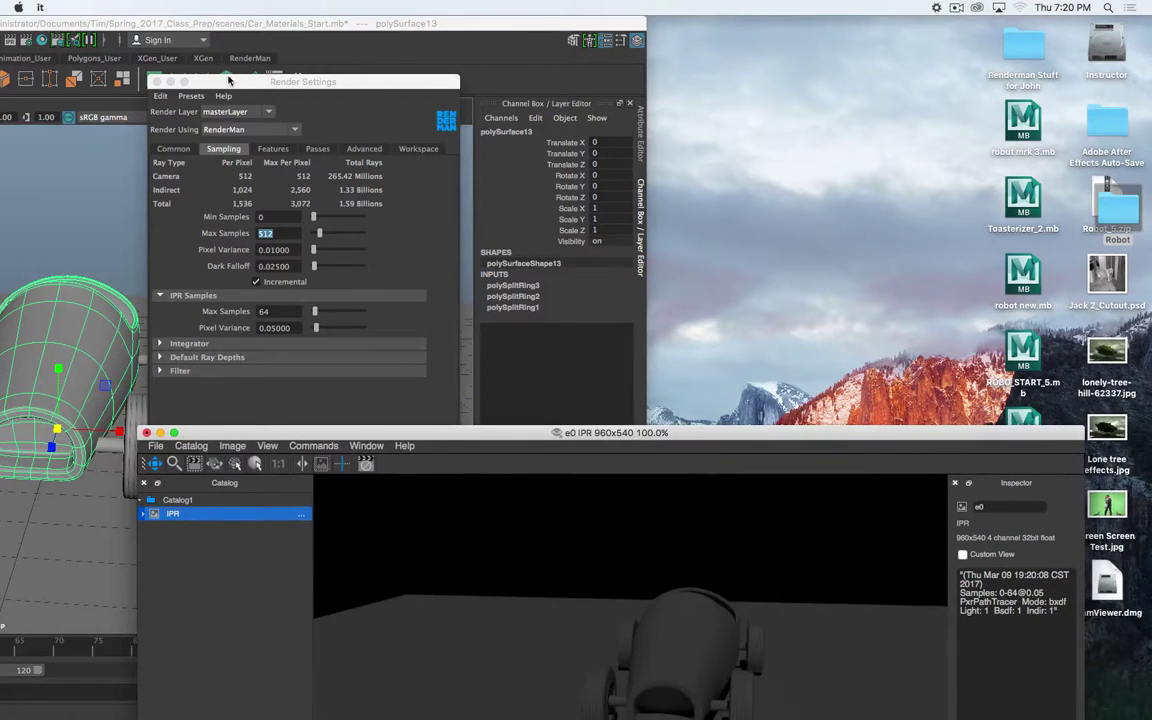
{"action": "left_click", "coordinate": [146, 433]}
{"action": "left_click", "coordinate": [548, 379]}
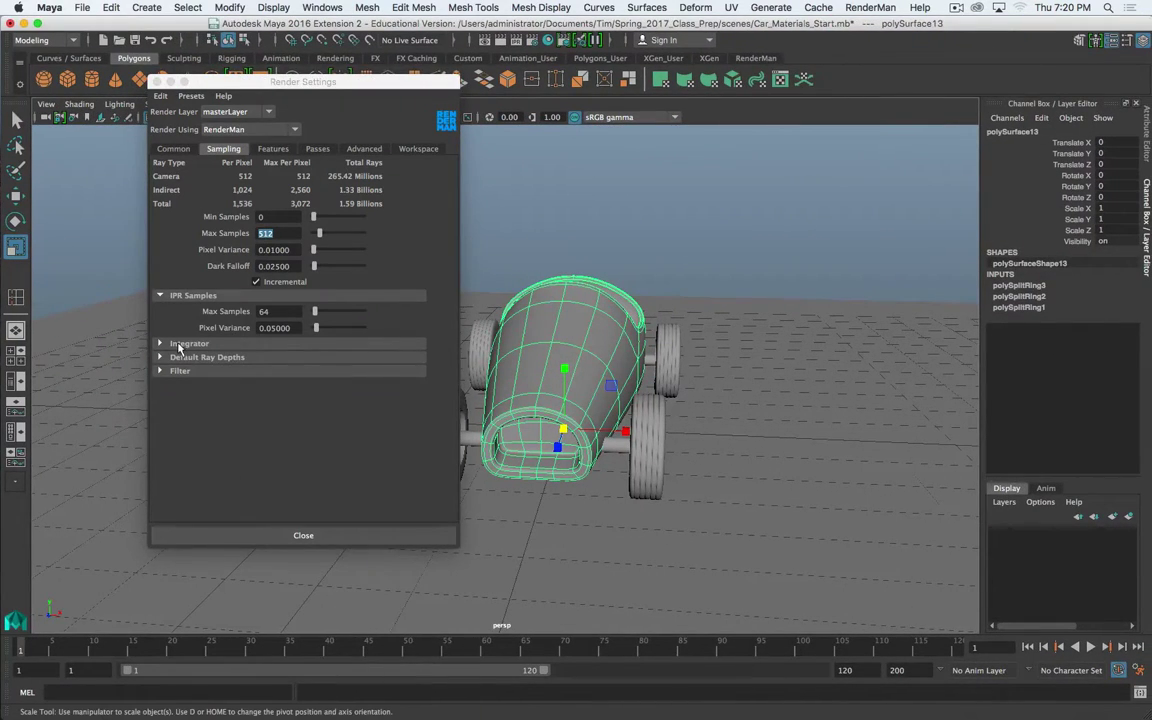
Expand the Integrator section of the sampling settings and review the available integrators and Path Tracer options
{"action": "left_click", "coordinate": [180, 344]}
{"action": "left_click", "coordinate": [258, 360]}
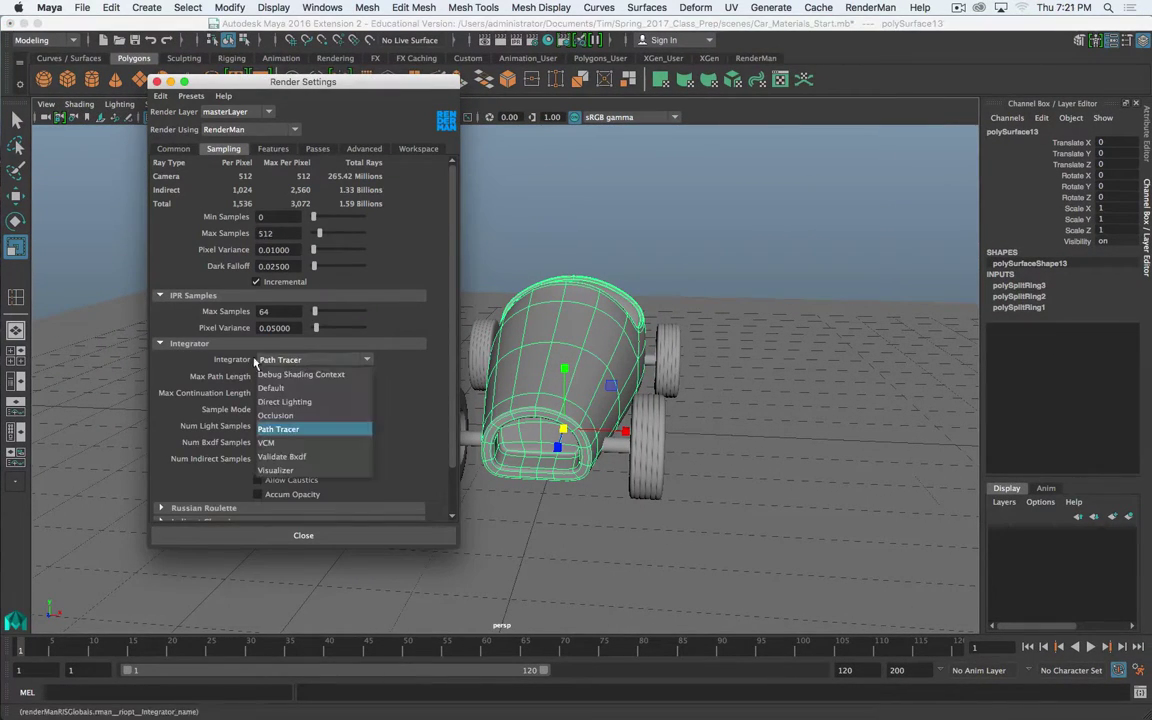
{"action": "left_click", "coordinate": [255, 362]}
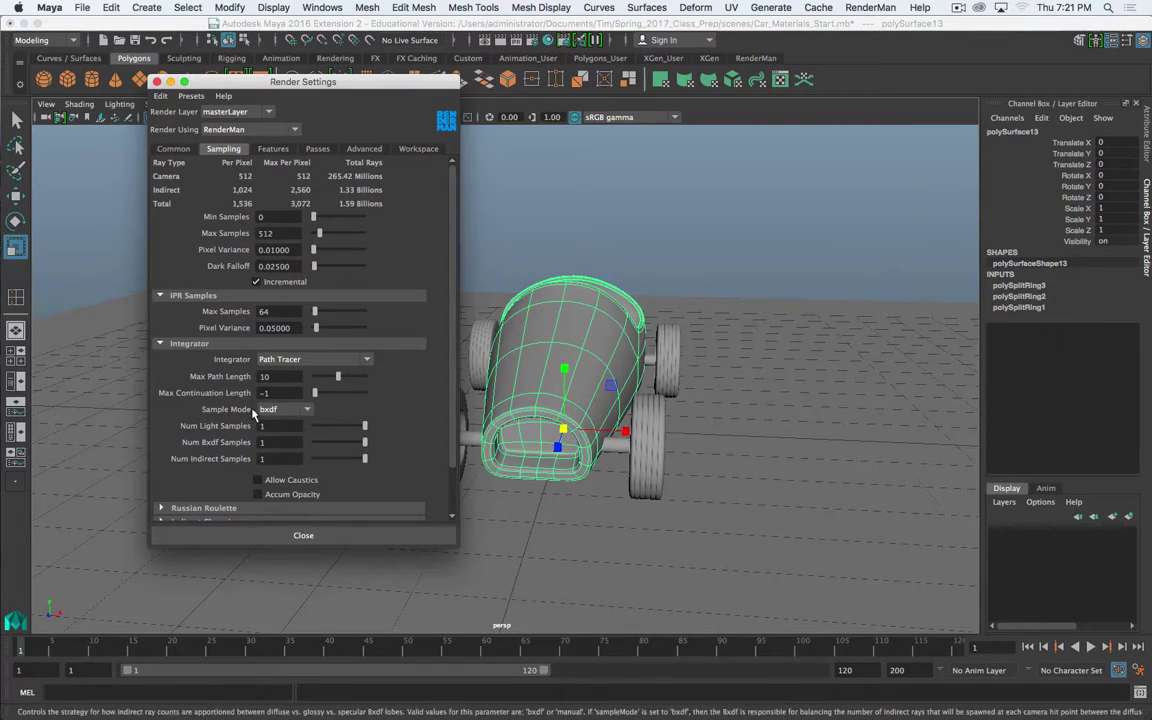
{"action": "scroll", "coordinate": [200, 460], "scroll_direction": "down", "scroll_amount": 3}
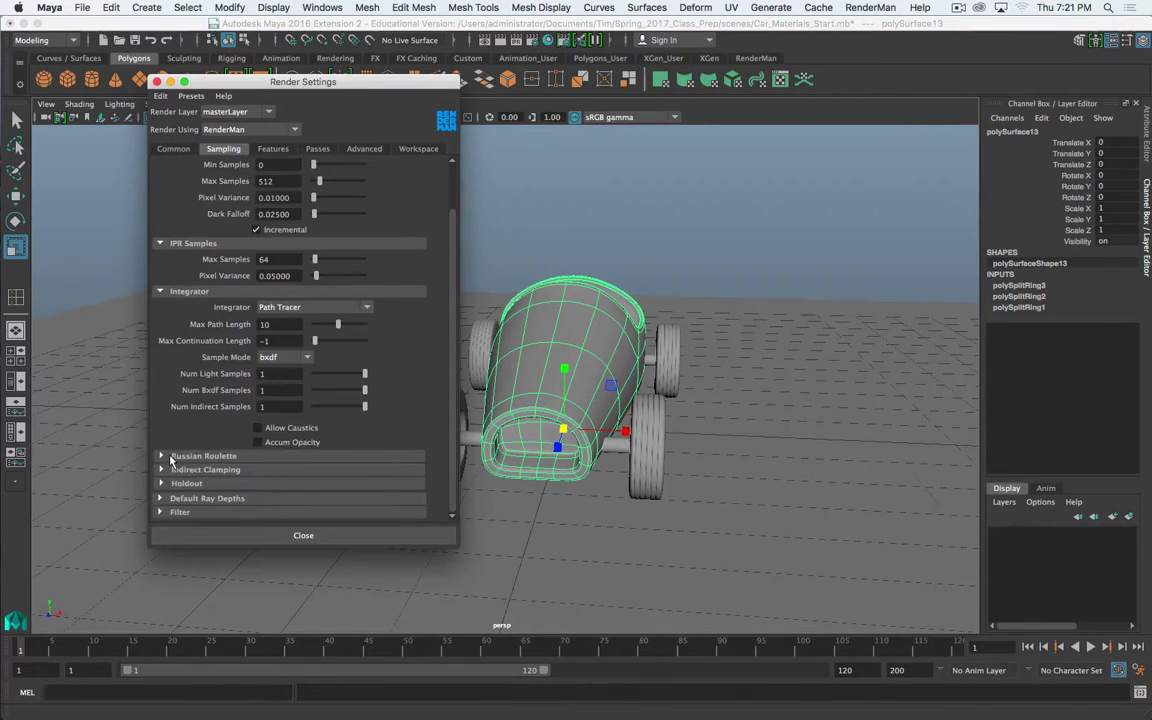
Examine the Russian Roulette, Indirect Clamping and Holdout settings, collapsing each section again
{"action": "left_click", "coordinate": [170, 457]}
{"action": "left_click", "coordinate": [170, 457]}
{"action": "left_click", "coordinate": [164, 471]}
{"action": "scroll", "coordinate": [165, 440], "scroll_direction": "down", "scroll_amount": 2}
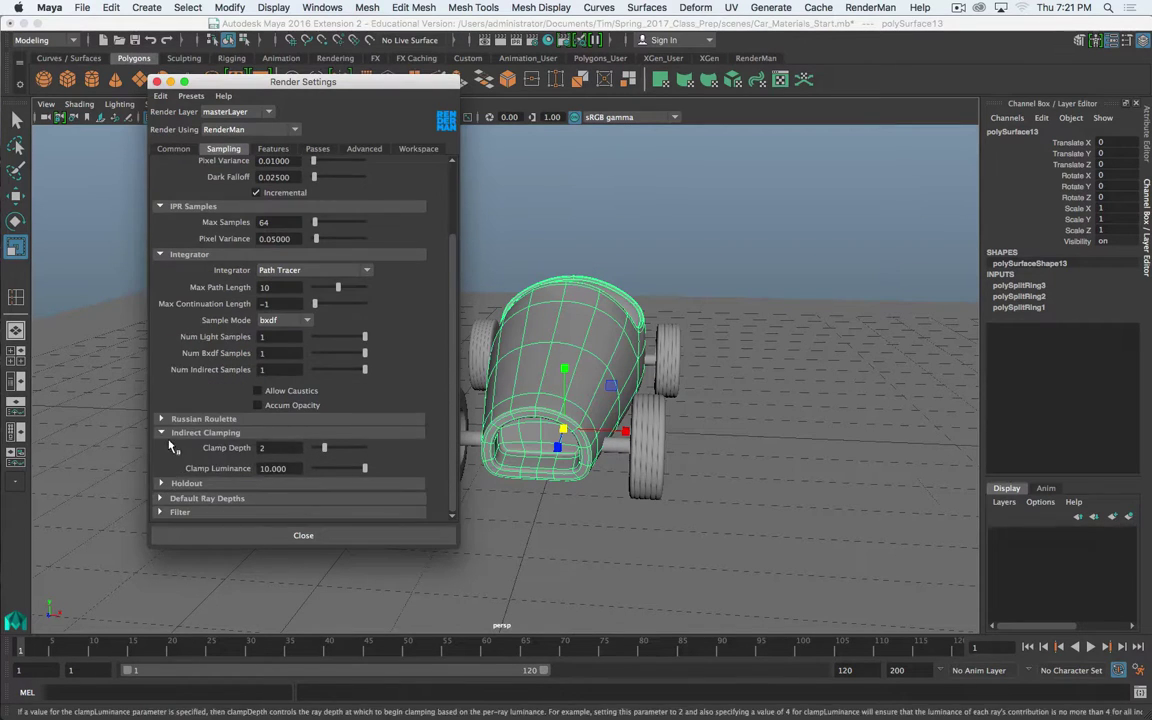
{"action": "left_click", "coordinate": [165, 432]}
{"action": "left_click", "coordinate": [170, 484]}
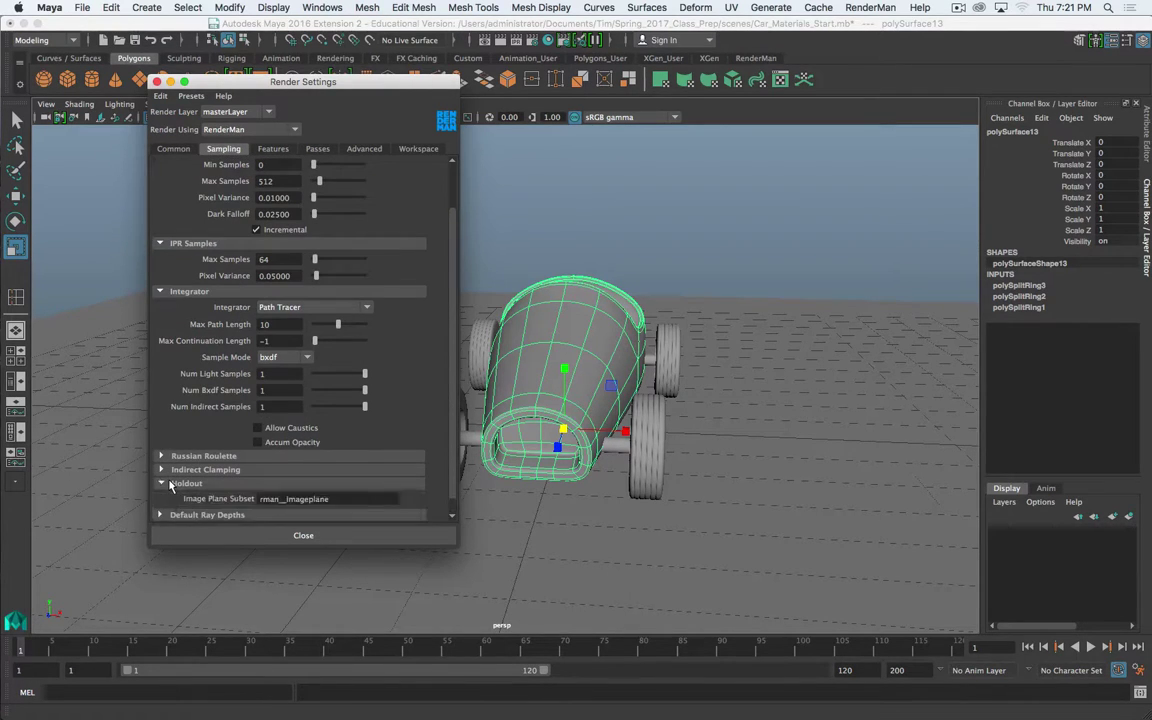
{"action": "left_click", "coordinate": [170, 484]}
Examine the Default Ray Depths and Filter settings, collapsing both sections again
{"action": "left_click", "coordinate": [171, 499]}
{"action": "scroll", "coordinate": [170, 490], "scroll_direction": "down", "scroll_amount": 1}
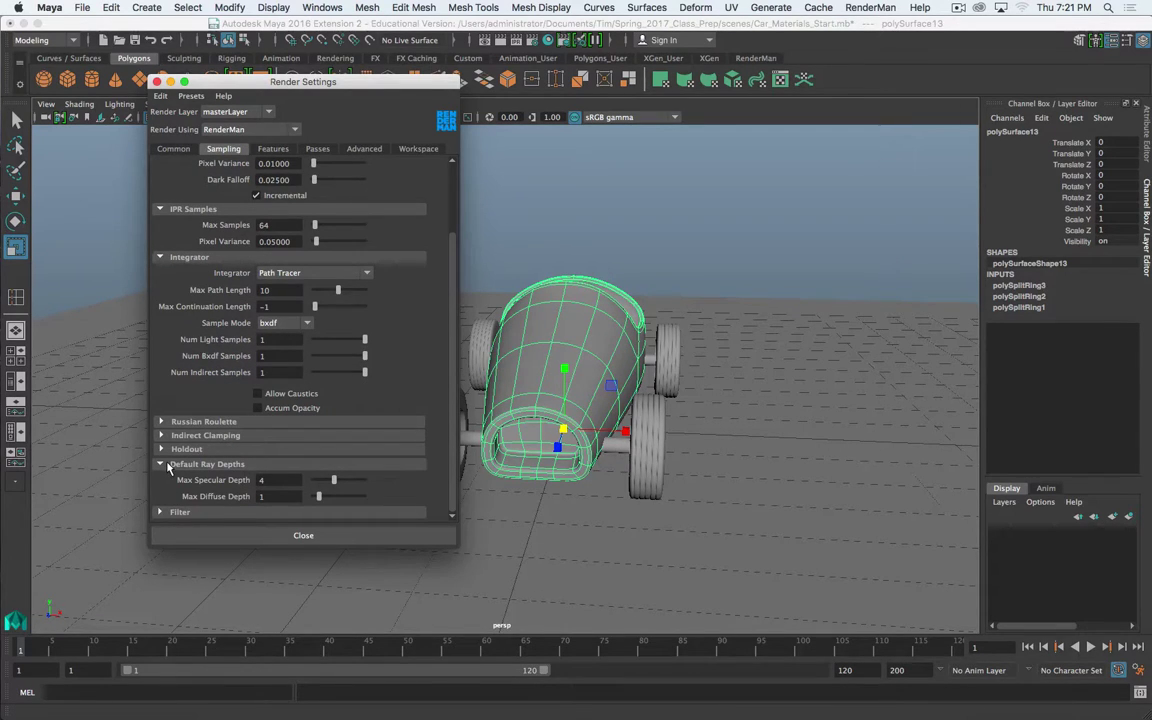
{"action": "left_click", "coordinate": [166, 465]}
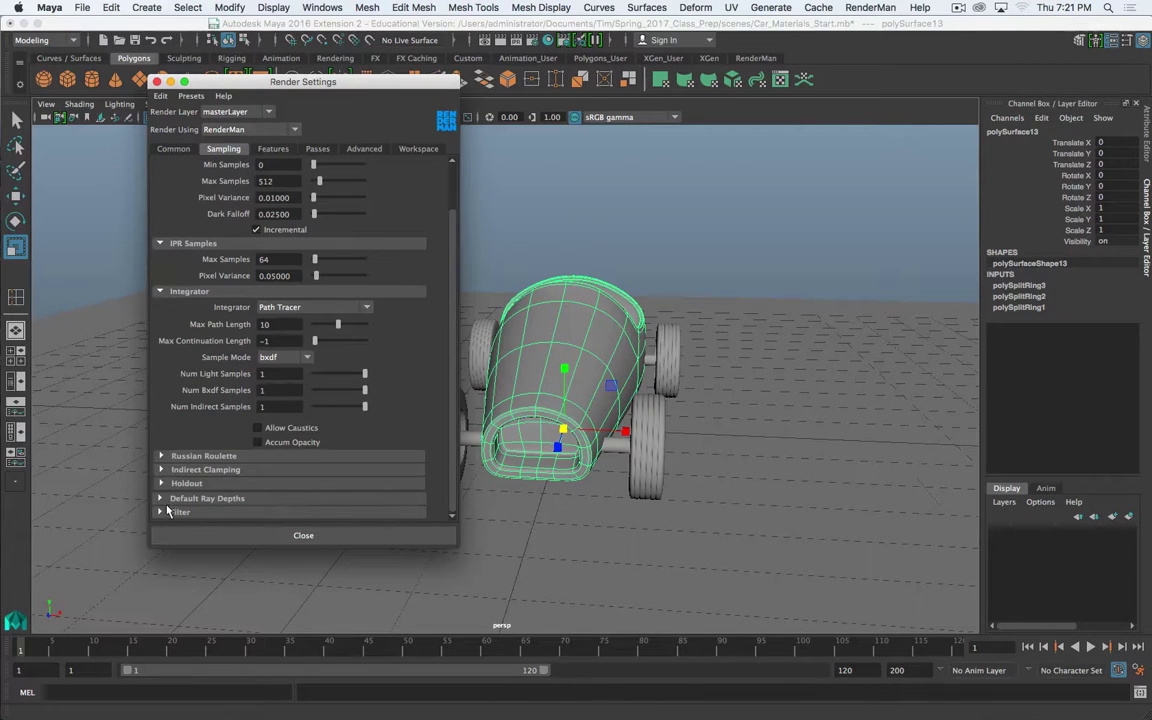
{"action": "left_click", "coordinate": [168, 511]}
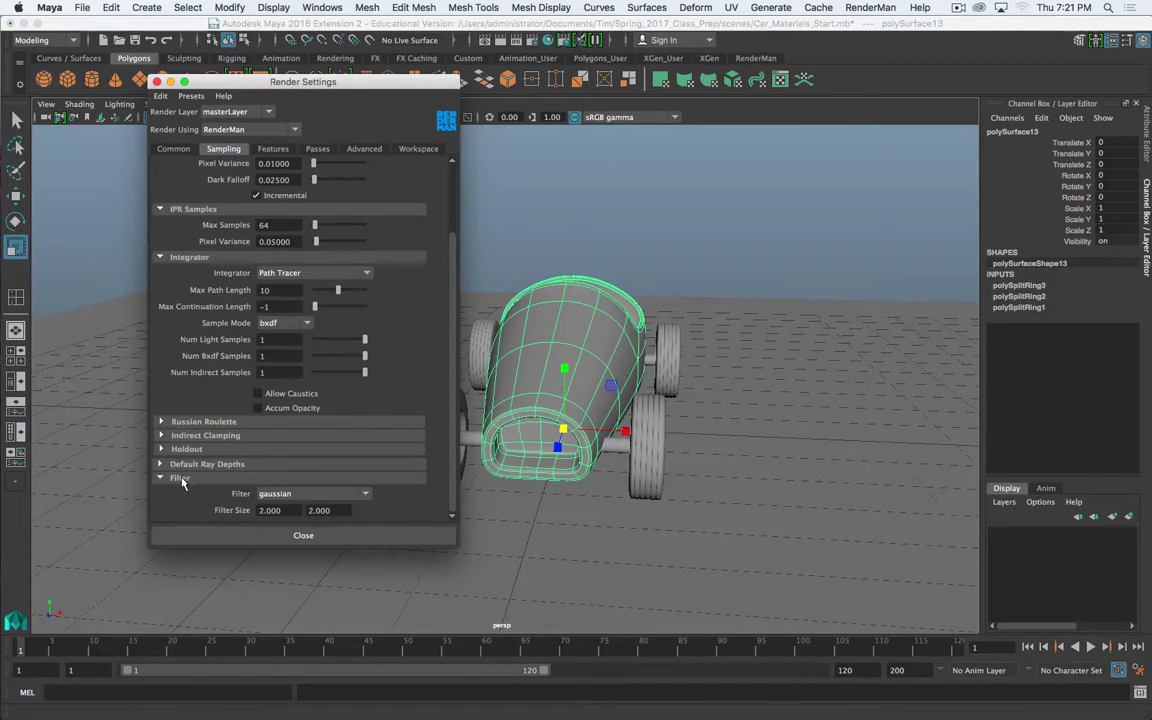
{"action": "left_click", "coordinate": [178, 479]}
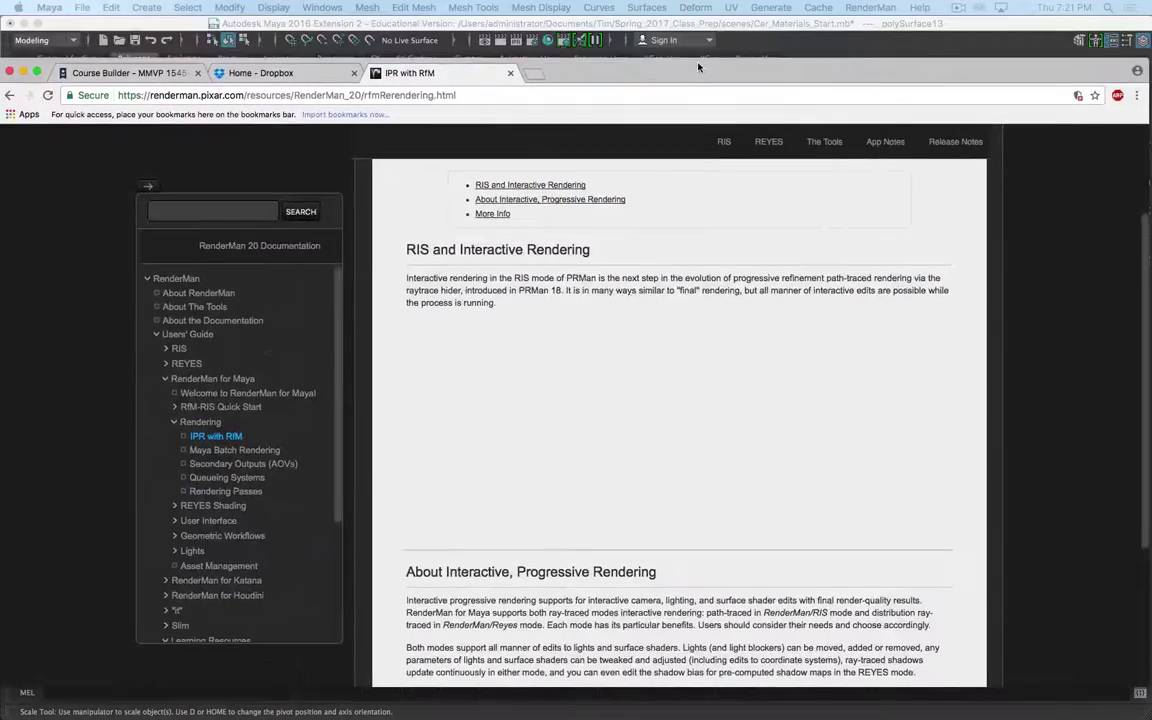
Switch to Chrome, open the RenderMan 21 documentation and expand the RenderMan topic in its contents
{"action": "scroll", "coordinate": [504, 249], "scroll_direction": "up", "scroll_amount": 10}
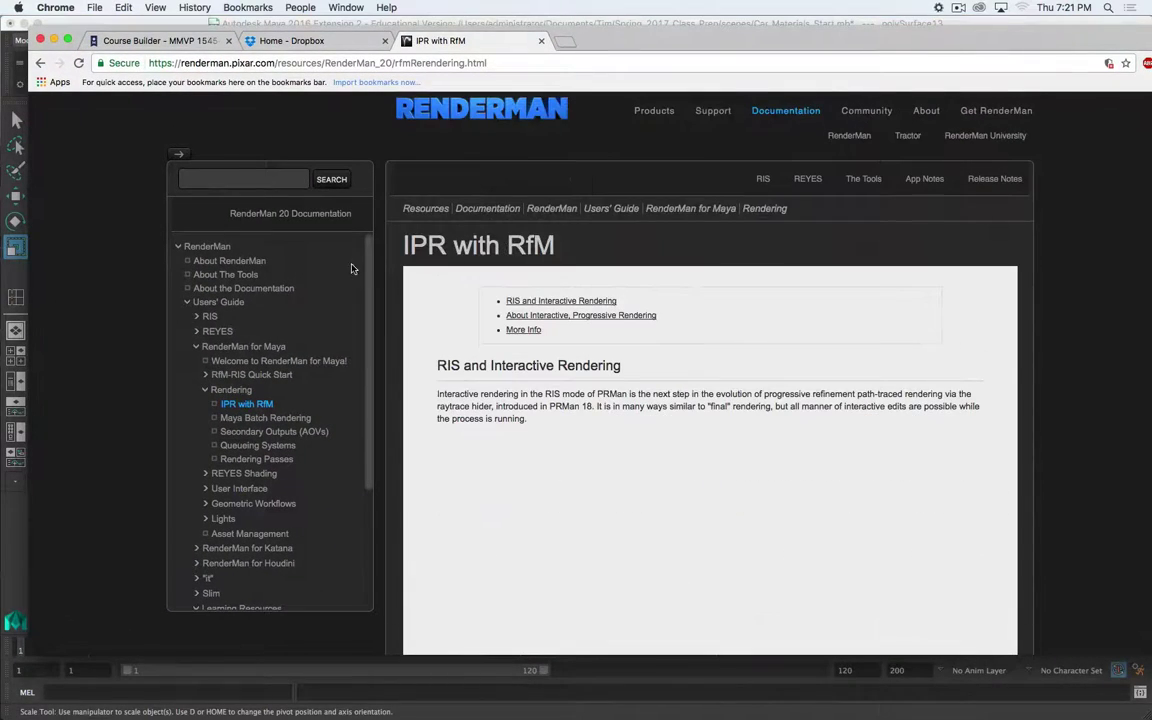
{"action": "left_click", "coordinate": [783, 111]}
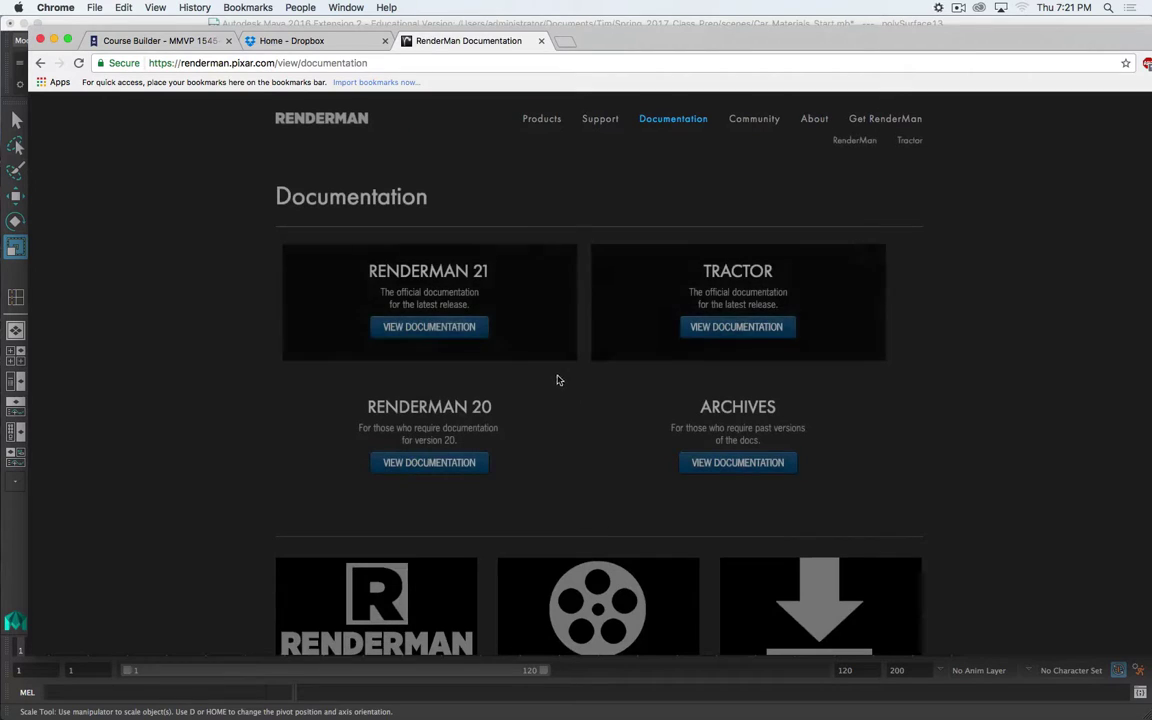
{"action": "left_click", "coordinate": [470, 328]}
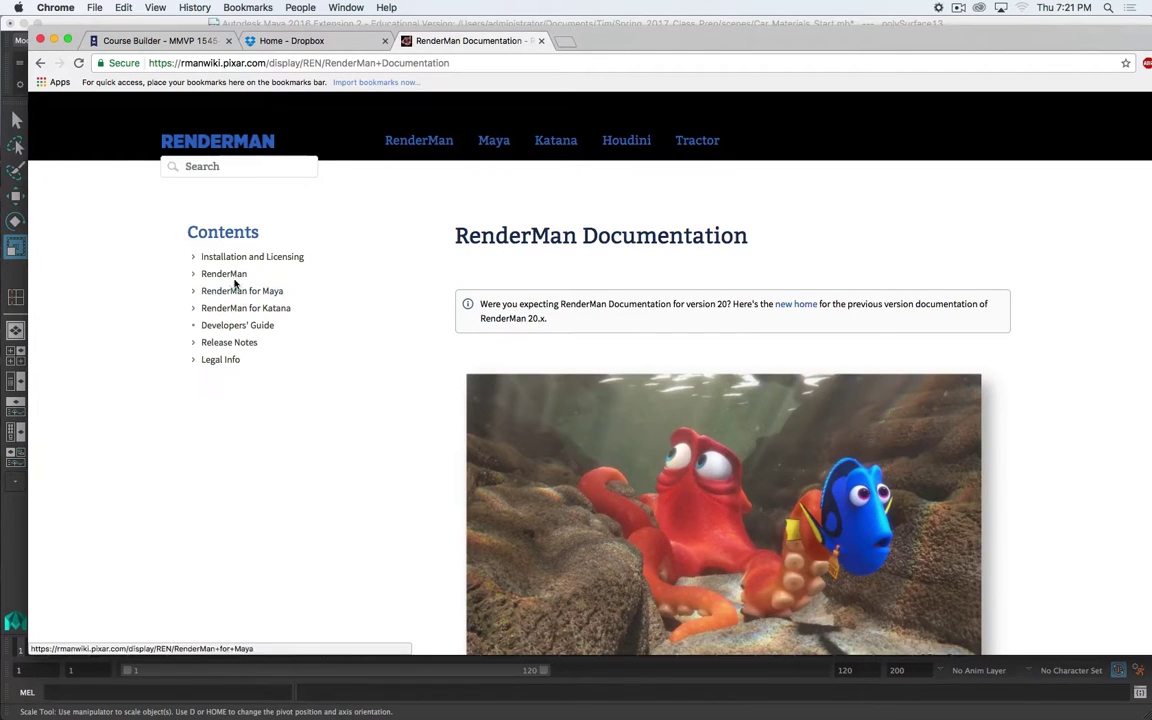
{"action": "left_click", "coordinate": [226, 274]}
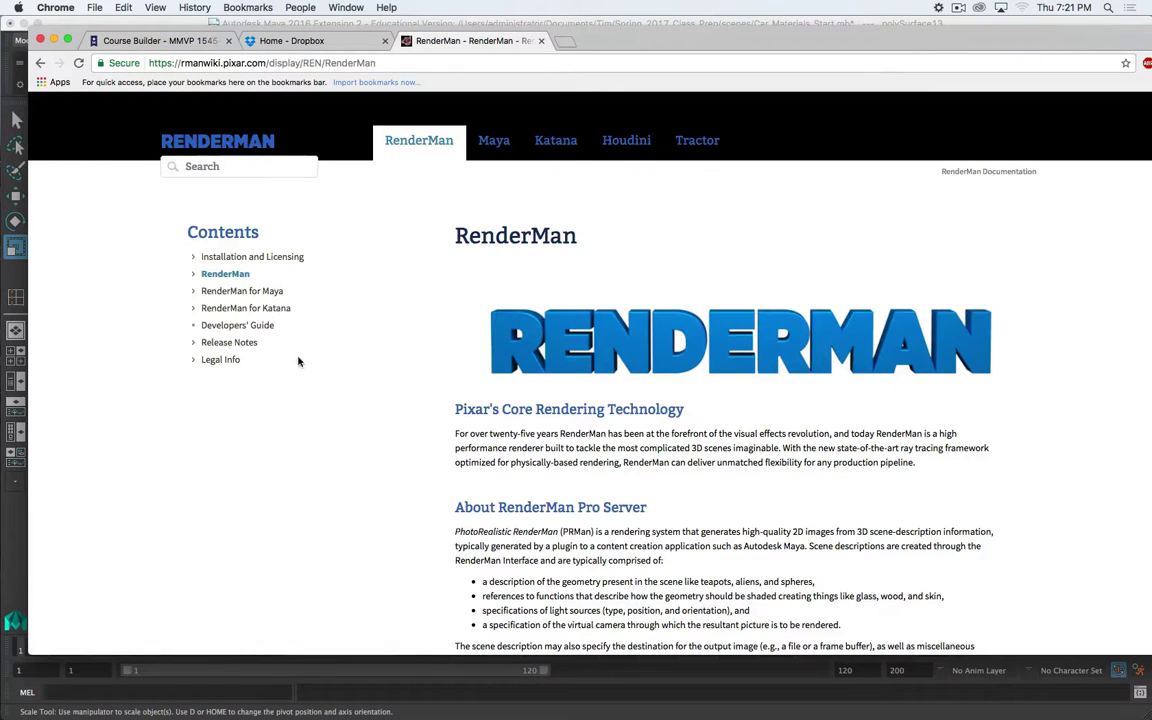
{"action": "left_click", "coordinate": [194, 275]}
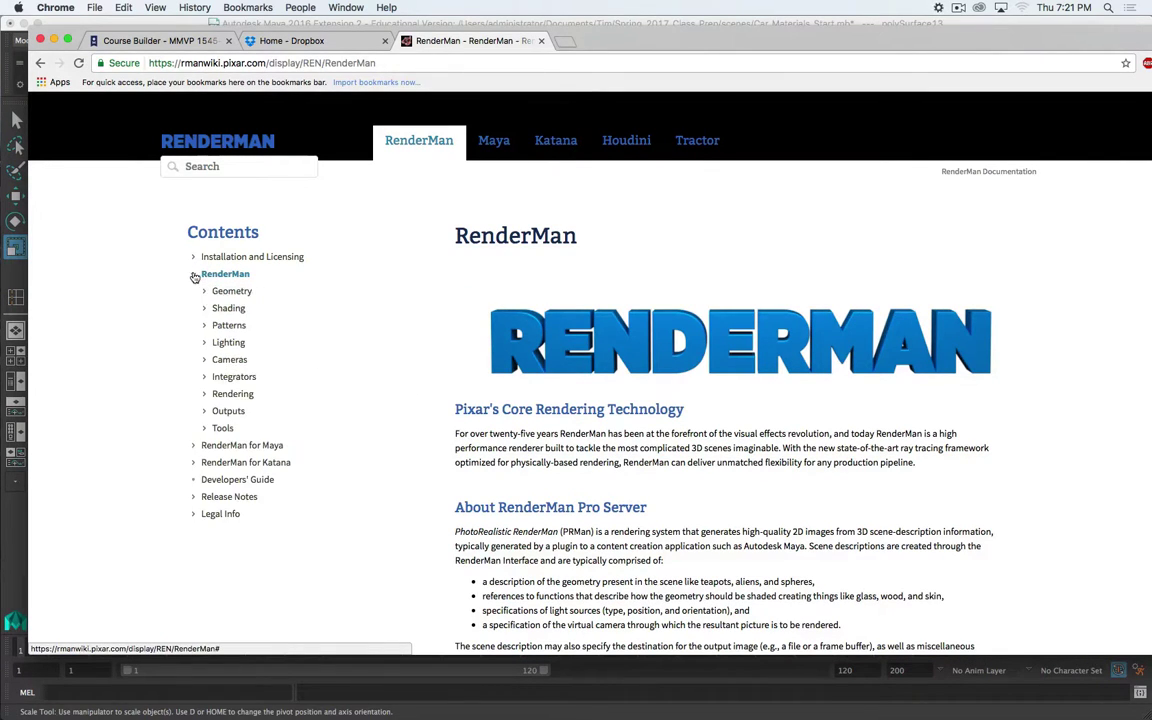
Browse the Integrators and Rendering topics in the RenderMan documentation contents and open the Interactive Rendering page
{"action": "left_click", "coordinate": [204, 376]}
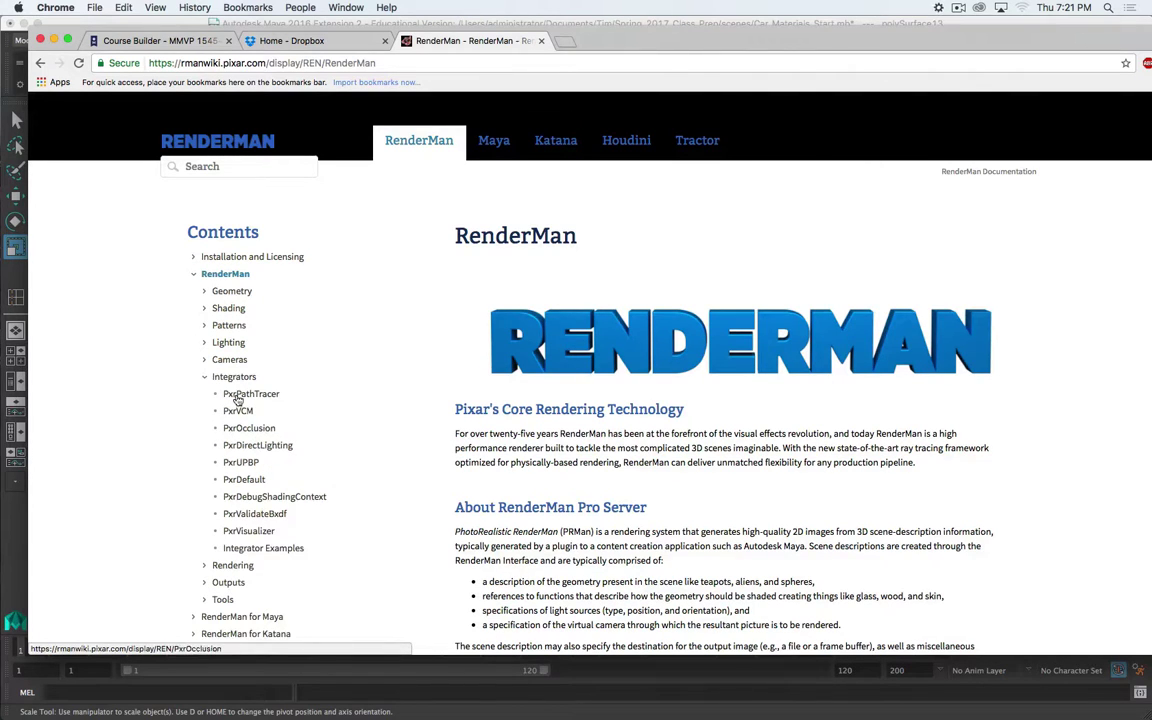
{"action": "left_click", "coordinate": [205, 377]}
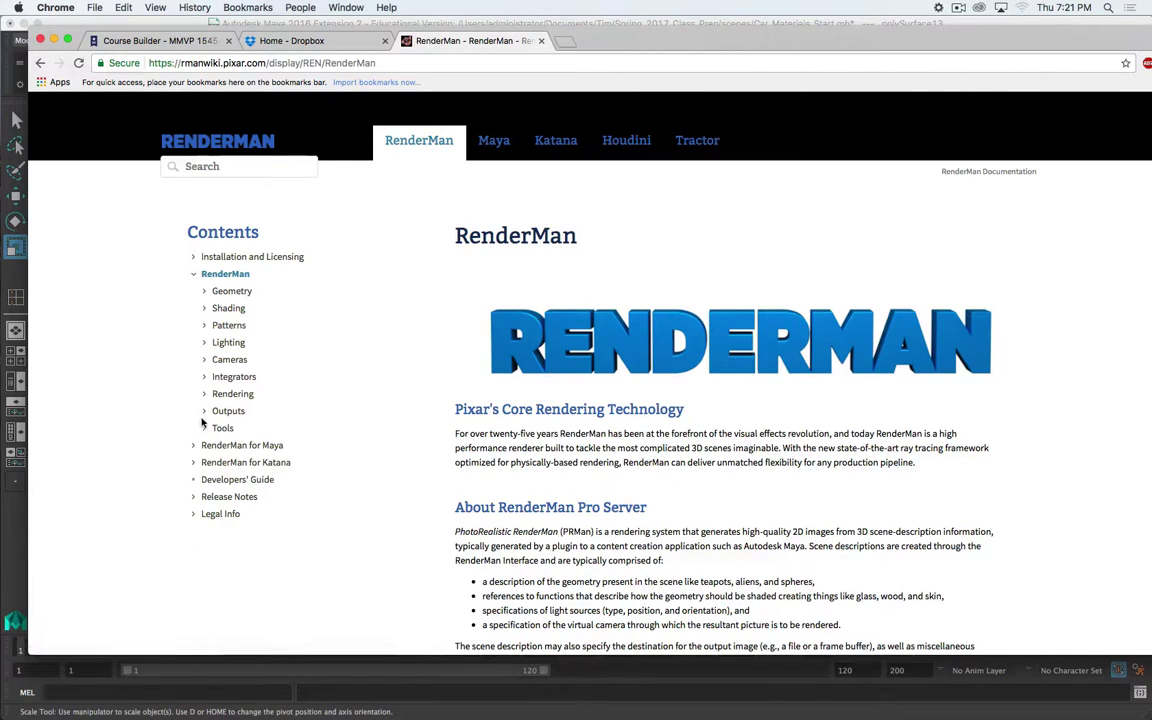
{"action": "left_click", "coordinate": [206, 396]}
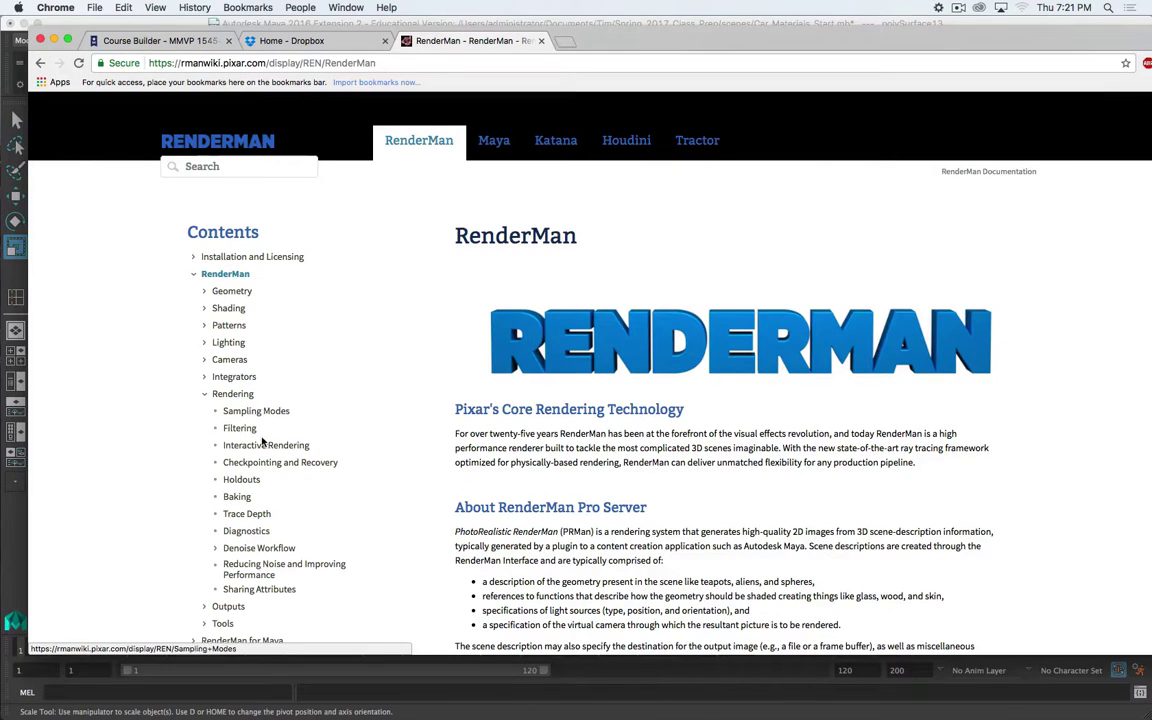
{"action": "left_click", "coordinate": [265, 445]}
{"action": "scroll", "coordinate": [640, 470], "scroll_direction": "down", "scroll_amount": 5}
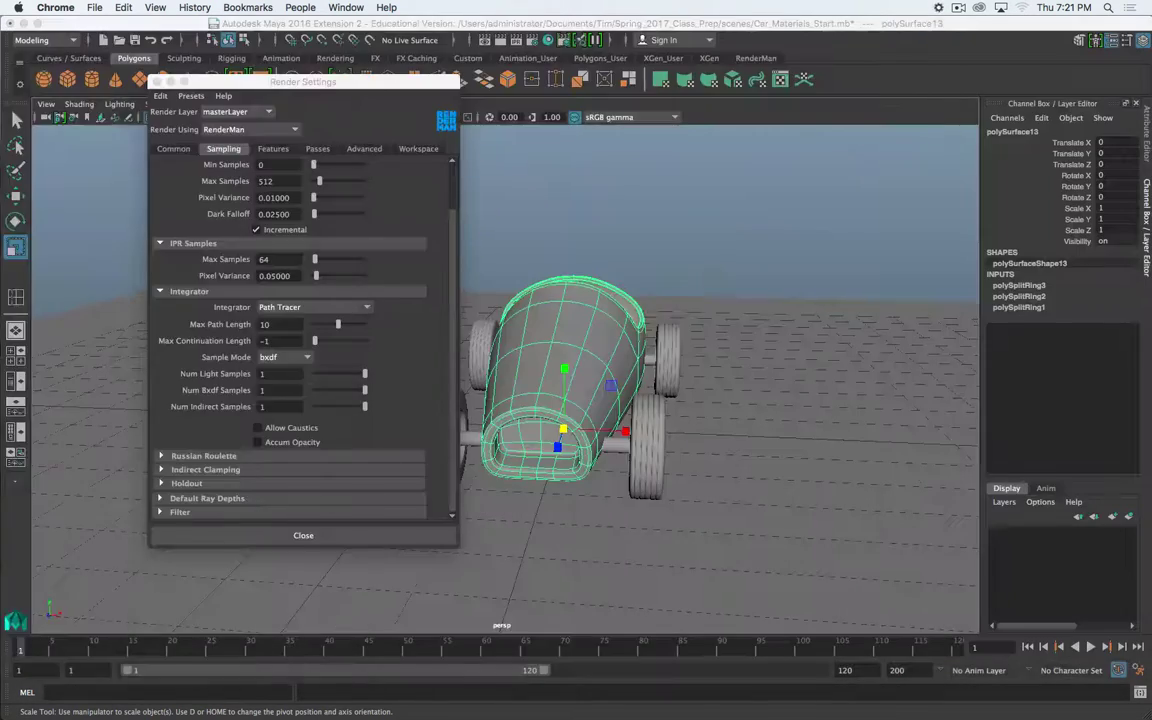
Switch back to Maya, move the Render Settings window aside and examine the Features and Passes settings
{"action": "key", "text": "super+m"}
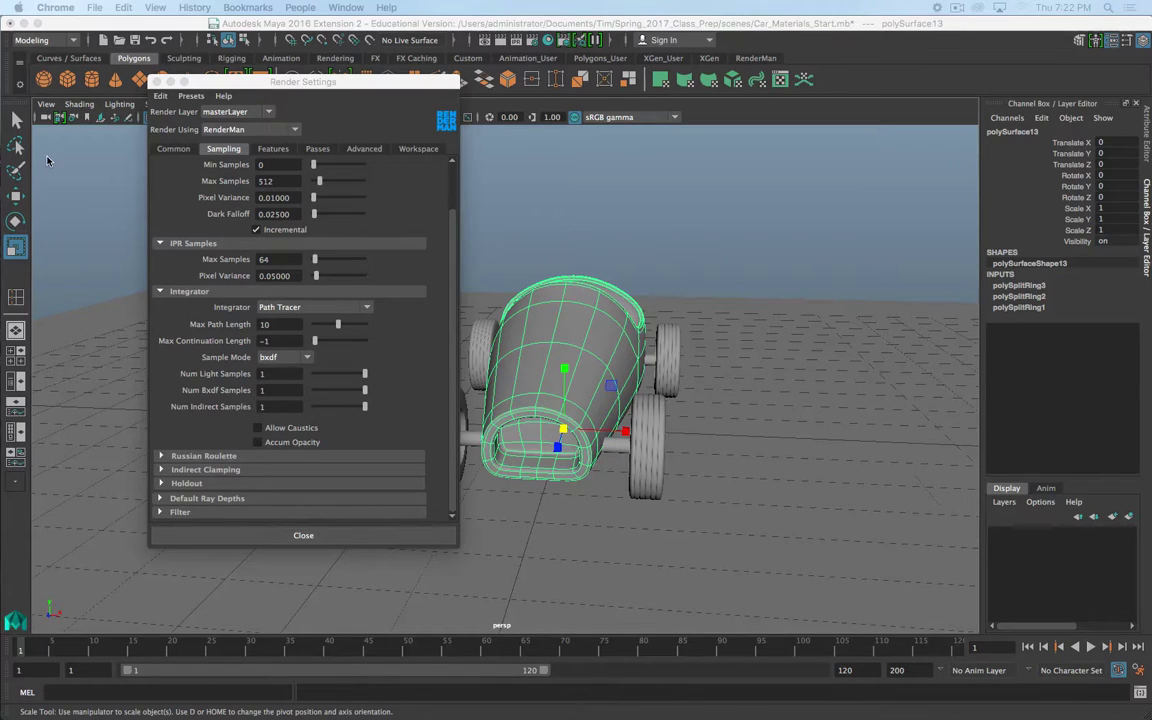
{"action": "left_click_drag", "start_coordinate": [320, 82], "coordinate": [790, 123]}
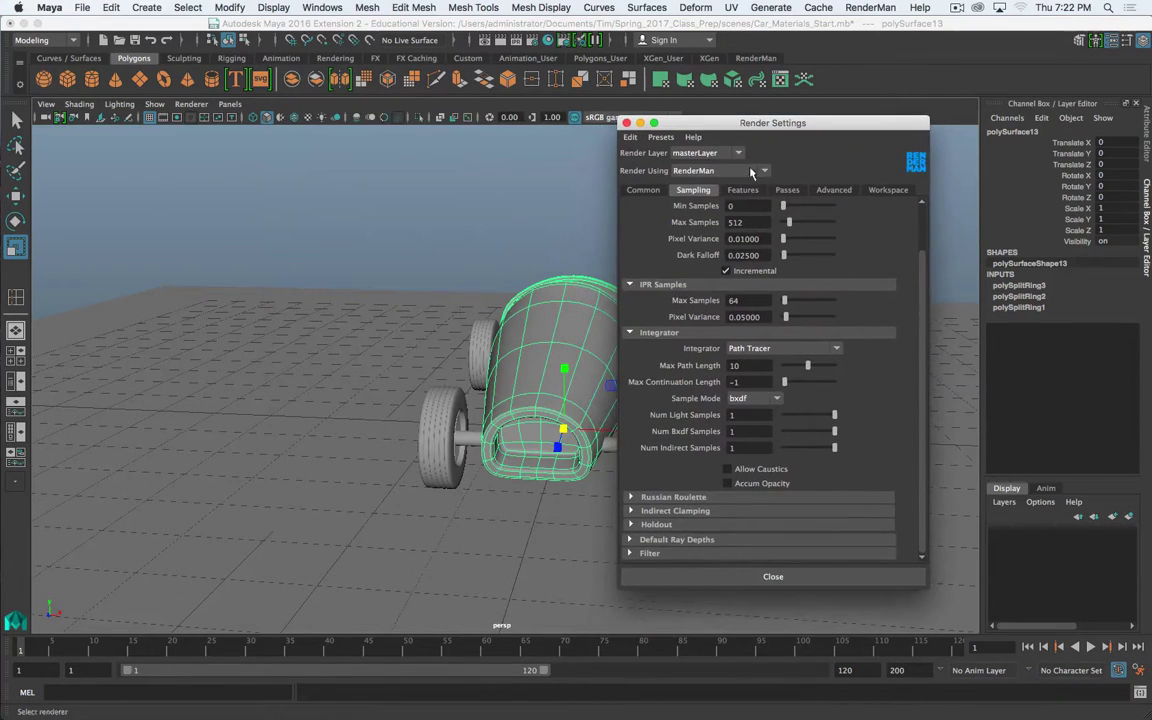
{"action": "left_click", "coordinate": [740, 189]}
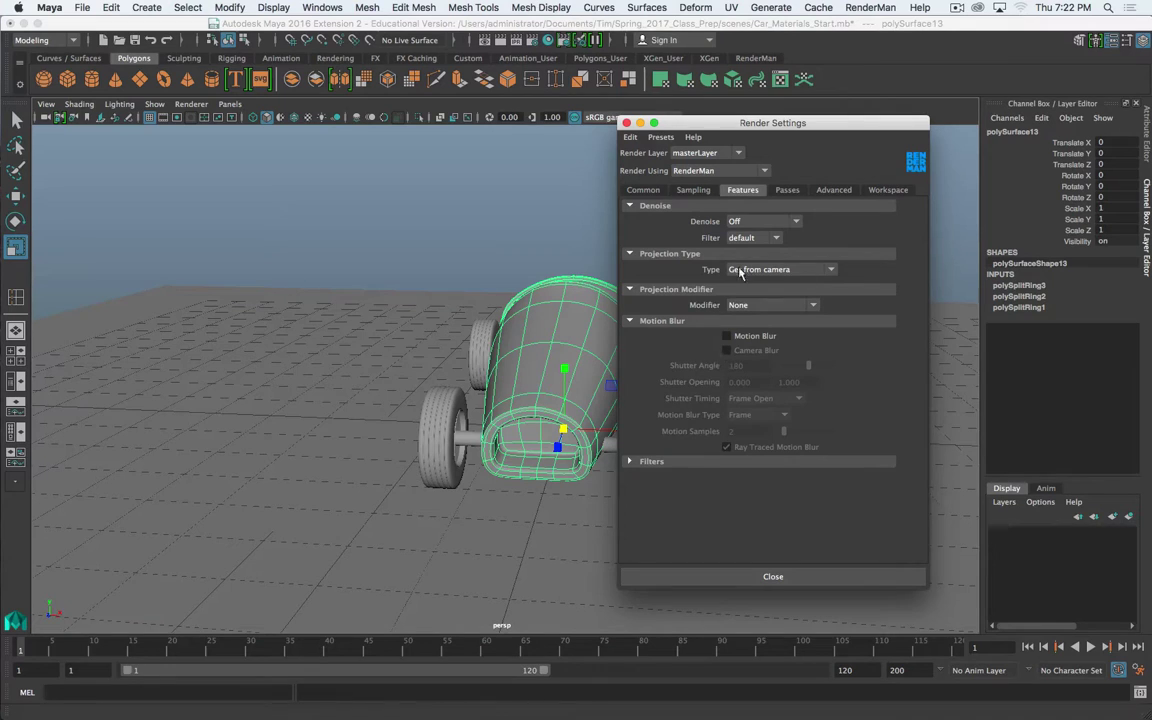
{"action": "left_click", "coordinate": [787, 191]}
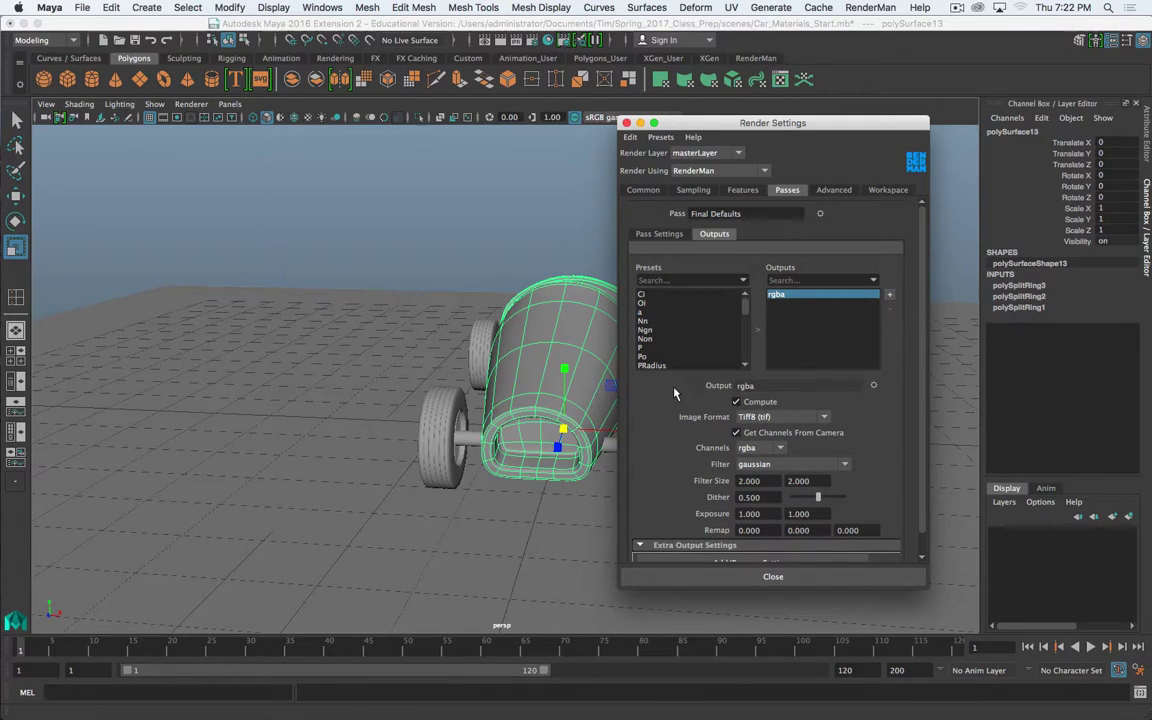
Examine the Advanced render settings from Render Options to Compatibility, and view the Workspace settings
{"action": "left_click", "coordinate": [834, 190]}
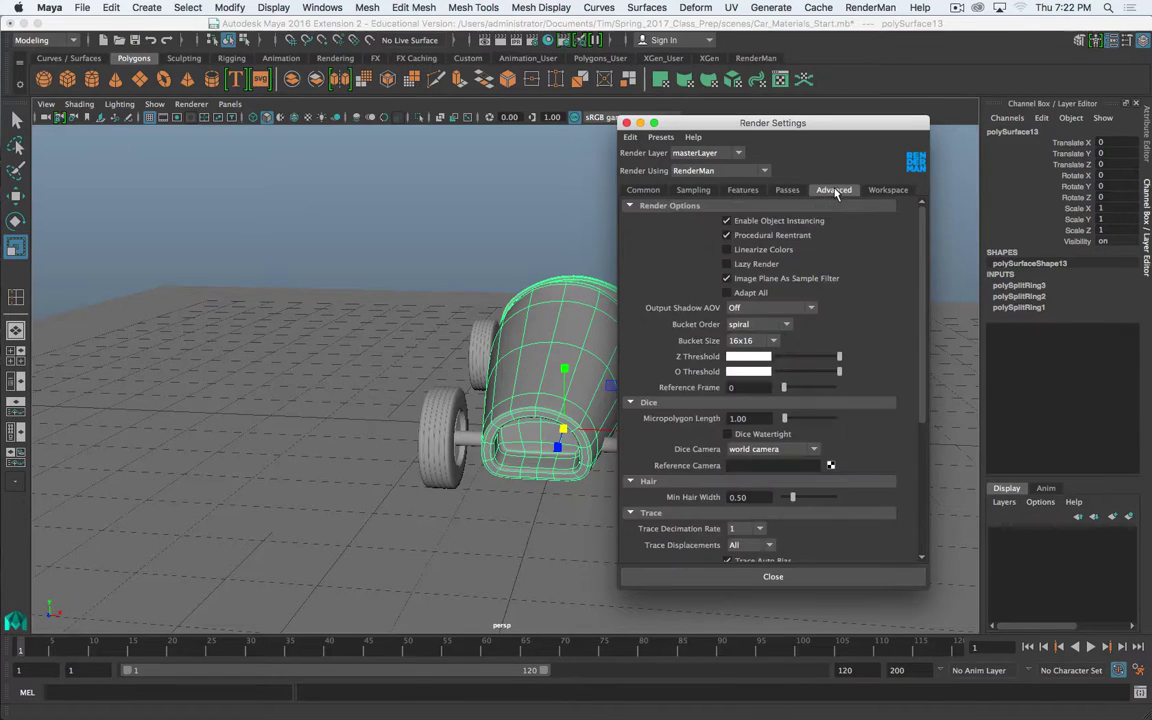
{"action": "scroll", "coordinate": [881, 290], "scroll_direction": "down", "scroll_amount": 2}
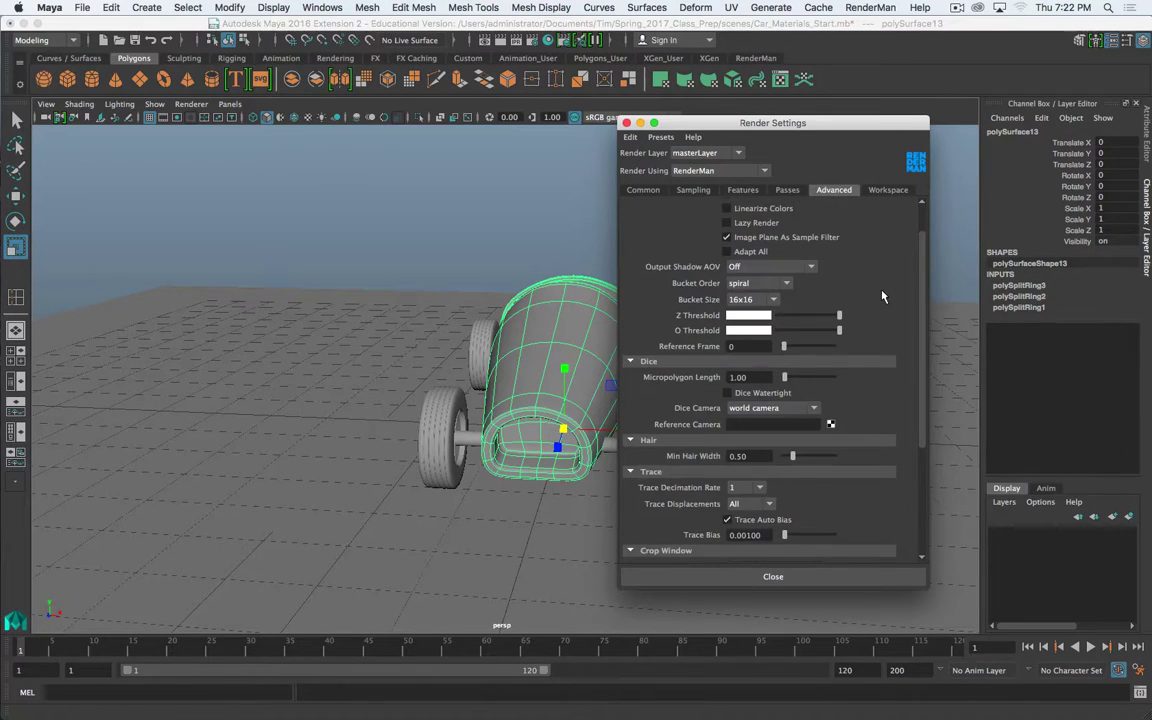
{"action": "scroll", "coordinate": [749, 289], "scroll_direction": "down", "scroll_amount": 8}
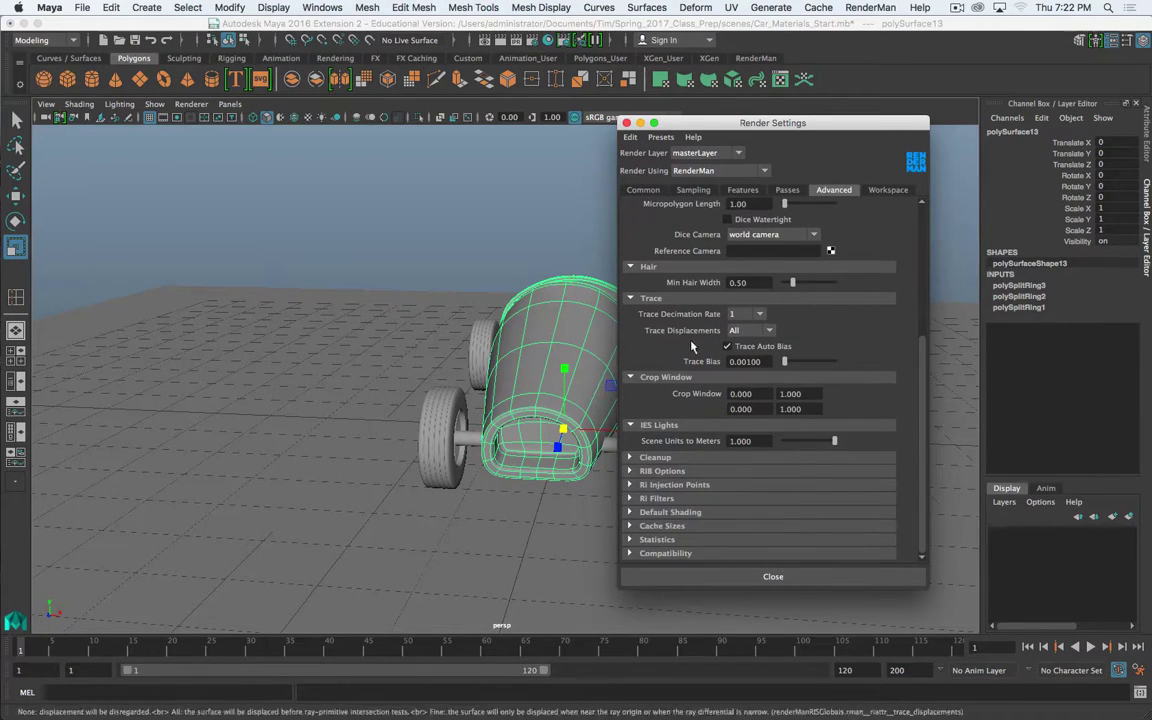
{"action": "scroll", "coordinate": [715, 463], "scroll_direction": "up", "scroll_amount": 4}
{"action": "scroll", "coordinate": [715, 463], "scroll_direction": "up", "scroll_amount": 6}
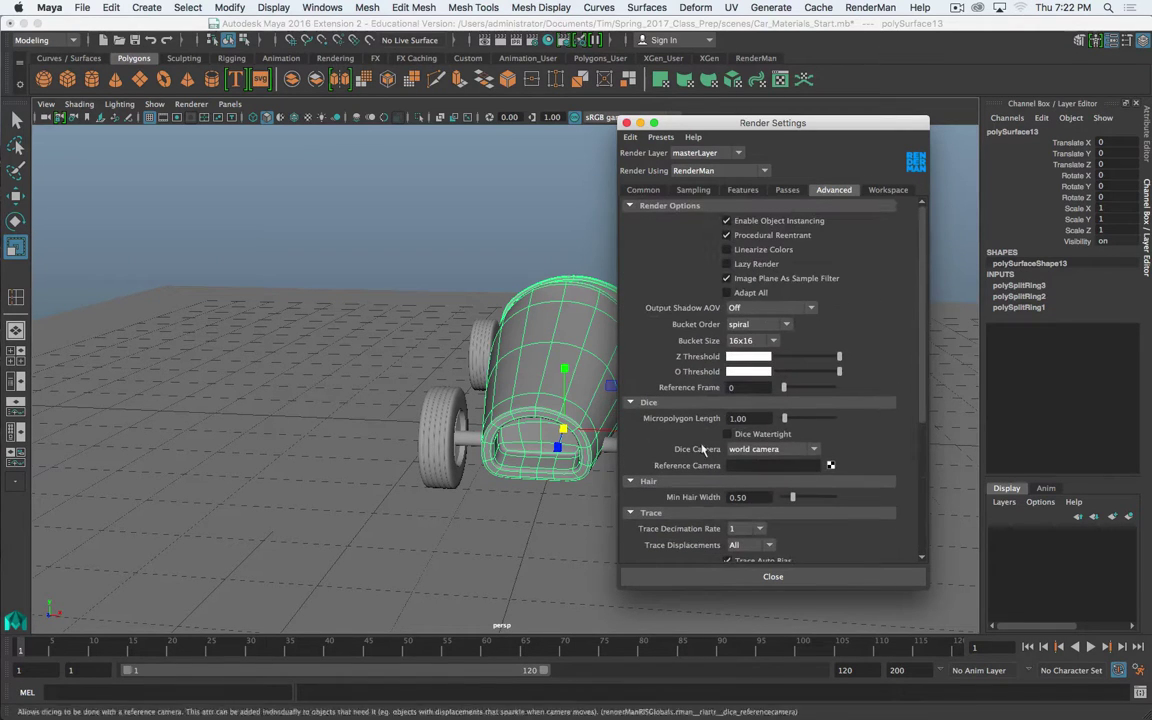
{"action": "left_click", "coordinate": [888, 190]}
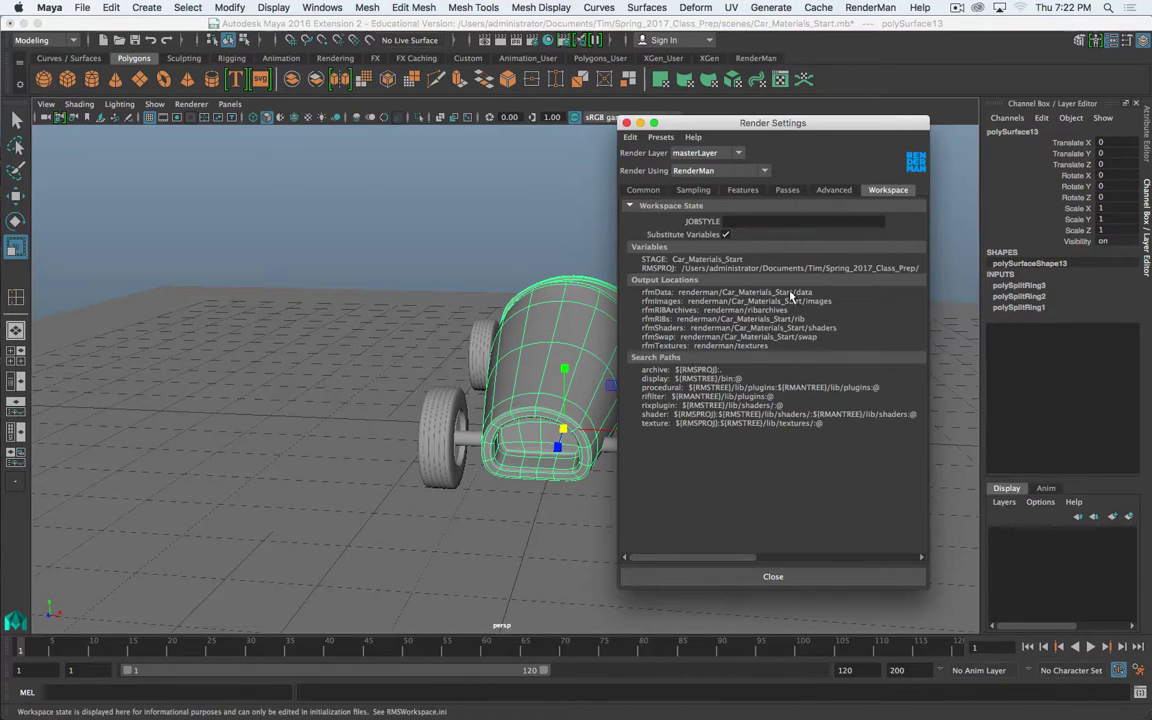
Compare the Common and Sampling render settings and close the Render Settings window
{"action": "left_click", "coordinate": [644, 190]}
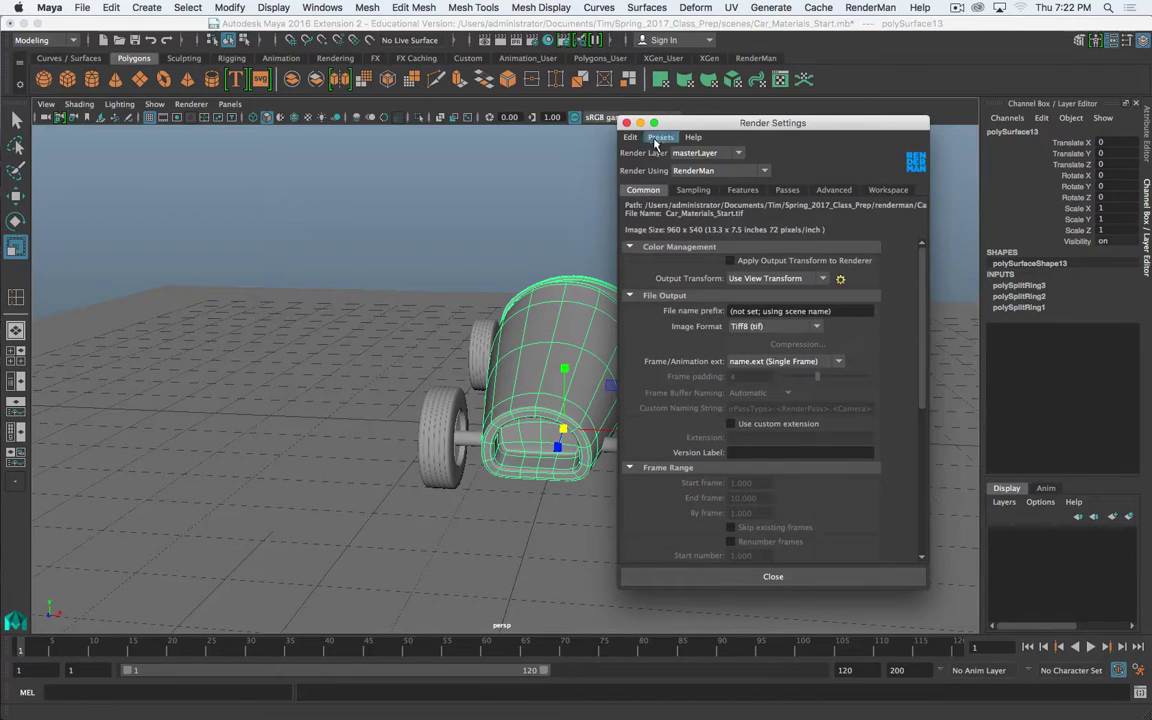
{"action": "left_click", "coordinate": [685, 191]}
{"action": "left_click", "coordinate": [651, 193]}
{"action": "left_click", "coordinate": [681, 191]}
{"action": "left_click", "coordinate": [655, 192]}
{"action": "left_click", "coordinate": [626, 123]}
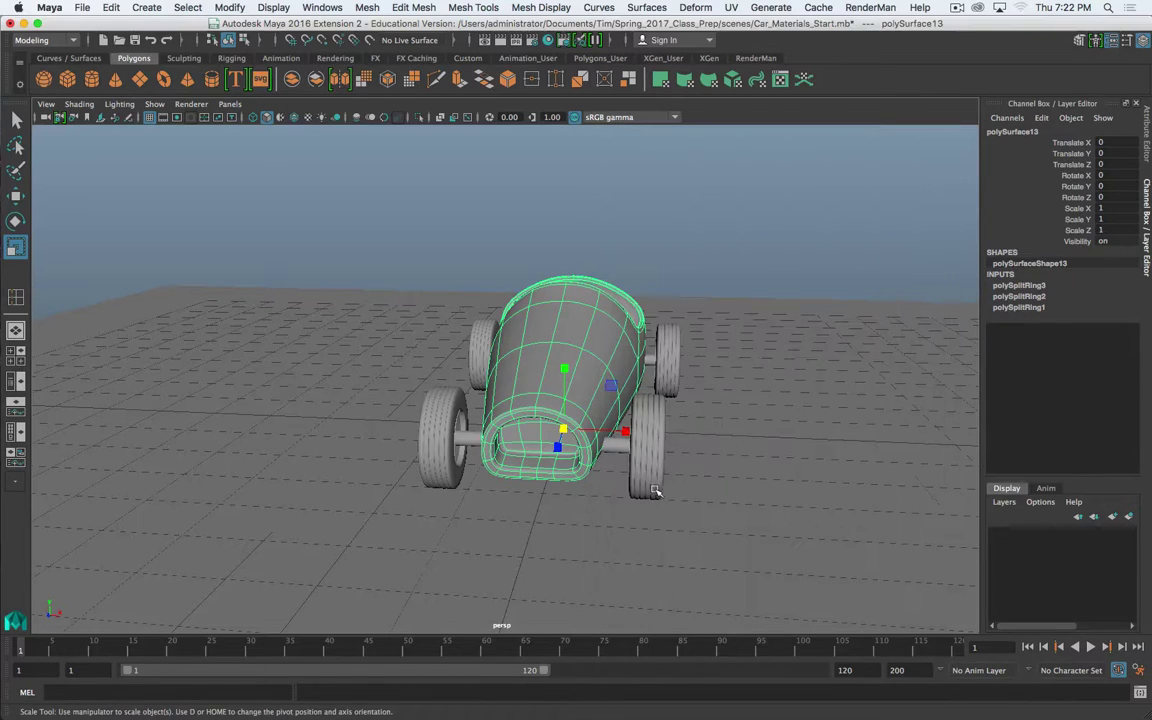
View the image in Maya's Render View and close it, and render the current car view with RenderMan
{"action": "left_click", "coordinate": [485, 42]}
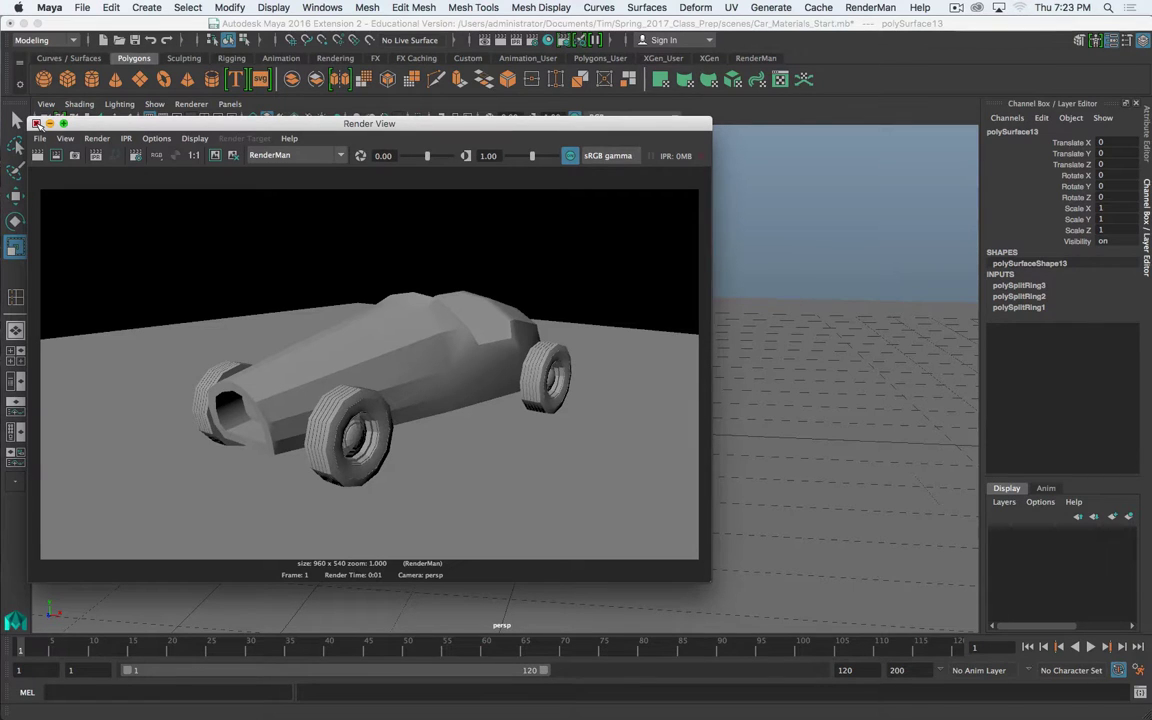
{"action": "left_click", "coordinate": [37, 122]}
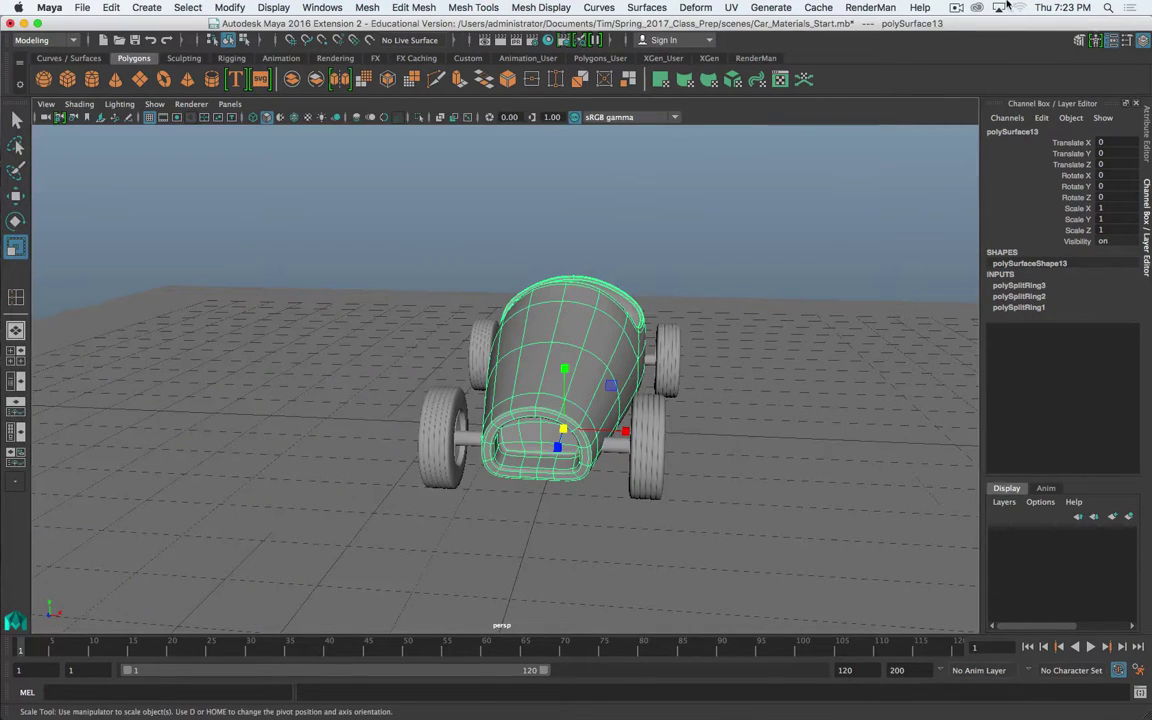
{"action": "left_click", "coordinate": [870, 8]}
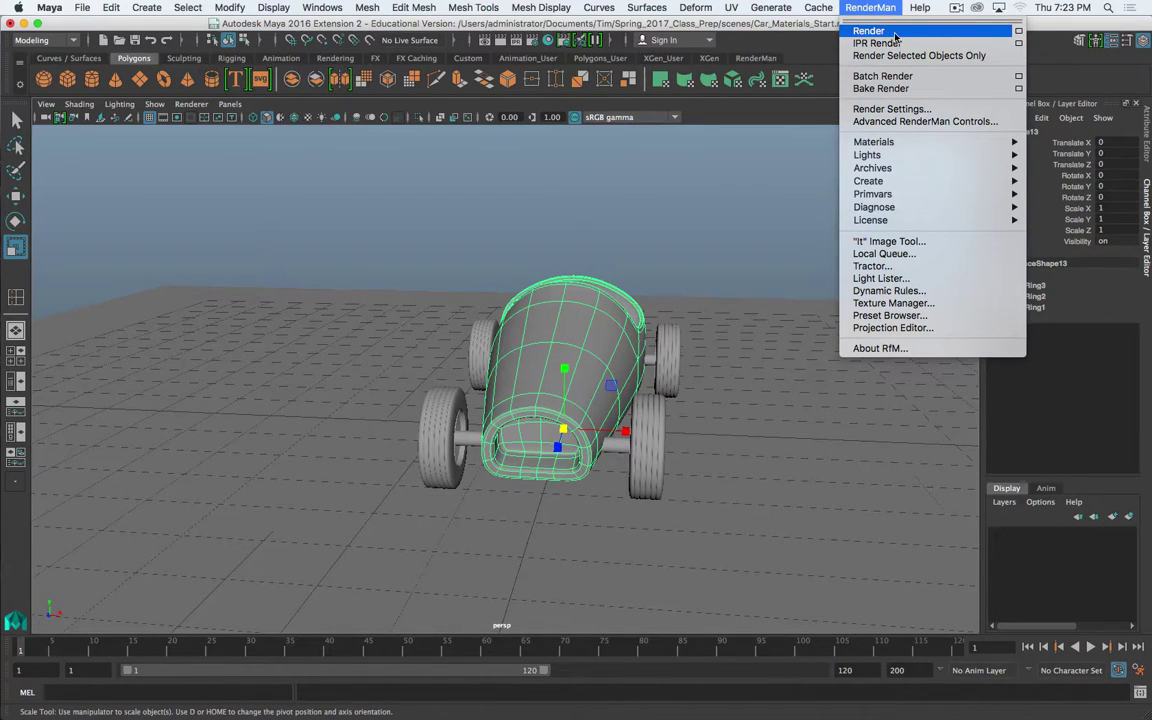
{"action": "left_click", "coordinate": [897, 36]}
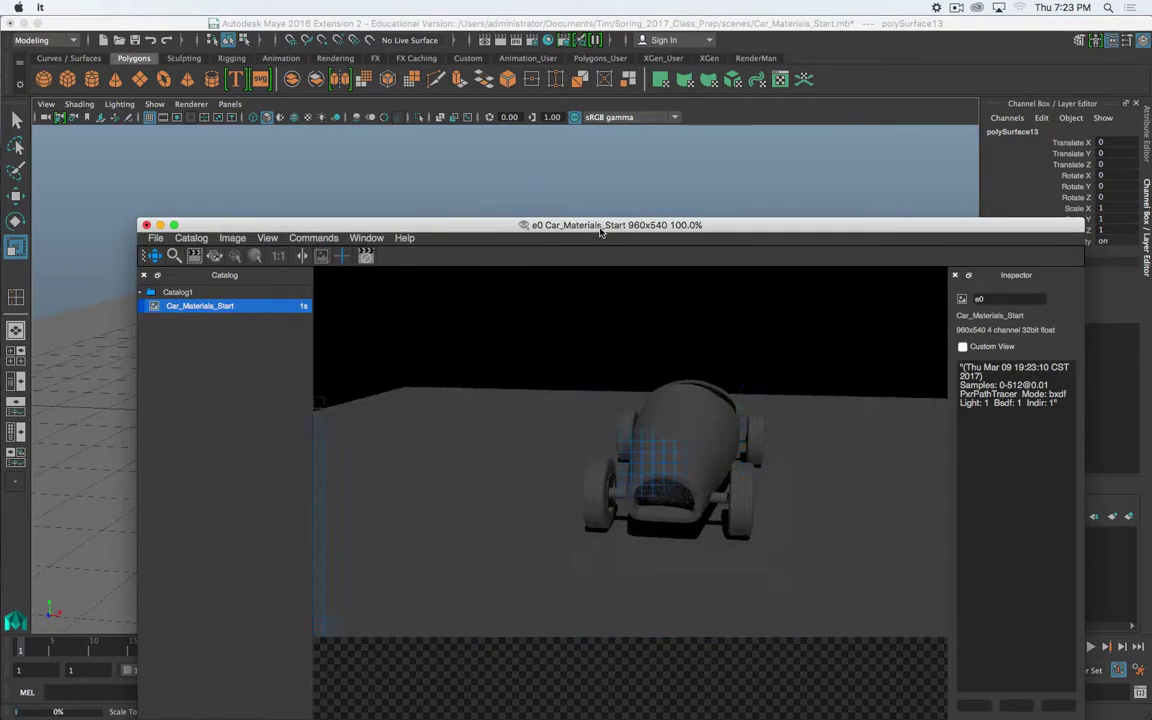
{"action": "left_click_drag", "start_coordinate": [600, 226], "coordinate": [587, 107]}
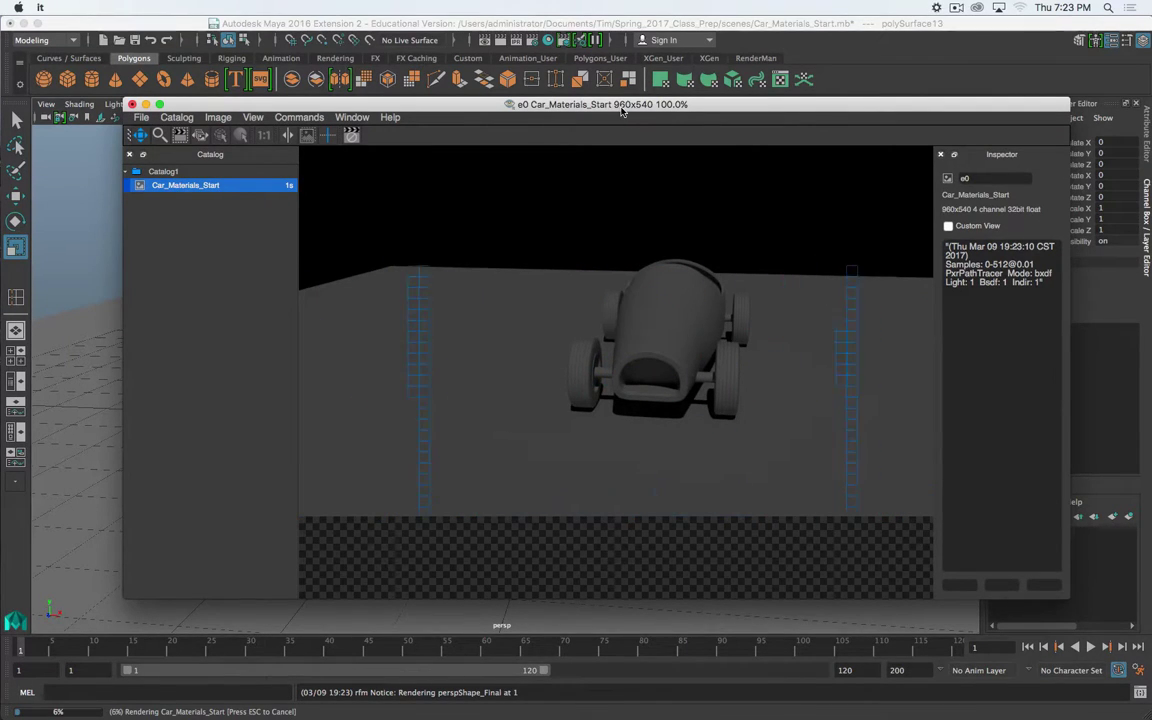
{"action": "left_click_drag", "start_coordinate": [622, 109], "coordinate": [610, 92]}
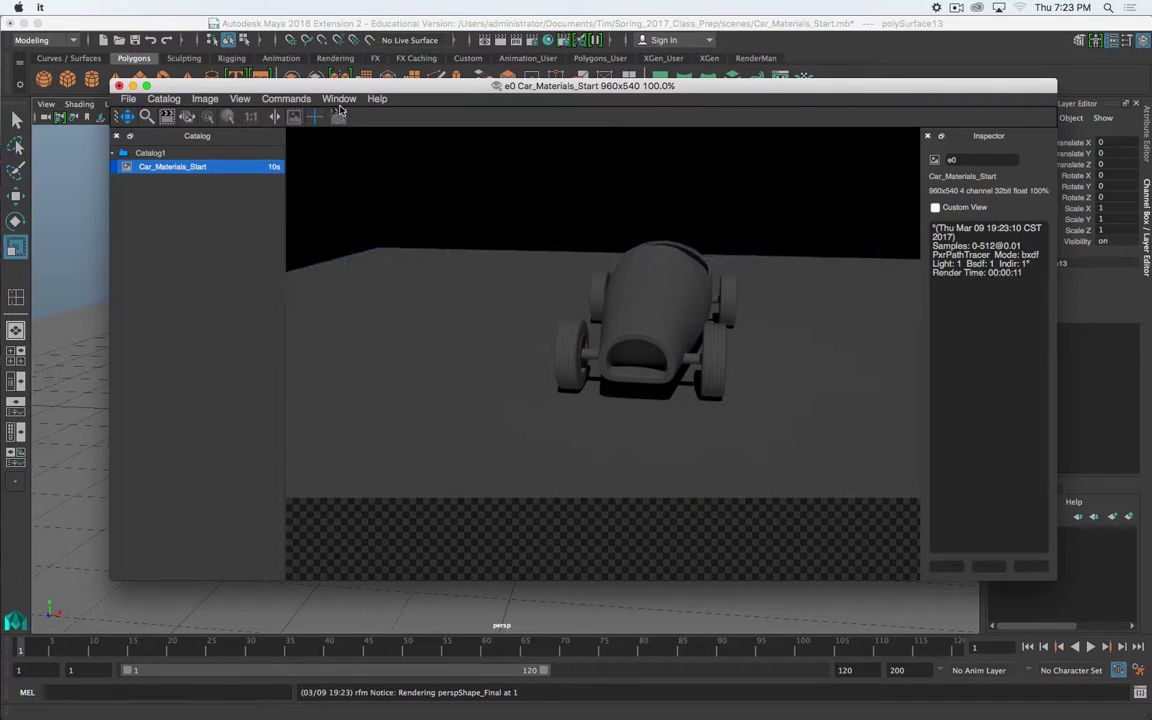
Review the render viewer's window options, move the viewer clear of the car to orbit the scene, and close it
{"action": "left_click", "coordinate": [339, 99]}
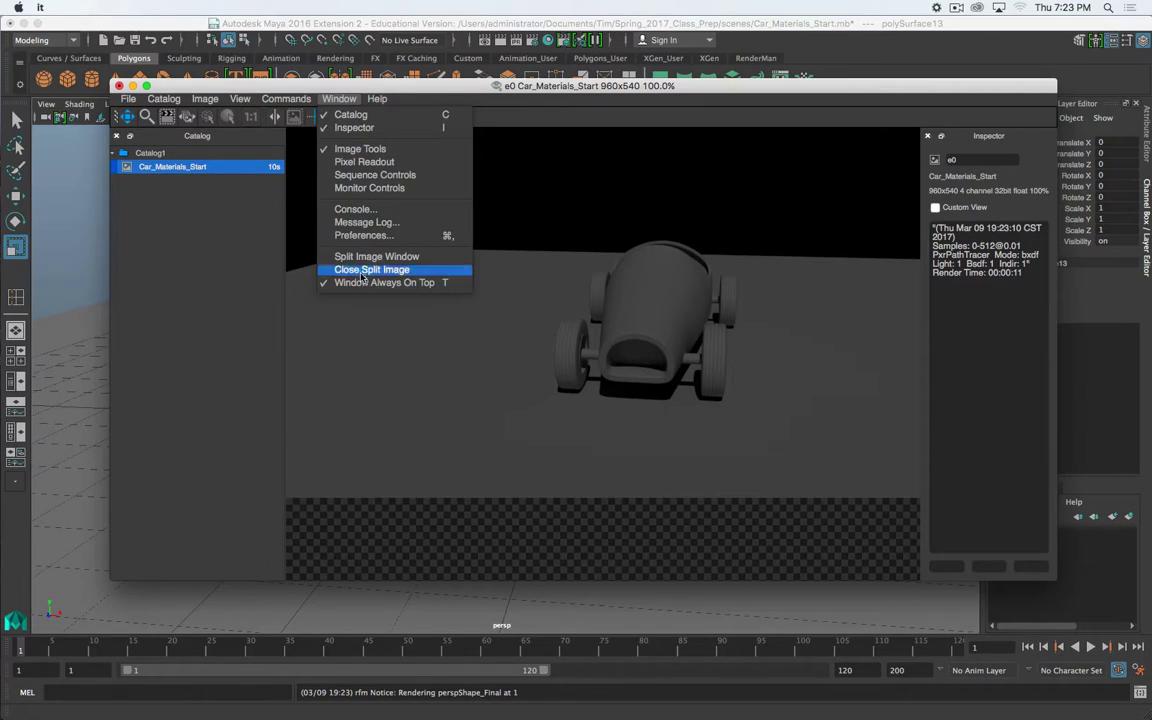
{"action": "left_click", "coordinate": [283, 90]}
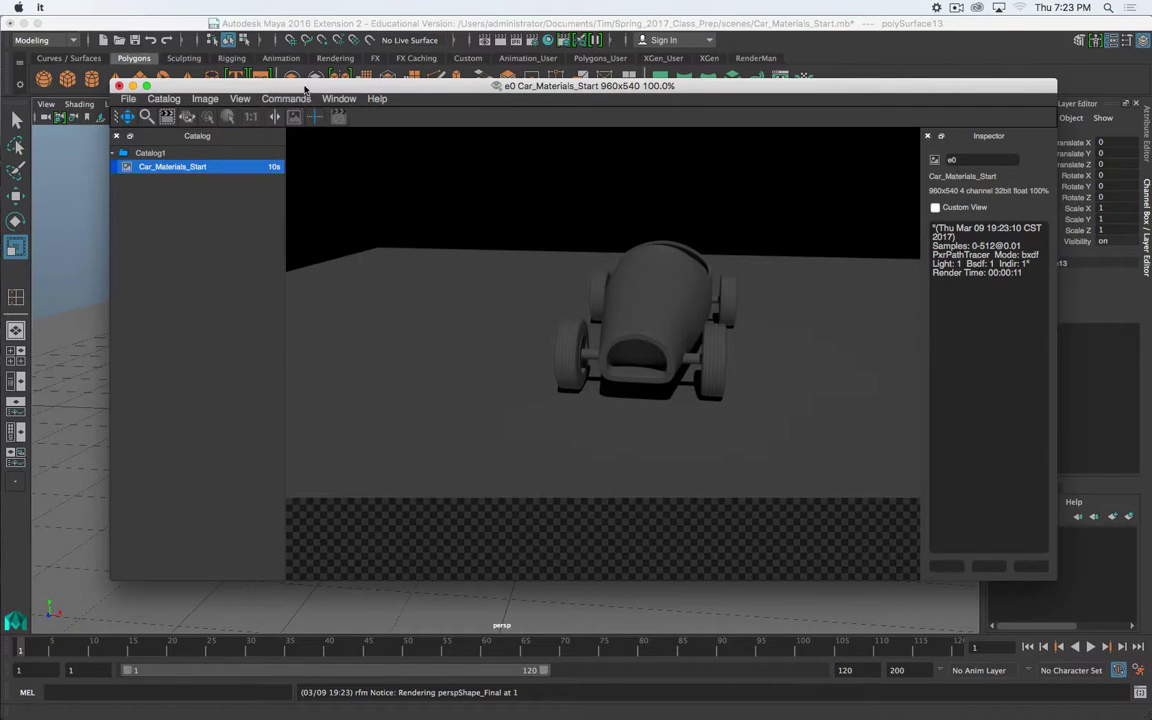
{"action": "left_click_drag", "start_coordinate": [259, 84], "coordinate": [230, 409]}
{"action": "left_click", "coordinate": [453, 255]}
{"action": "mouse_move", "coordinate": [453, 255]}
{"action": "left_mouse_down", "text": "alt"}
{"action": "mouse_move", "coordinate": [527, 280]}
{"action": "mouse_move", "coordinate": [517, 283]}
{"action": "mouse_move", "coordinate": [535, 300]}
{"action": "mouse_move", "coordinate": [540, 338]}
{"action": "mouse_move", "coordinate": [537, 218]}
{"action": "mouse_move", "coordinate": [570, 255]}
{"action": "mouse_move", "coordinate": [613, 262]}
{"action": "mouse_move", "coordinate": [466, 262]}
{"action": "left_mouse_up", "text": "alt"}
{"action": "left_click", "coordinate": [527, 239]}
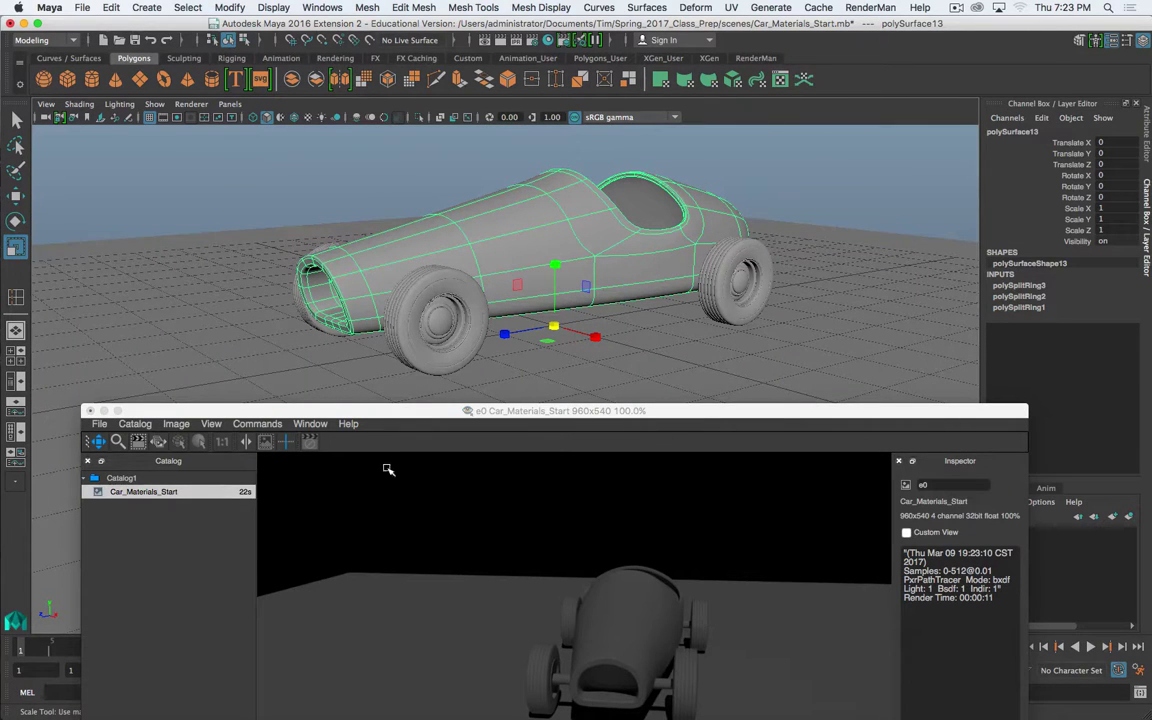
{"action": "left_click", "coordinate": [90, 410]}
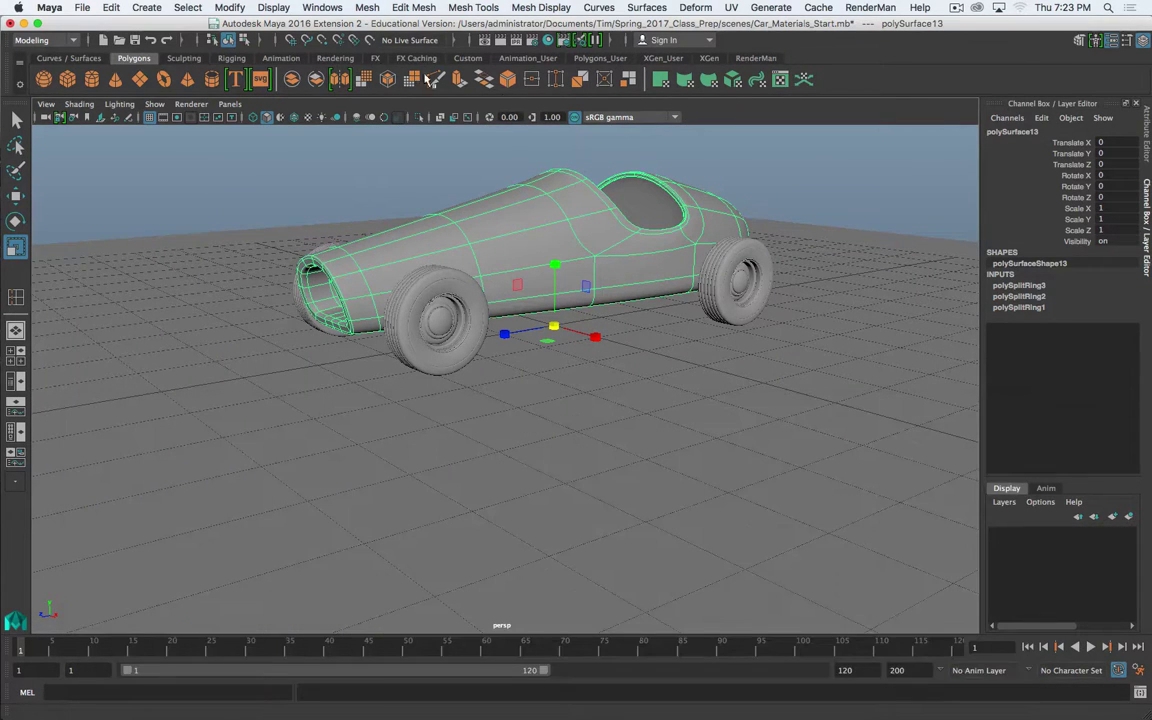
Start a RenderMan IPR render of the car and quit the modified viewer session without saving
{"action": "left_click", "coordinate": [756, 58]}
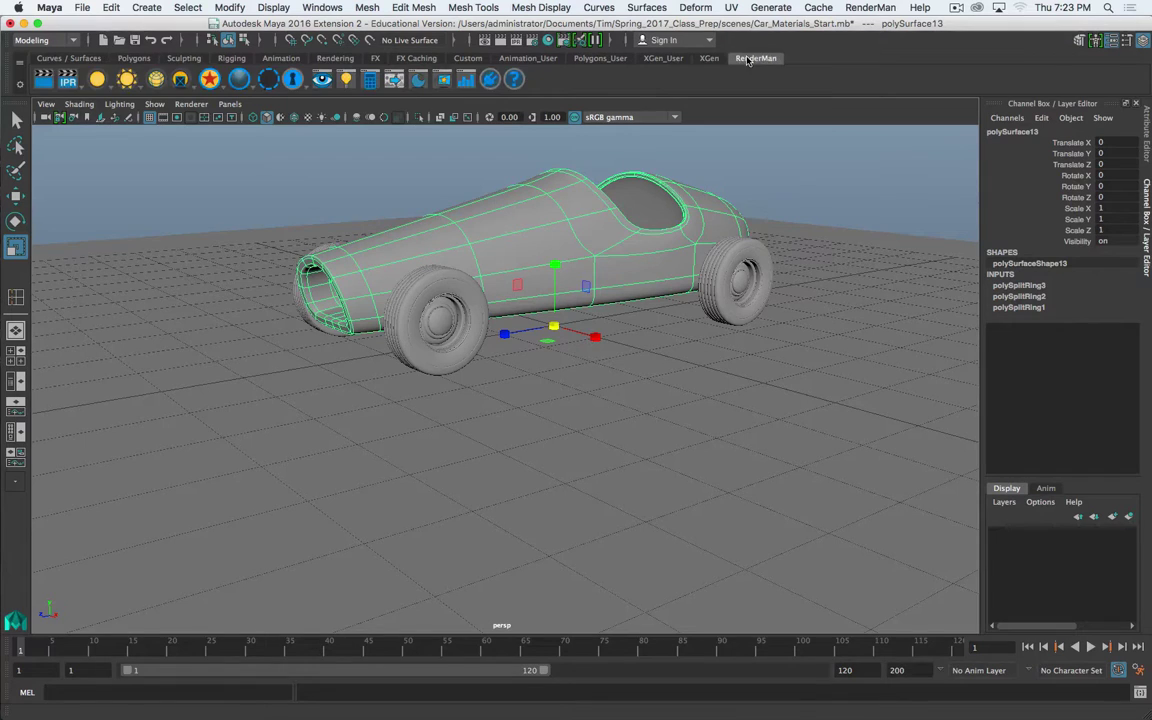
{"action": "left_click", "coordinate": [68, 82]}
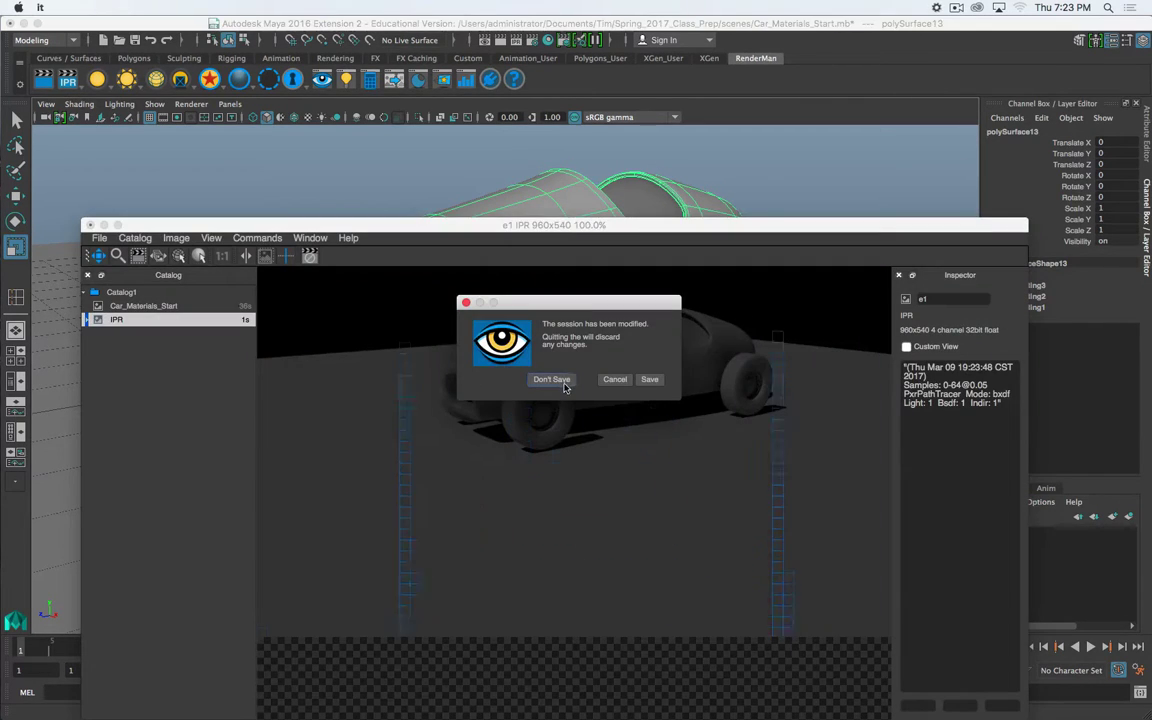
{"action": "left_click", "coordinate": [552, 379]}
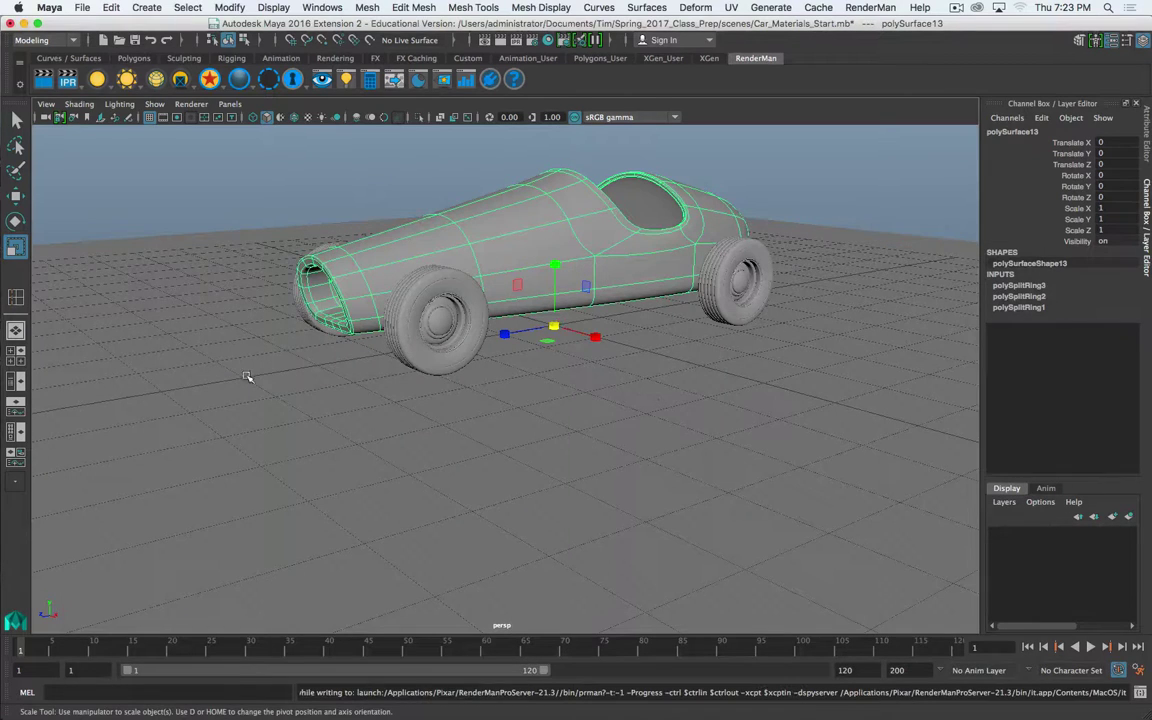
Start a new RenderMan IPR render and test its live update by orbiting the car in the perspective view
{"action": "left_click", "coordinate": [67, 82]}
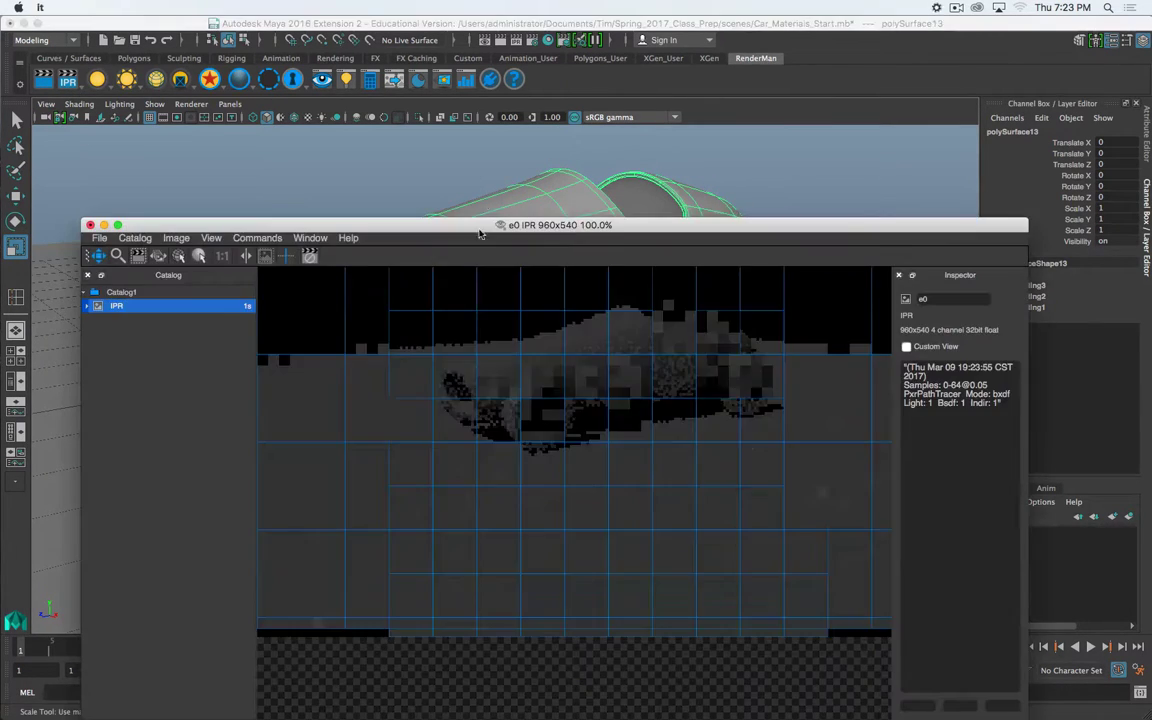
{"action": "left_click_drag", "start_coordinate": [459, 231], "coordinate": [490, 393]}
{"action": "left_click_drag", "start_coordinate": [540, 300], "coordinate": [440, 278], "text": "alt"}
{"action": "key", "text": "alt+super+Tab"}
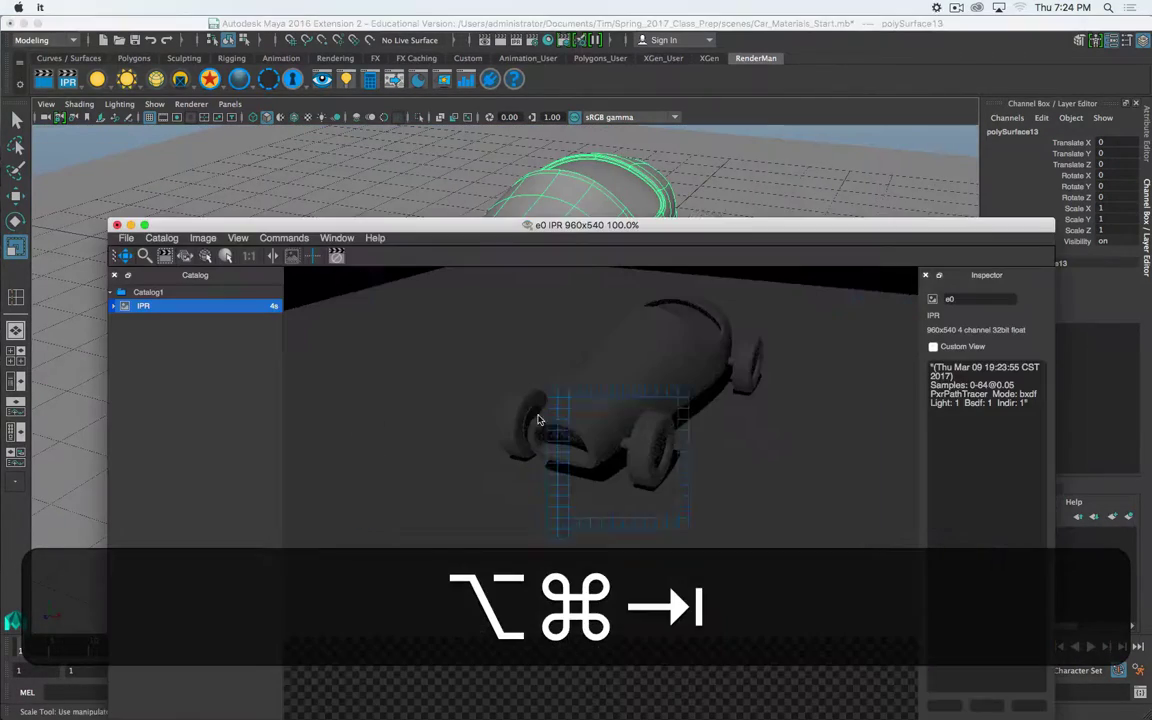
Review the window options of the IPR viewer and close the IPR session without saving
{"action": "left_click", "coordinate": [337, 241]}
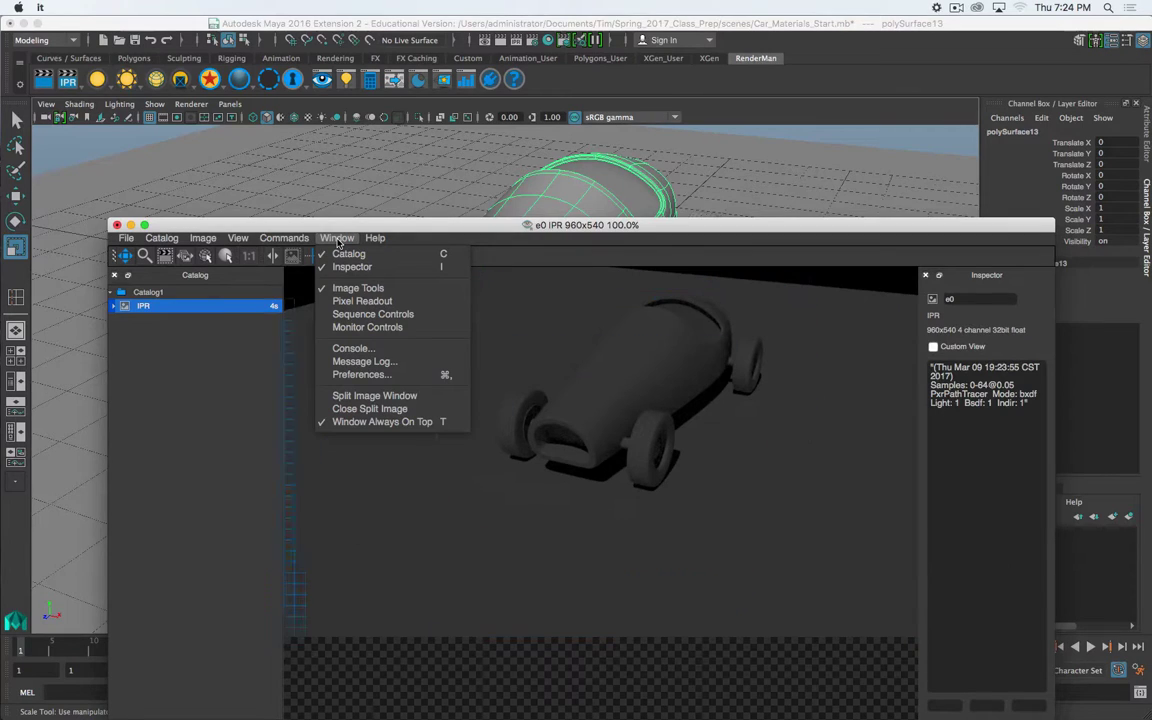
{"action": "left_click", "coordinate": [340, 238]}
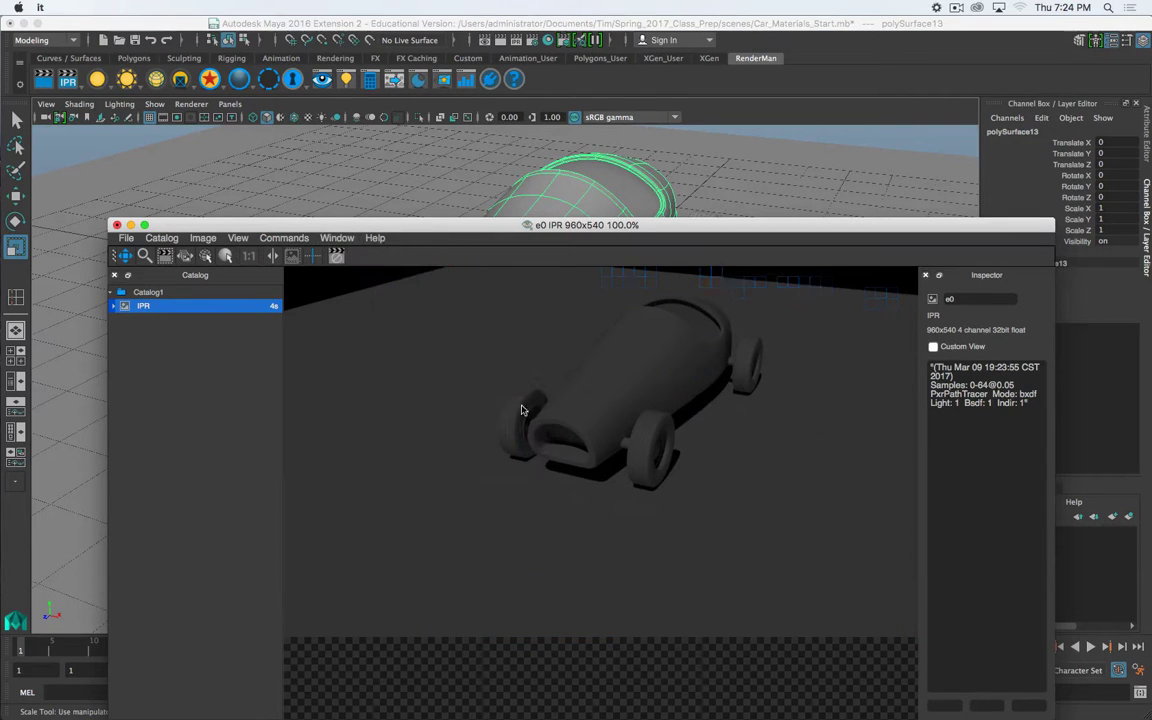
{"action": "left_click_drag", "start_coordinate": [640, 410], "coordinate": [591, 382], "text": "alt"}
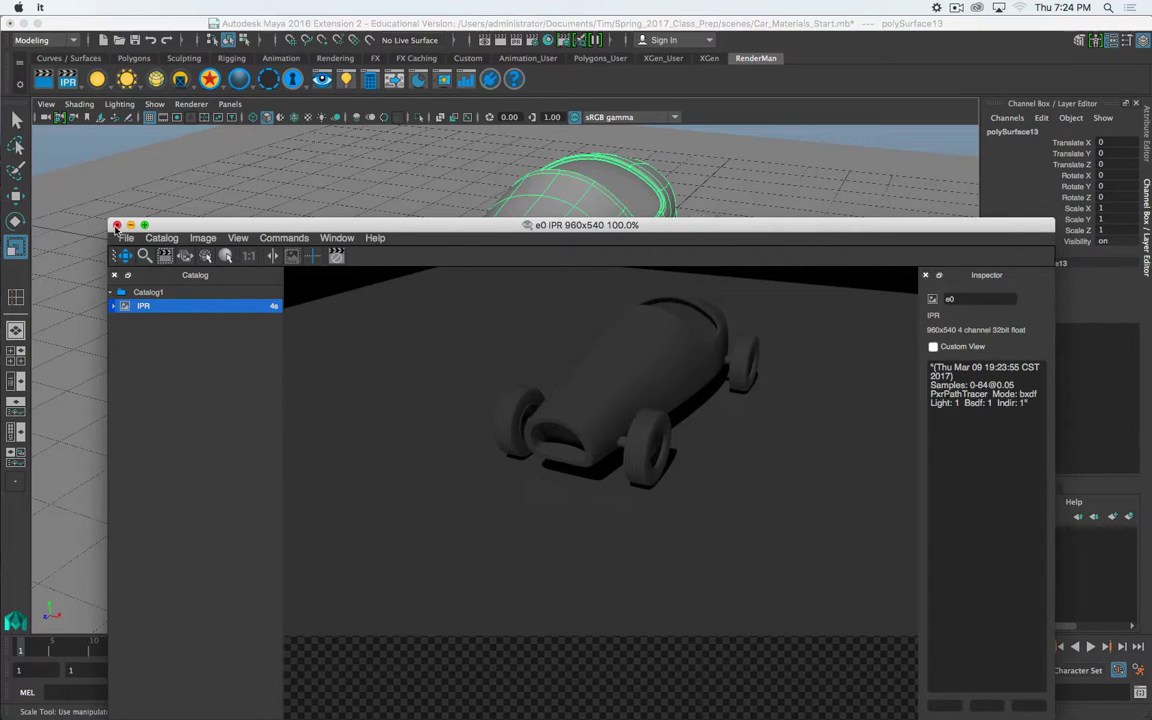
{"action": "left_click", "coordinate": [116, 227]}
{"action": "left_click", "coordinate": [550, 380]}
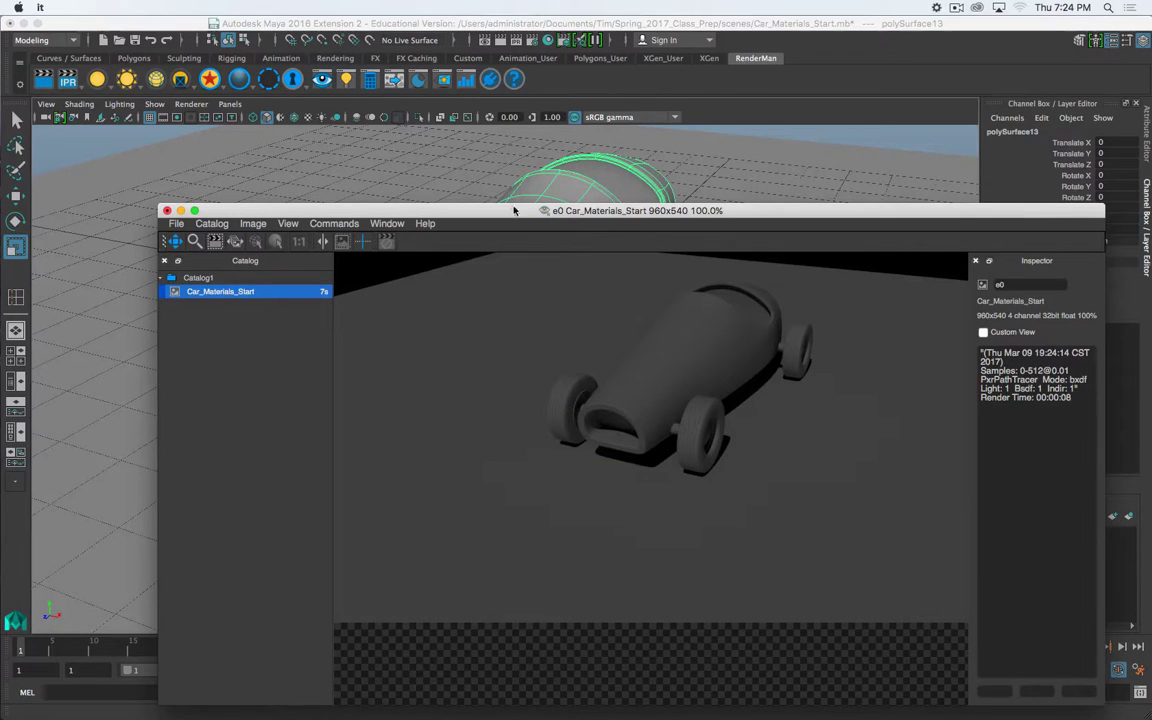
Move the finished render's viewer off the car and frame the car's front quarter up close in the perspective view
{"action": "left_click_drag", "start_coordinate": [514, 210], "coordinate": [512, 463]}
{"action": "left_click_drag", "start_coordinate": [637, 320], "coordinate": [540, 386], "text": "alt"}
{"action": "scroll", "coordinate": [598, 360], "scroll_direction": "up", "scroll_amount": 3}
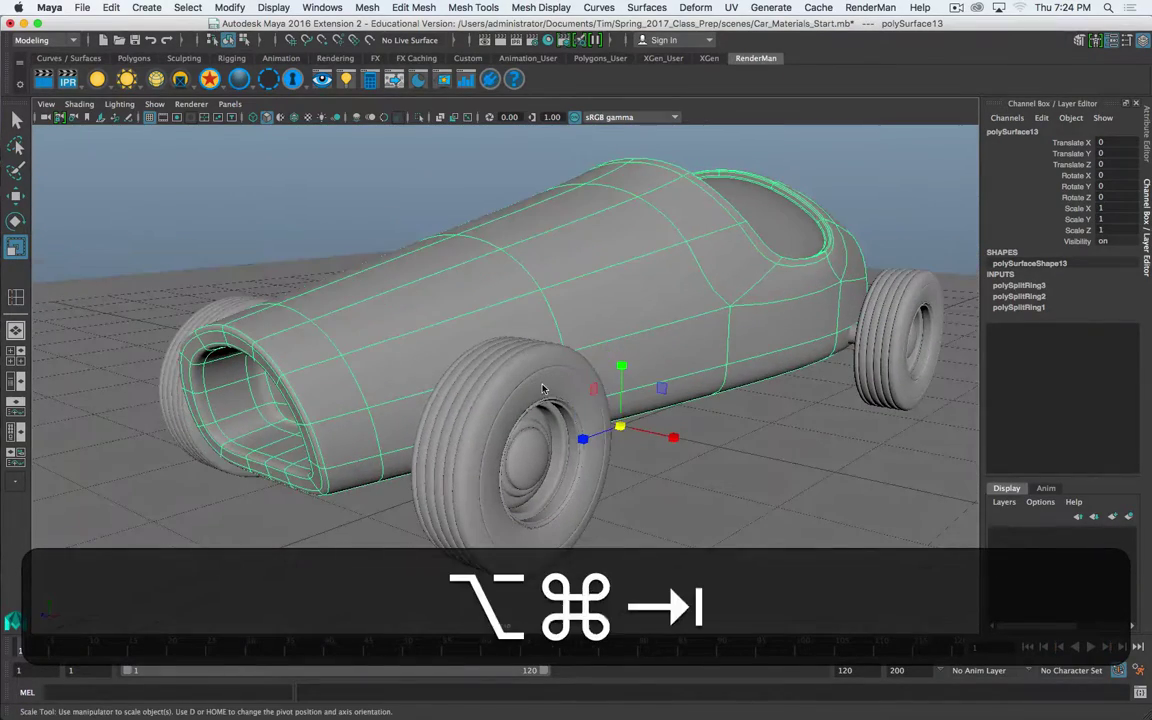
Switch to the it viewer, render the car again from the new camera angle, and compare both renders in the catalog
{"action": "key", "text": "super+Tab"}
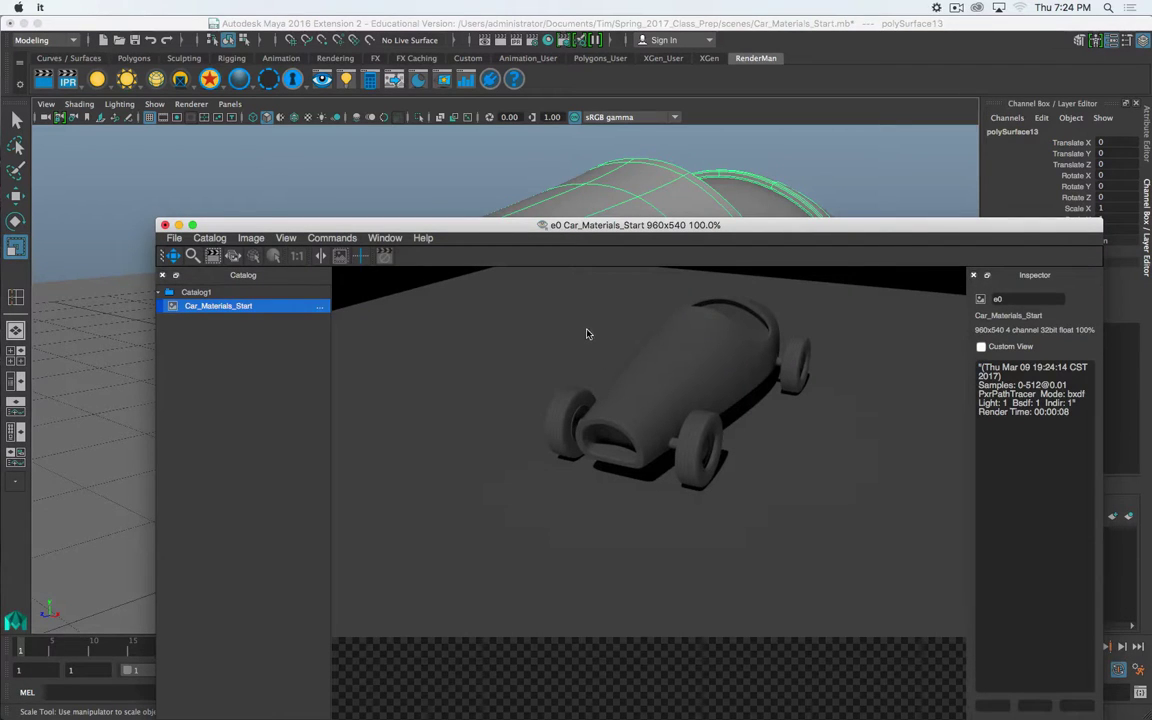
{"action": "key", "text": "r"}
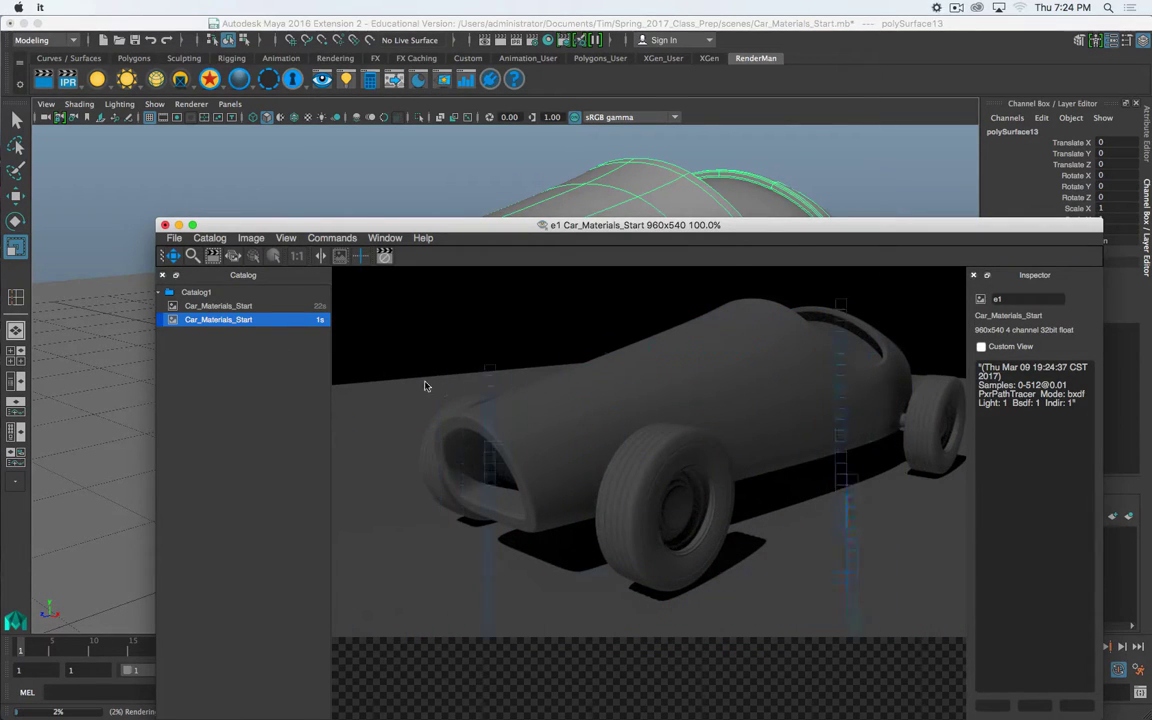
{"action": "key", "text": "Up"}
{"action": "left_click", "coordinate": [257, 320]}
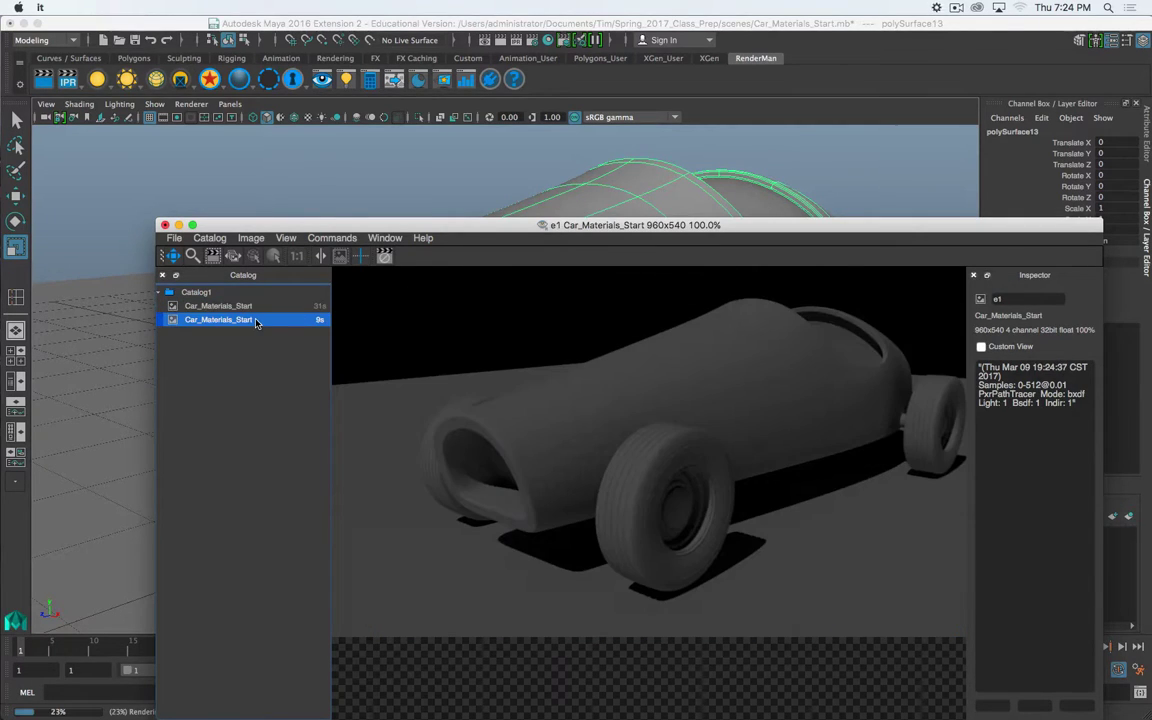
{"action": "key", "text": "Up"}
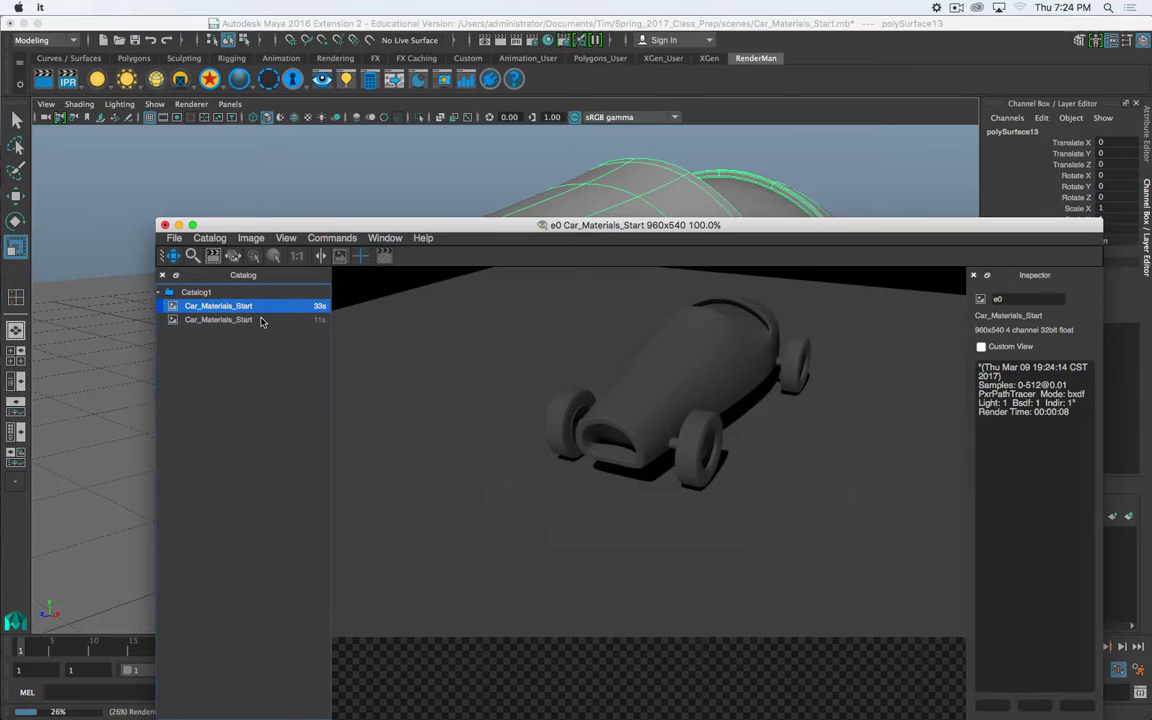
{"action": "key", "text": "Down"}
{"action": "key", "text": "Up"}
{"action": "key", "text": "Down"}
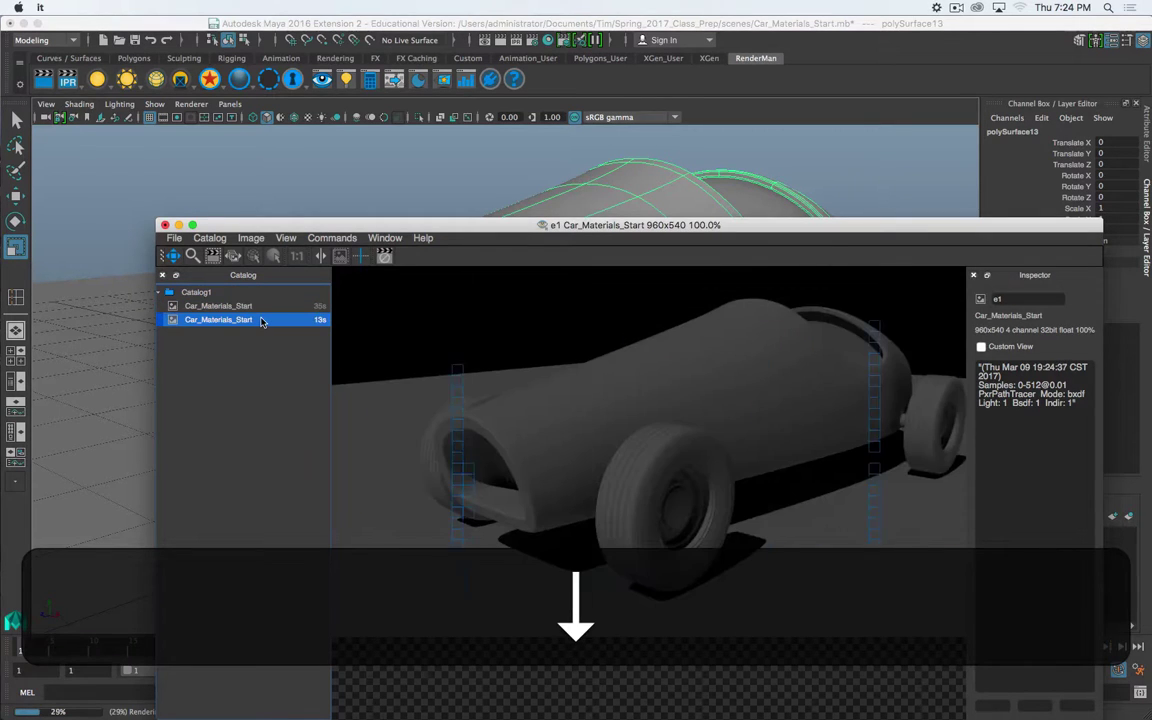
{"action": "key", "text": "Up"}
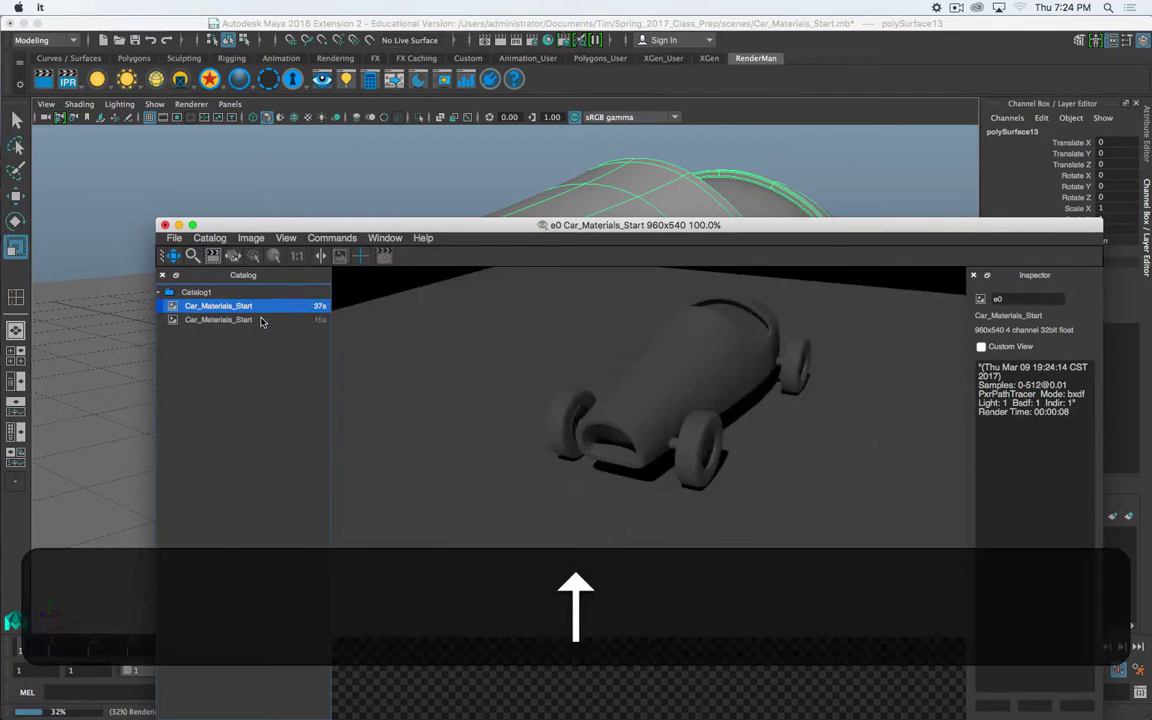
{"action": "key", "text": "Down"}
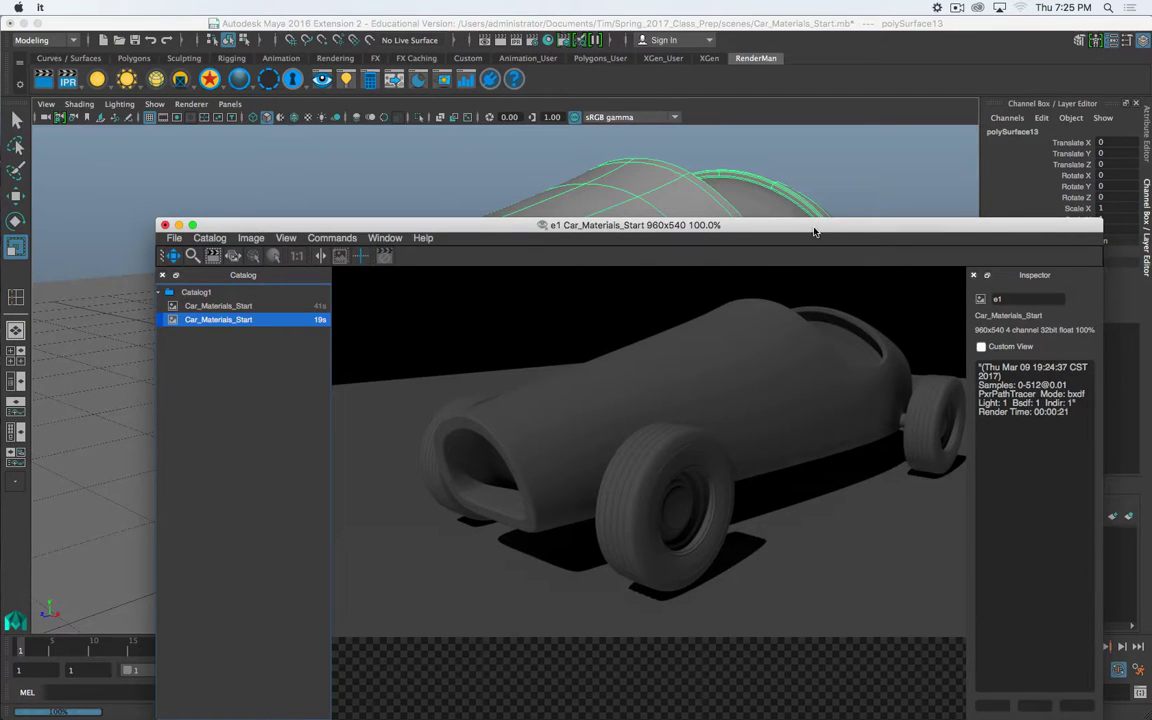
Reposition the it viewer window so that the whole window fits on screen
{"action": "left_click_drag", "start_coordinate": [814, 231], "coordinate": [680, 221]}
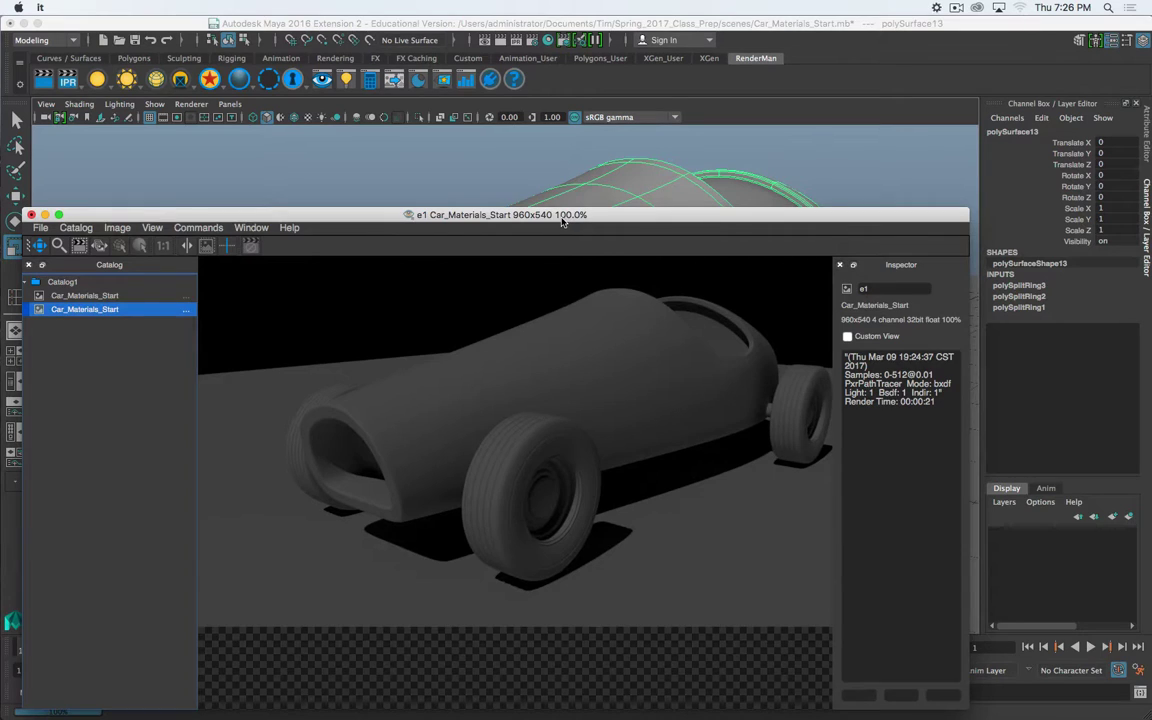
{"action": "left_click_drag", "start_coordinate": [565, 222], "coordinate": [526, 121]}
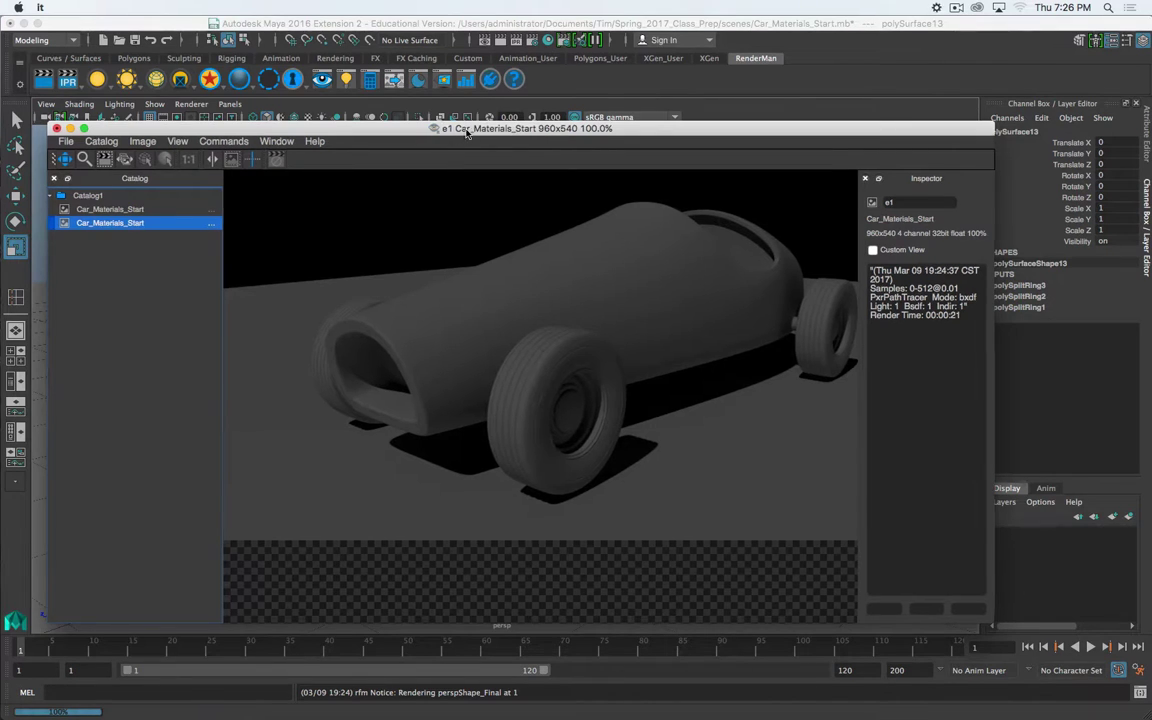
{"action": "left_click_drag", "start_coordinate": [446, 129], "coordinate": [475, 84]}
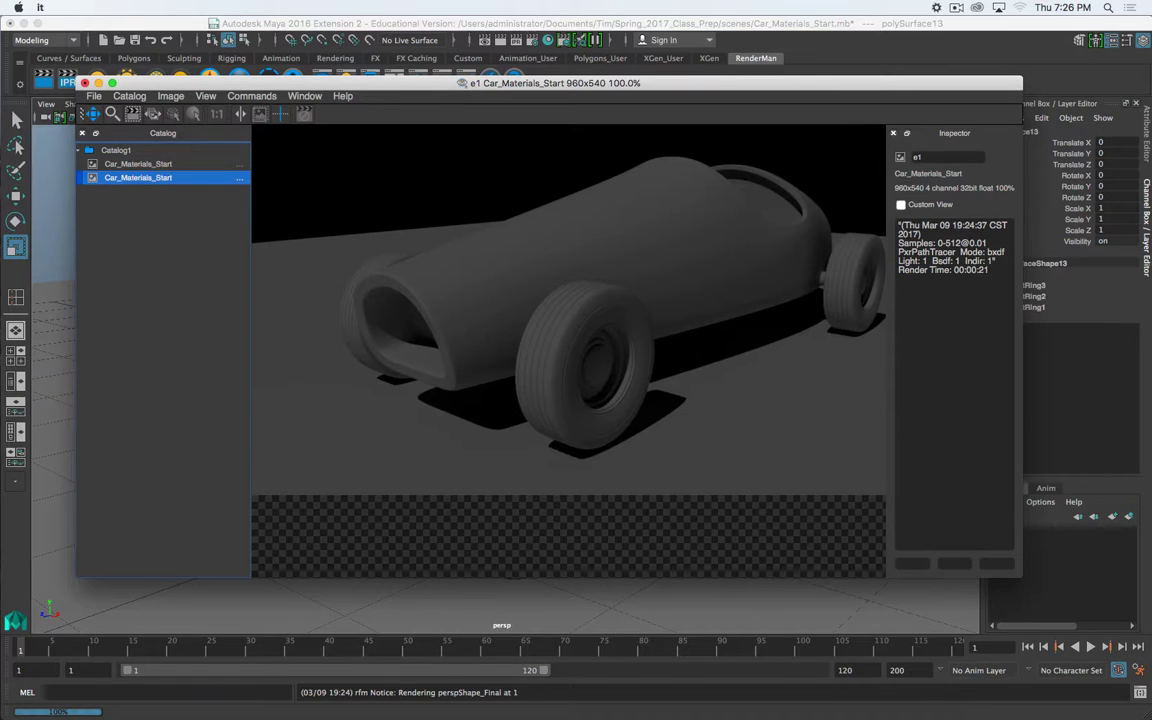
{"action": "left_click_drag", "start_coordinate": [528, 92], "coordinate": [593, 103]}
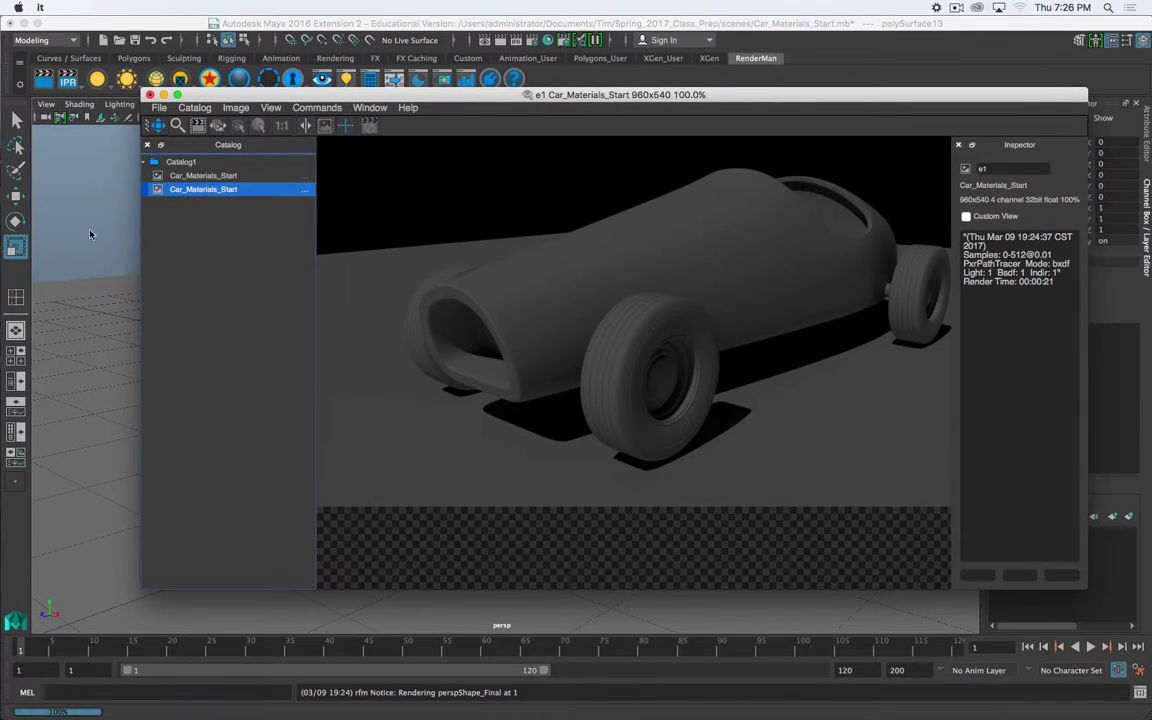
Review the viewer's file and catalog options and flip between the two catalog renders of the car
{"action": "left_click", "coordinate": [159, 108]}
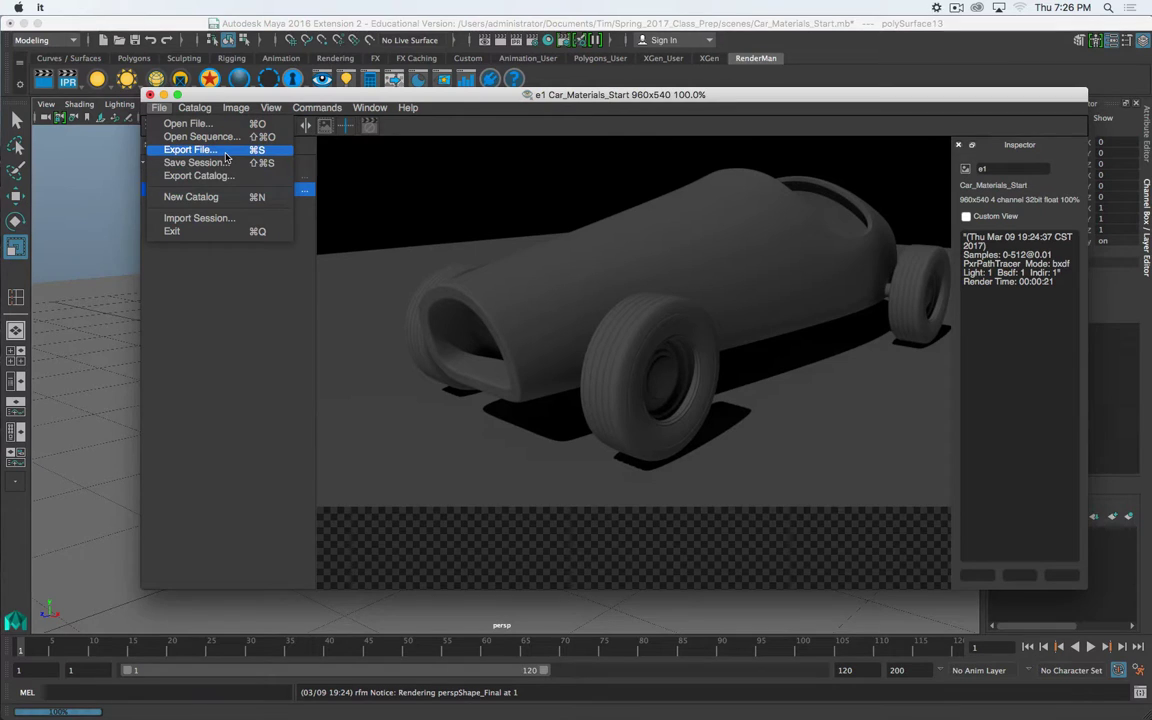
{"action": "mouse_move", "coordinate": [198, 110]}
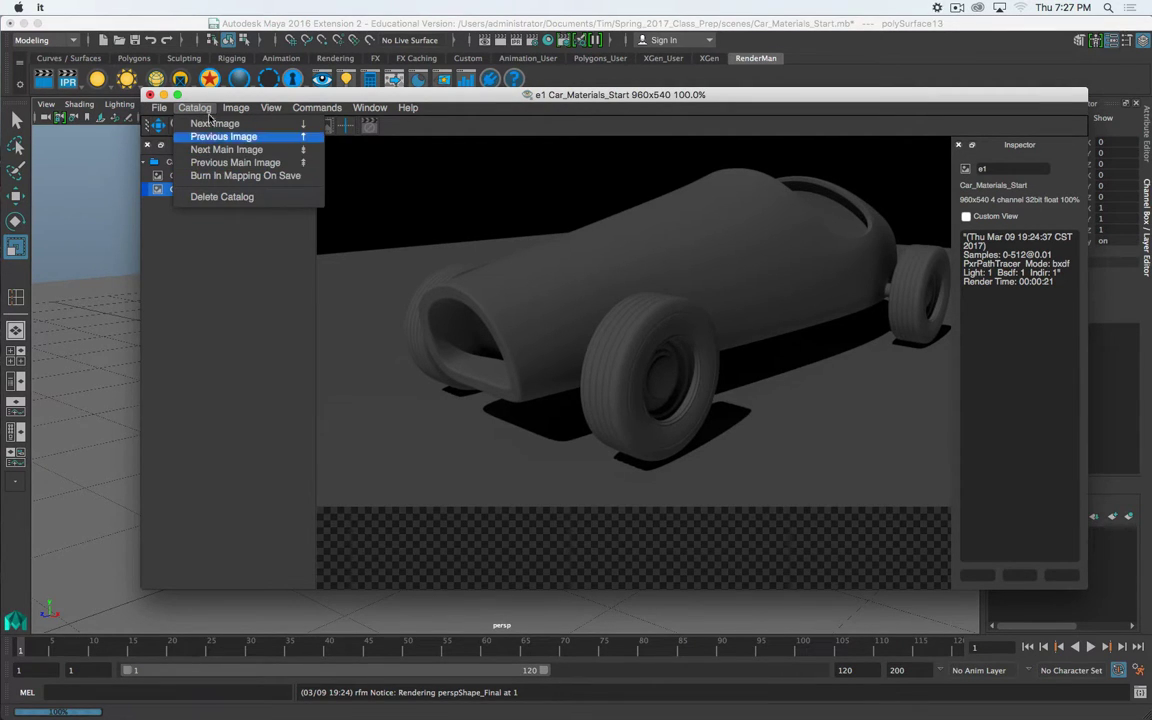
{"action": "left_click", "coordinate": [207, 108]}
{"action": "left_click", "coordinate": [203, 176]}
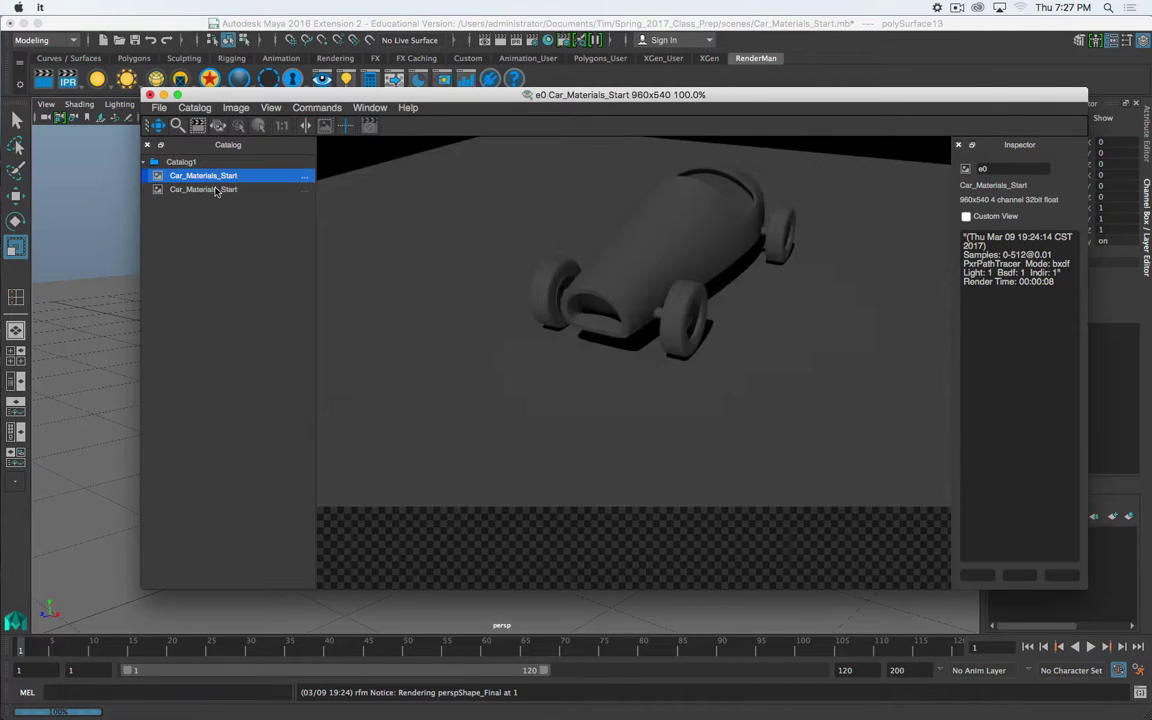
{"action": "left_click", "coordinate": [212, 187]}
{"action": "left_click", "coordinate": [203, 176]}
{"action": "left_click", "coordinate": [205, 189]}
{"action": "left_click", "coordinate": [203, 176]}
Review the viewer's image and view options and resize the viewer window to the rendered image
{"action": "left_click", "coordinate": [195, 108]}
{"action": "mouse_move", "coordinate": [229, 110]}
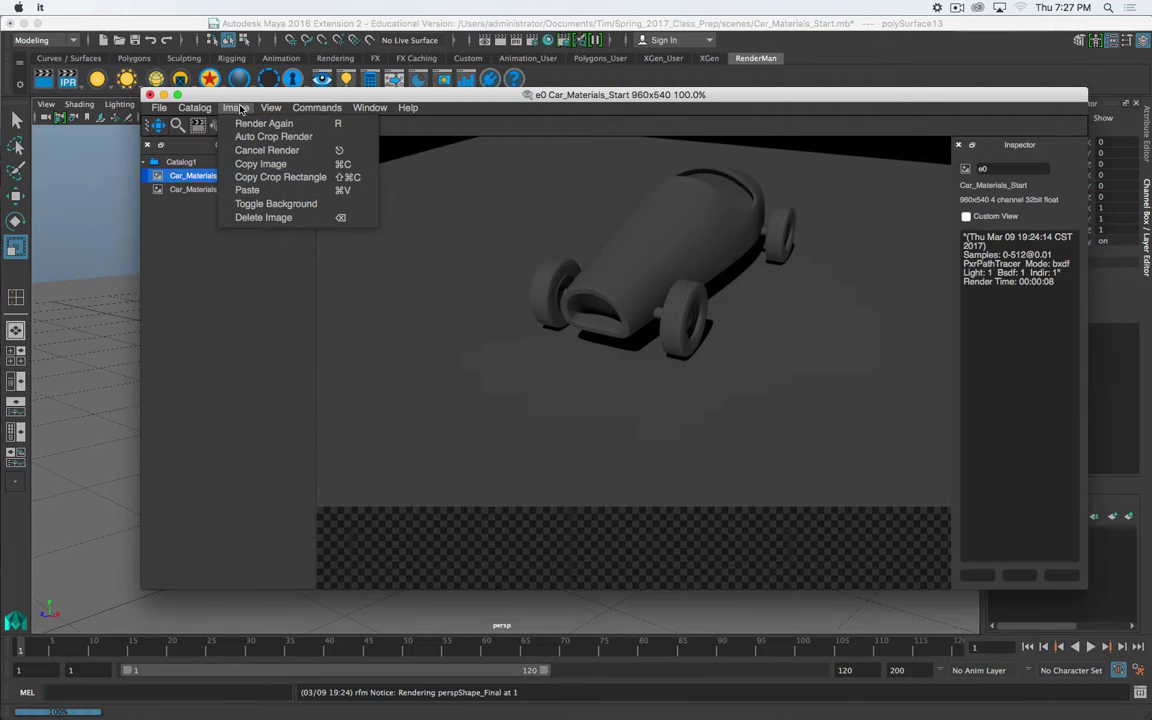
{"action": "mouse_move", "coordinate": [266, 110]}
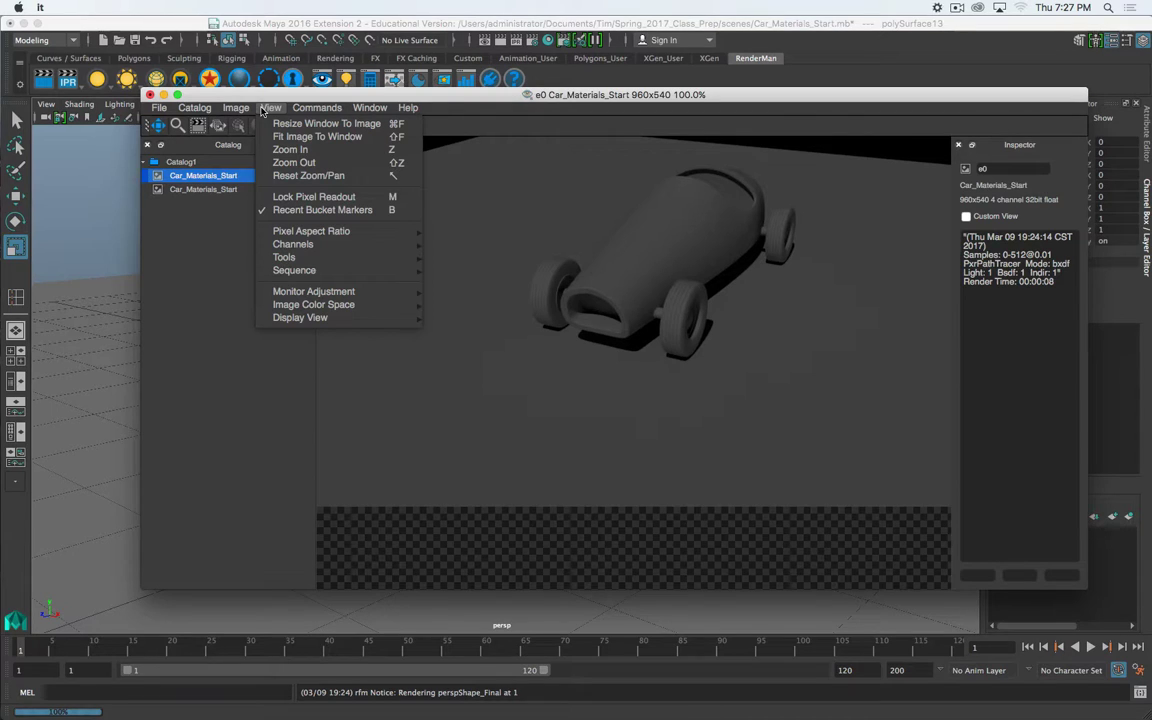
{"action": "mouse_move", "coordinate": [355, 106]}
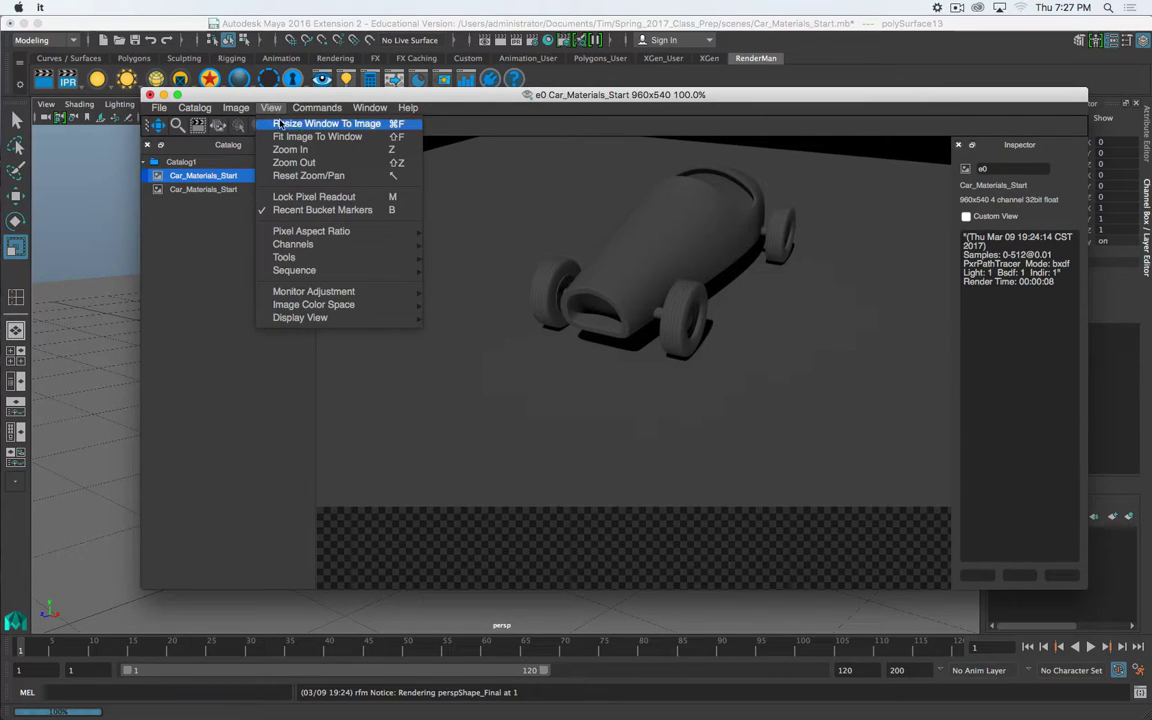
{"action": "left_click", "coordinate": [284, 124]}
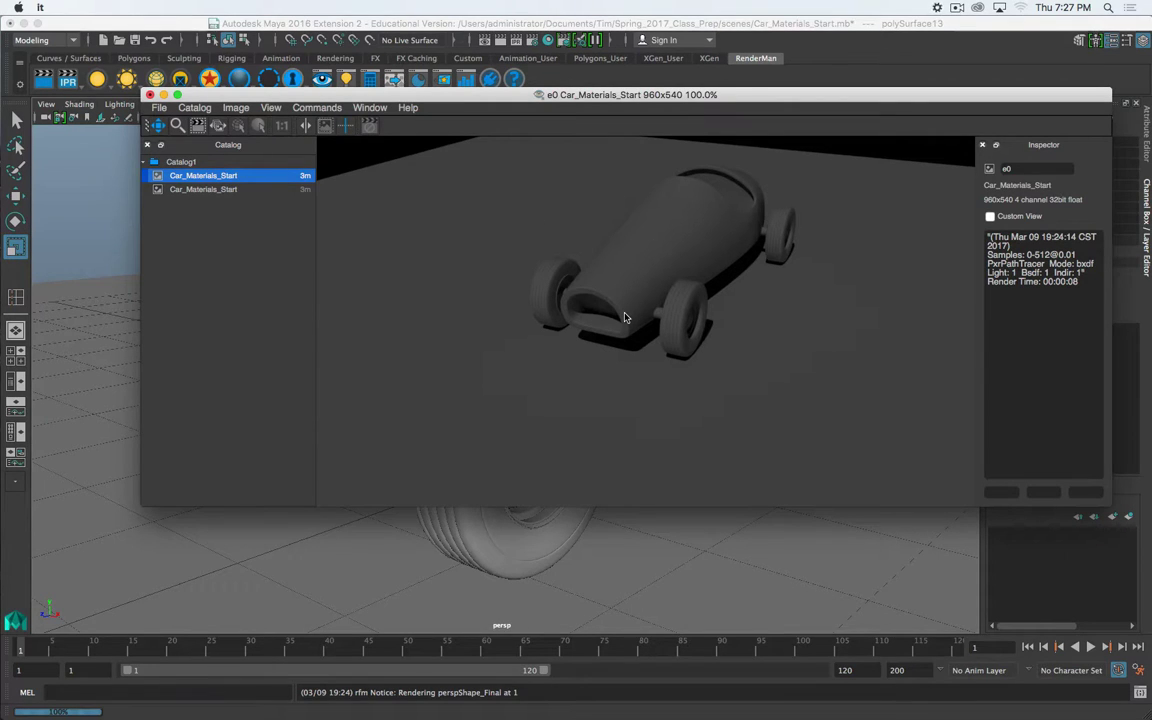
Examine the viewer's display, color space, catalog, image command and window options without changing any
{"action": "left_click", "coordinate": [269, 107]}
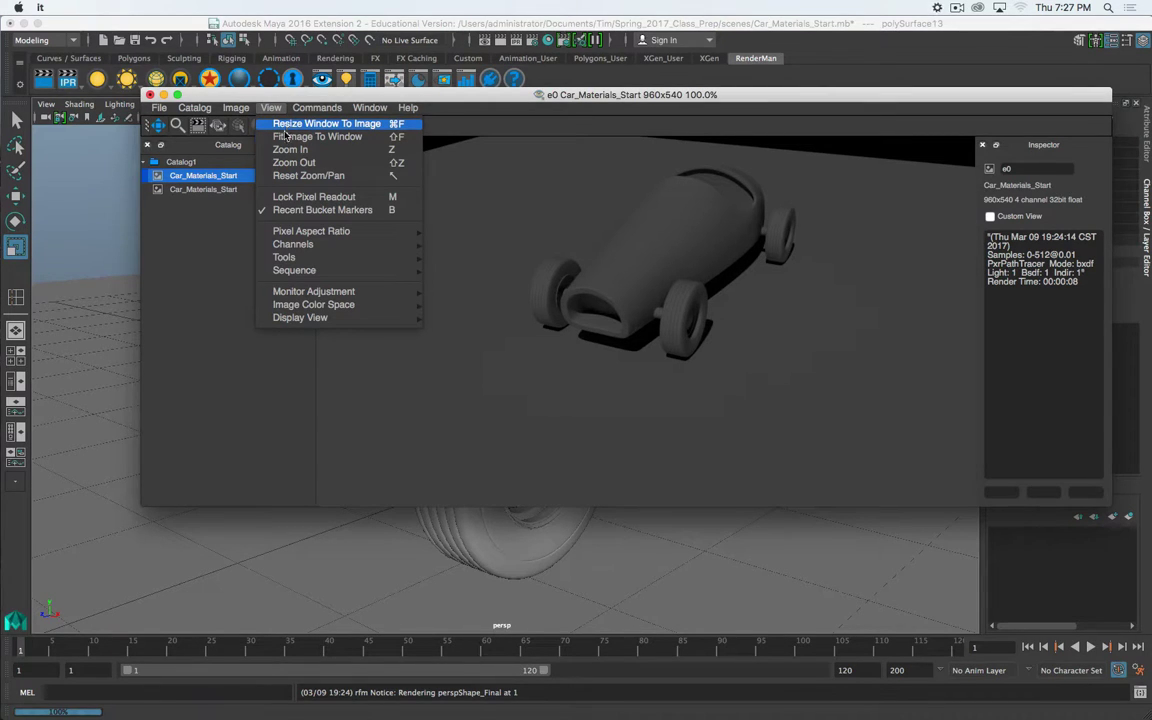
{"action": "mouse_move", "coordinate": [366, 251]}
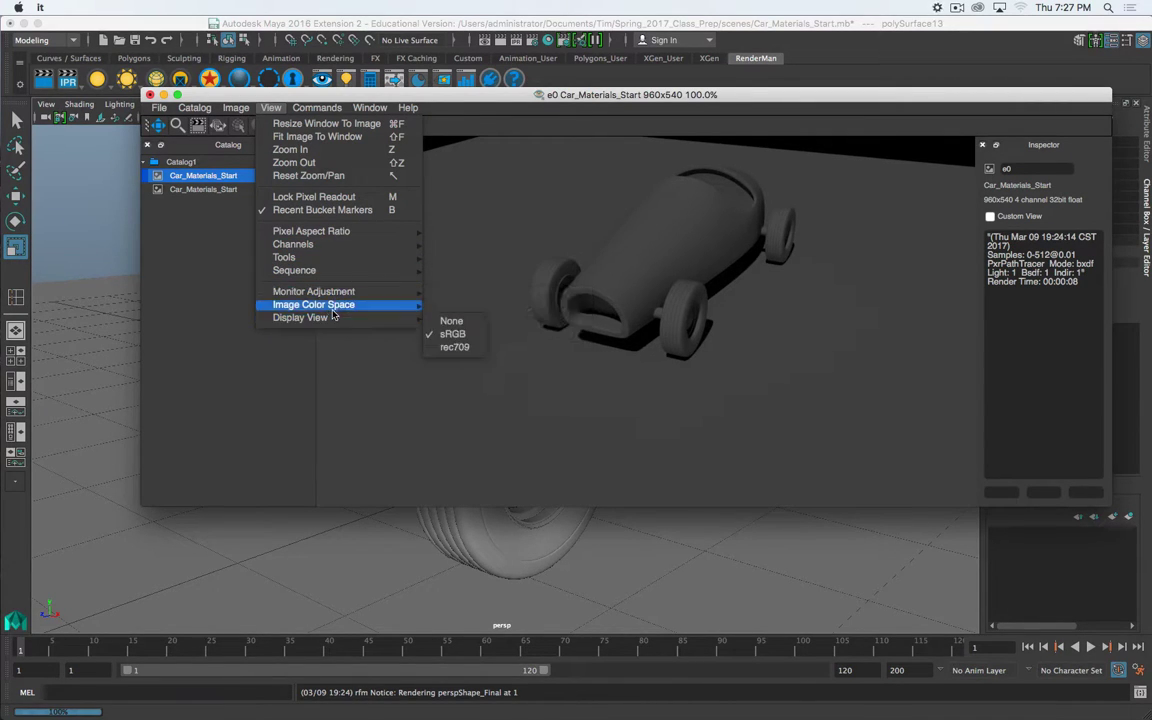
{"action": "mouse_move", "coordinate": [333, 321]}
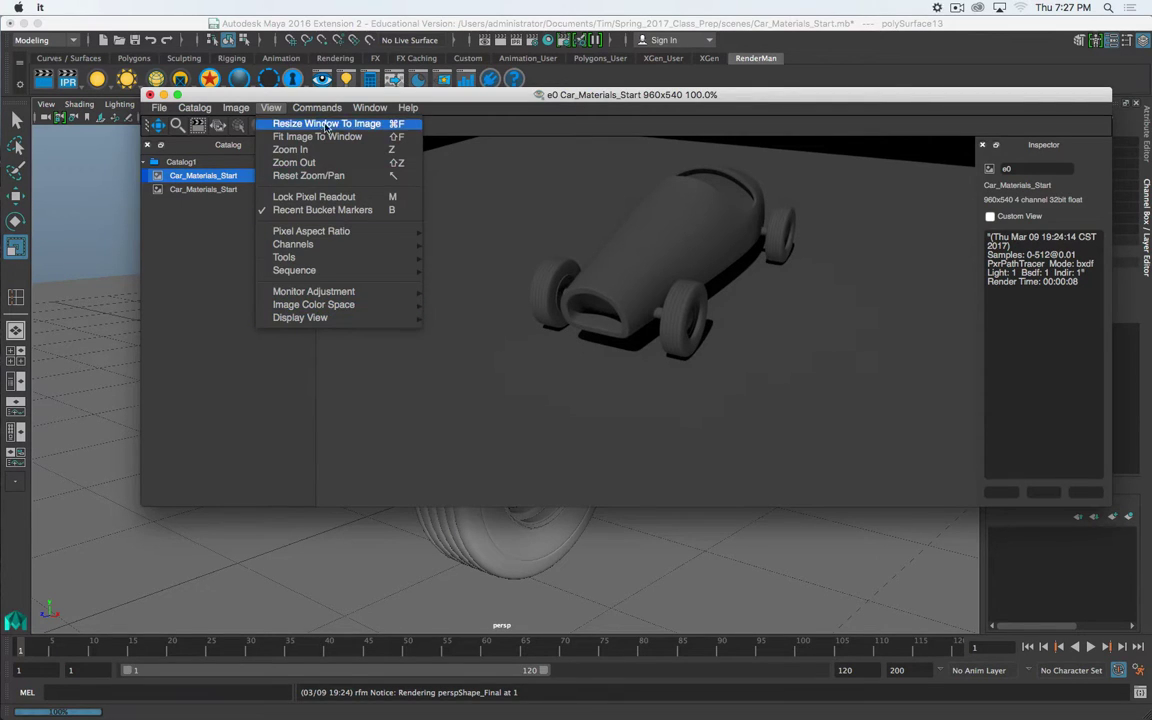
{"action": "mouse_move", "coordinate": [315, 110]}
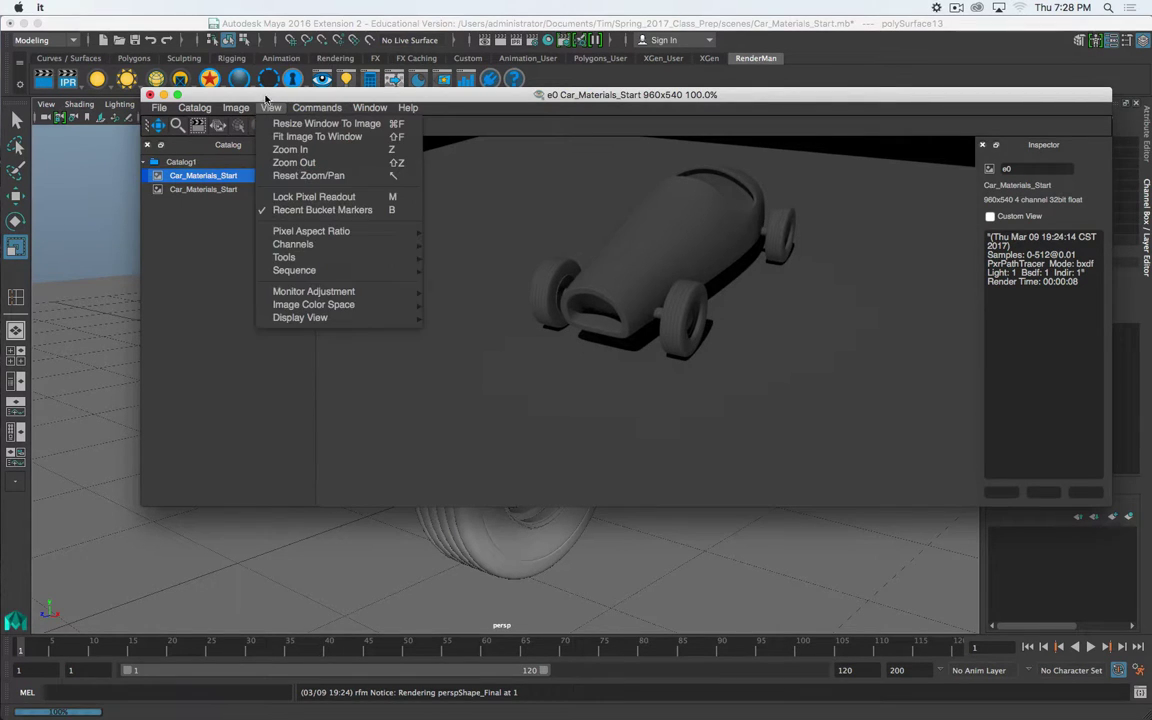
{"action": "mouse_move", "coordinate": [246, 110]}
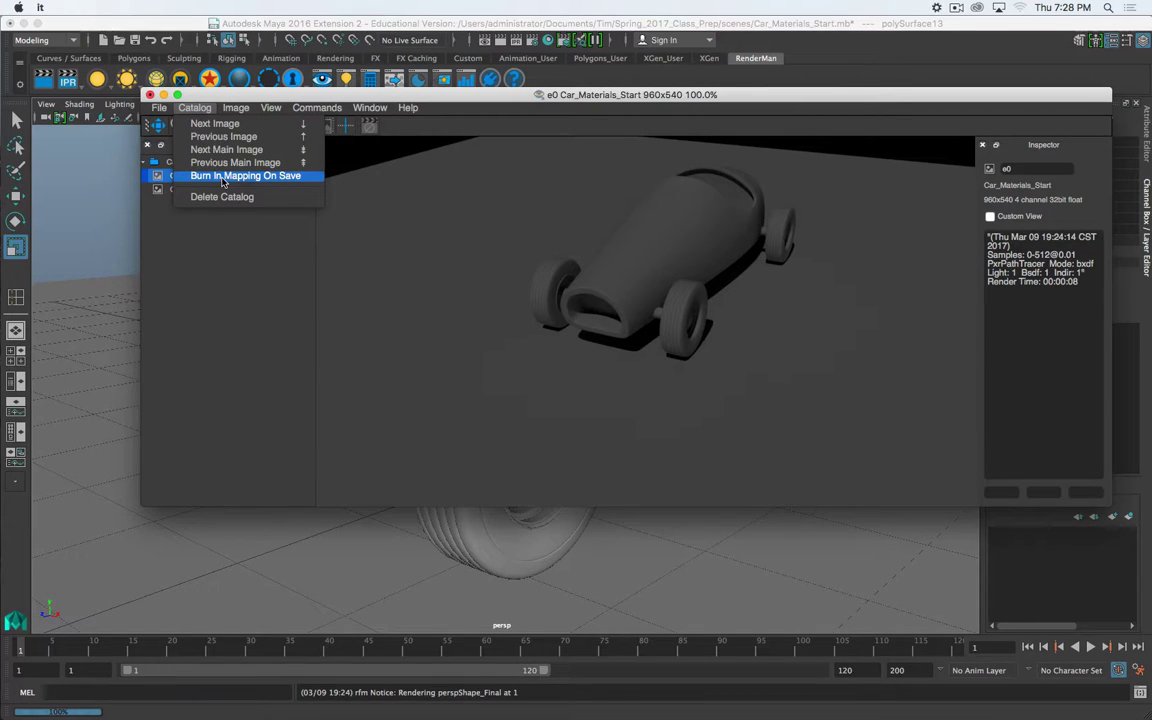
{"action": "mouse_move", "coordinate": [325, 112]}
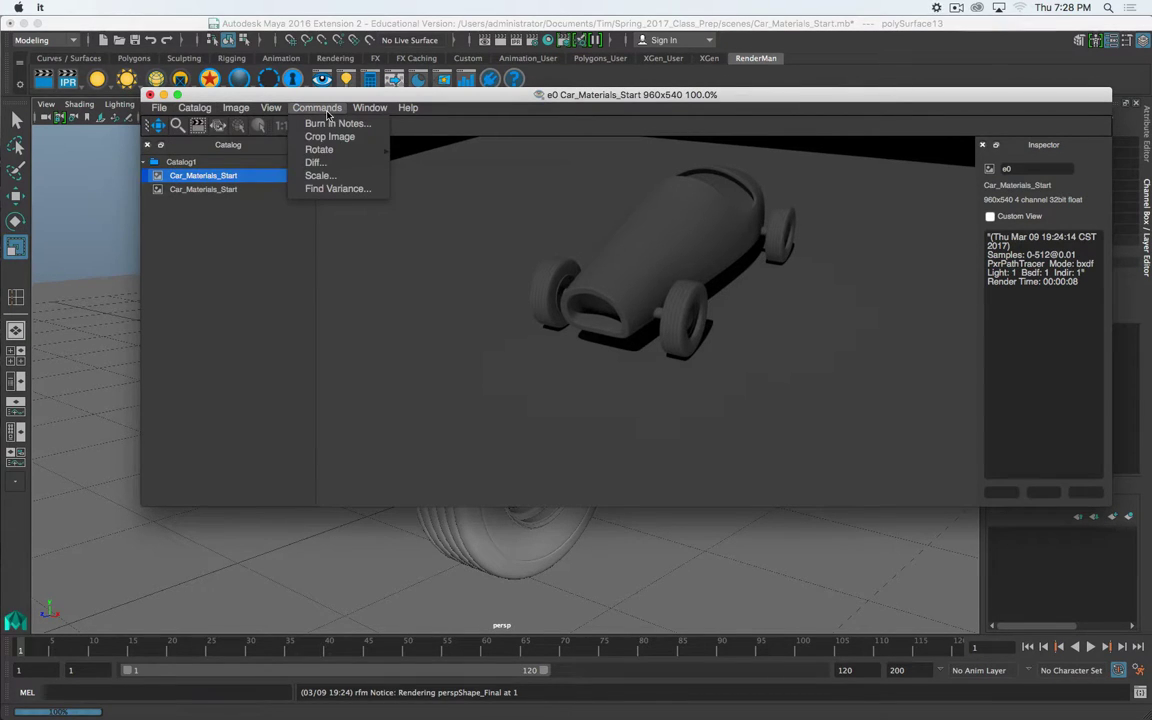
{"action": "mouse_move", "coordinate": [366, 112]}
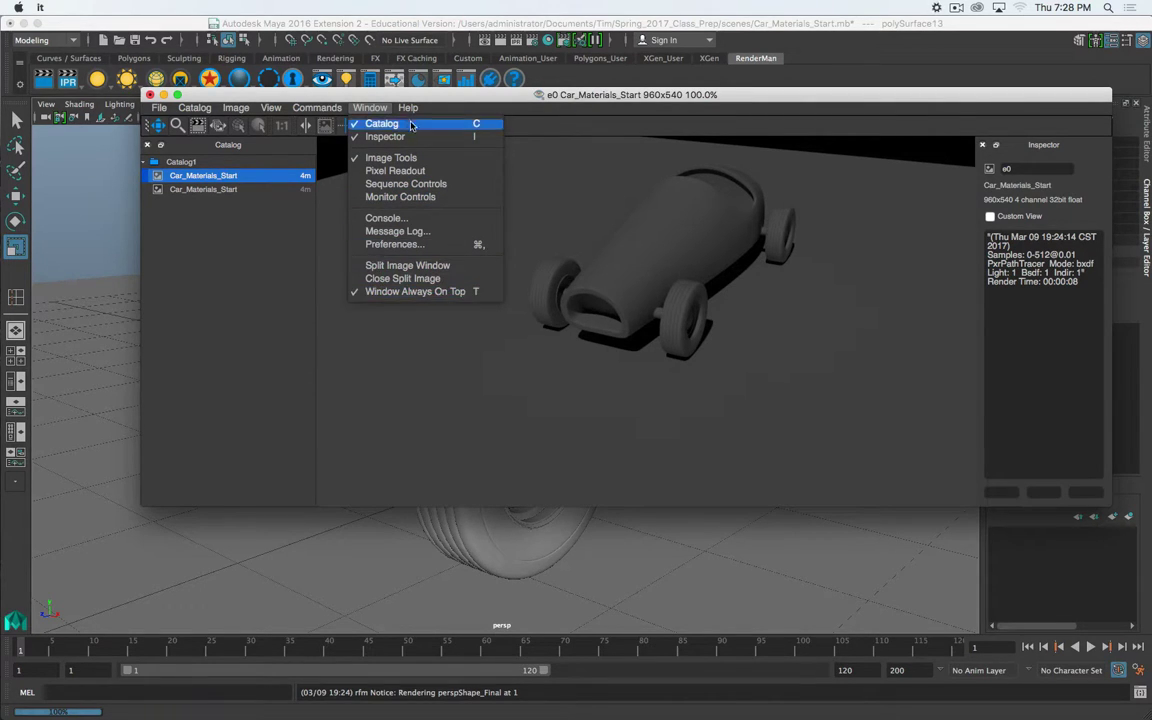
{"action": "left_click", "coordinate": [338, 118]}
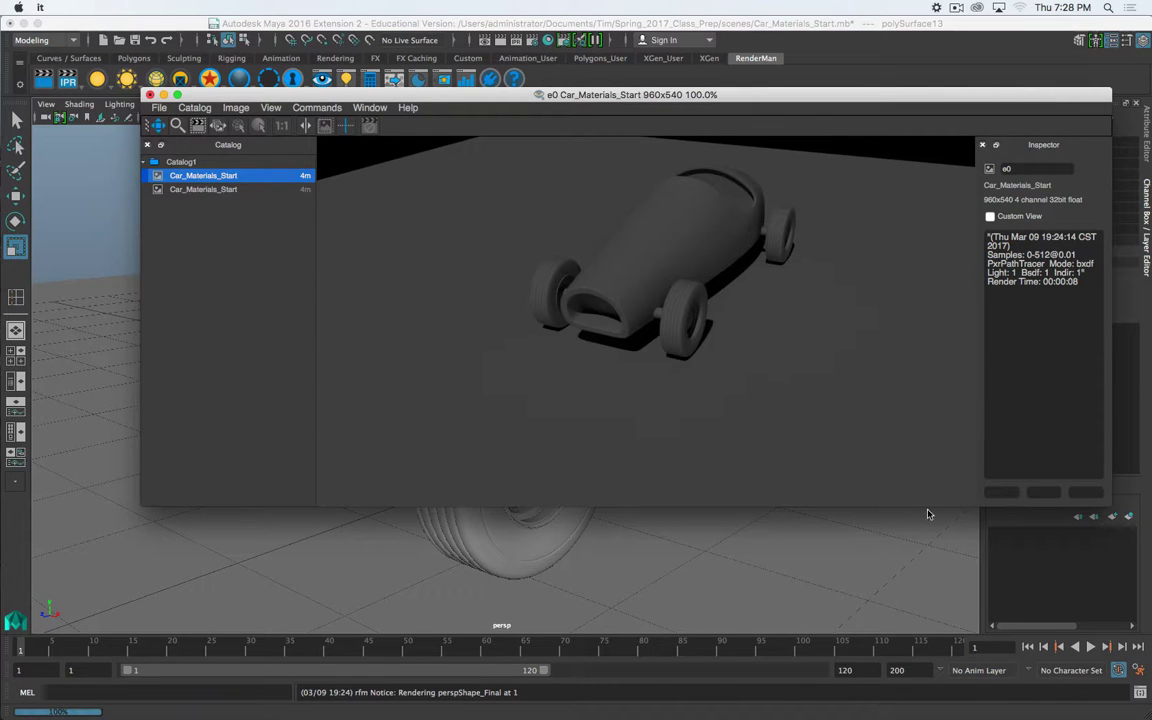
Move the viewer window down off the car and close the modified render session without saving
{"action": "left_click_drag", "start_coordinate": [480, 95], "coordinate": [487, 355]}
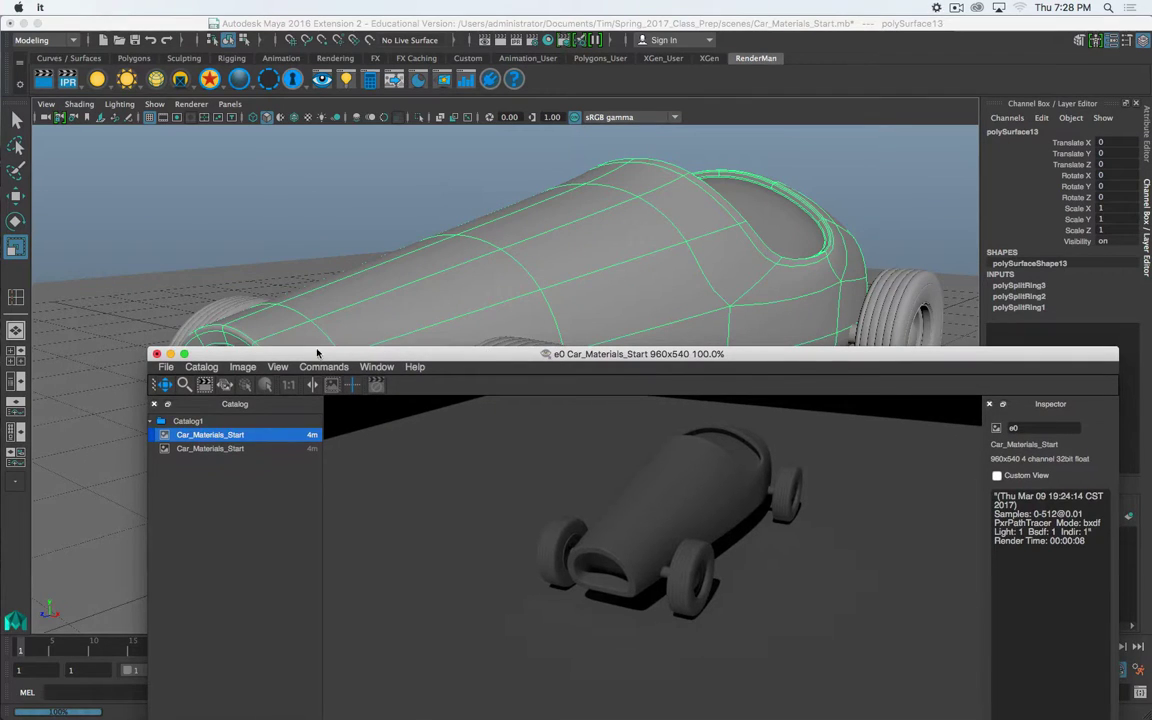
{"action": "left_click", "coordinate": [157, 354]}
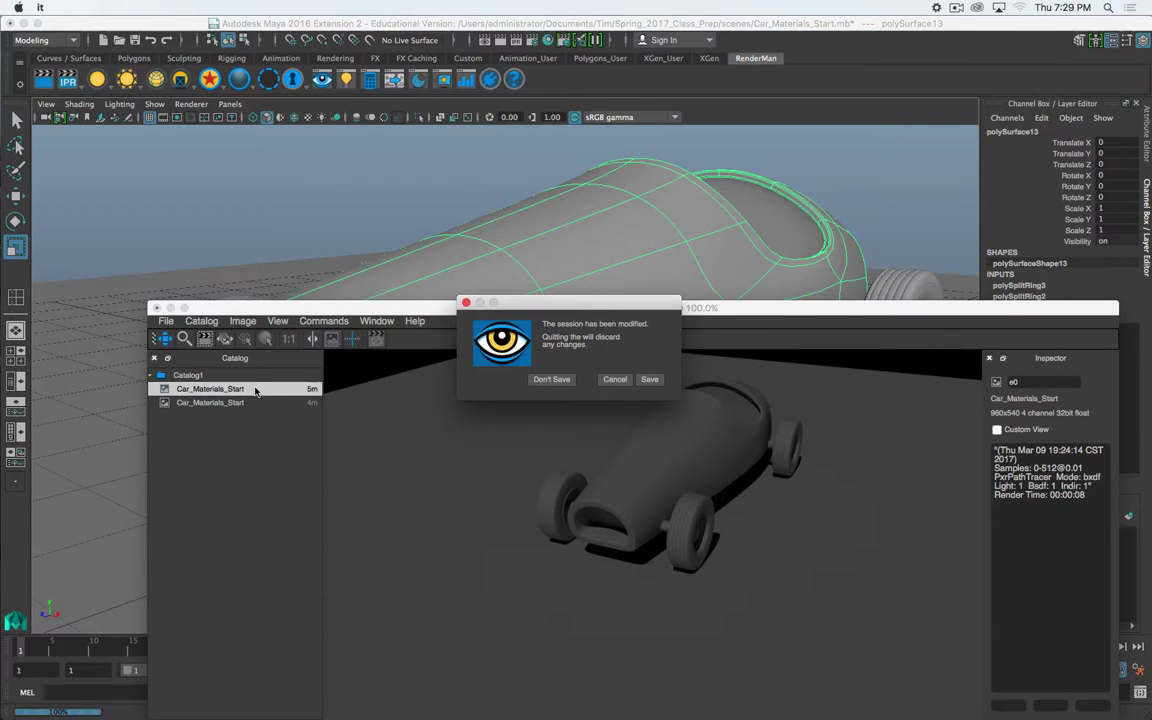
{"action": "left_click", "coordinate": [551, 379]}
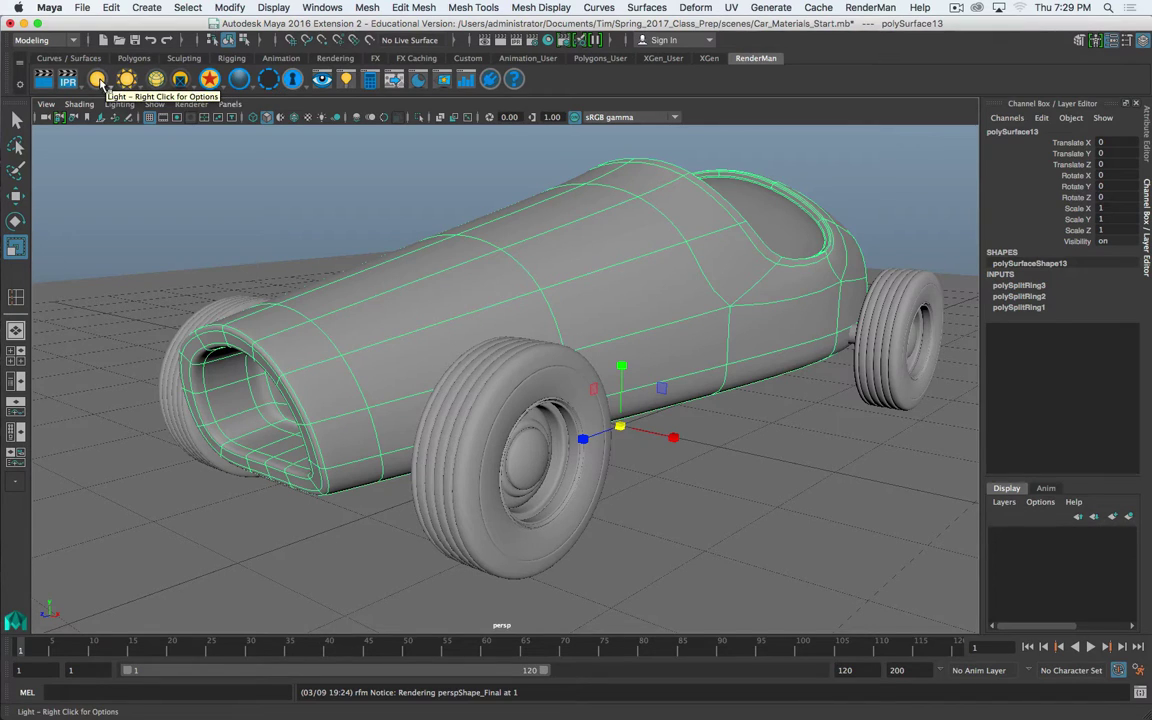
Examine the RenderMan light, dome light and surface material shelf options, and launch the it image tool
{"action": "right_click", "coordinate": [101, 82]}
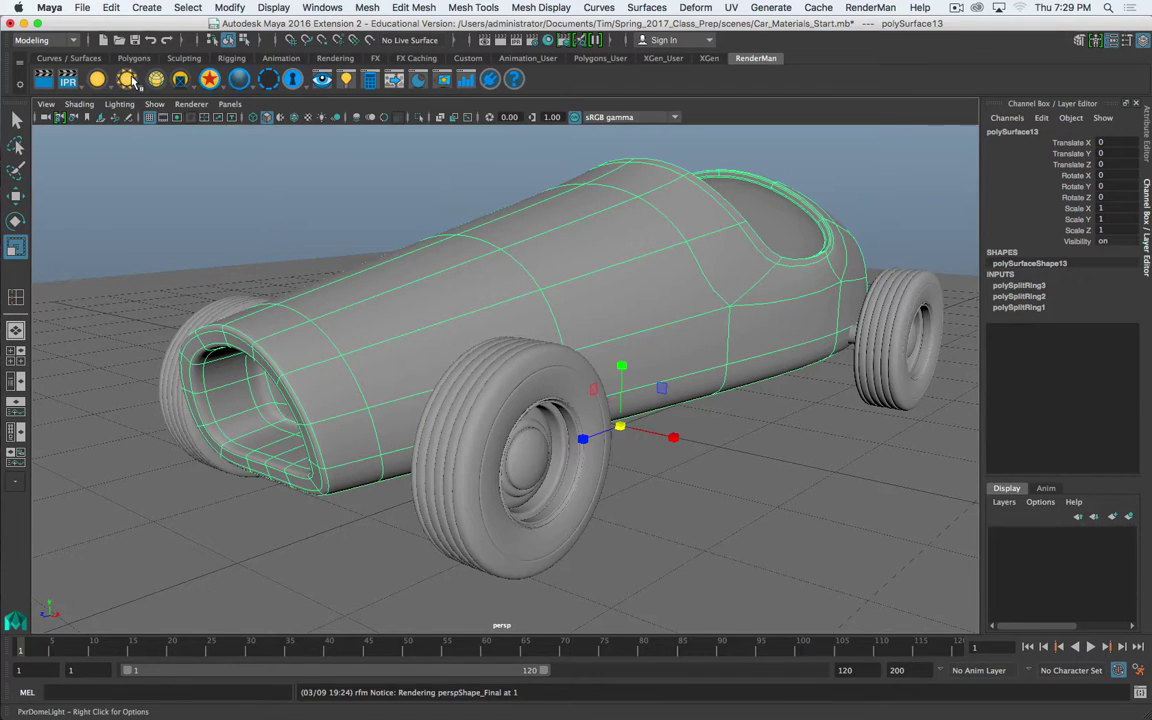
{"action": "right_click", "coordinate": [127, 80]}
{"action": "left_click", "coordinate": [117, 77]}
{"action": "right_click", "coordinate": [157, 80]}
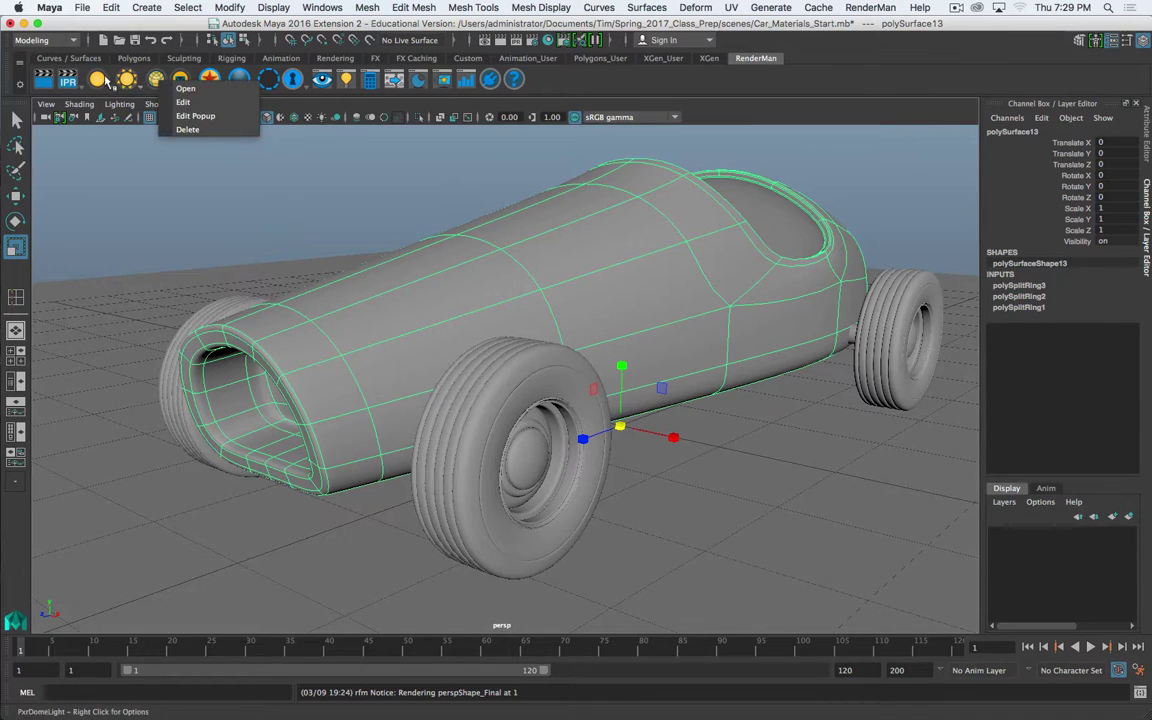
{"action": "left_click", "coordinate": [578, 95]}
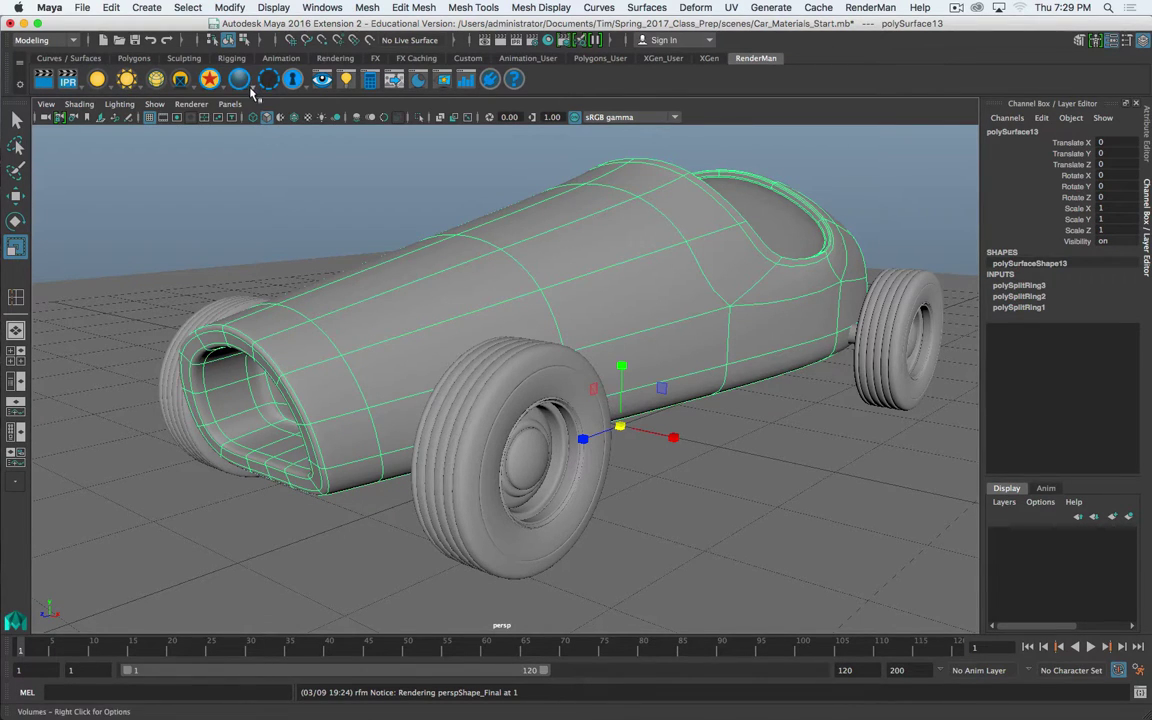
{"action": "right_click", "coordinate": [209, 79]}
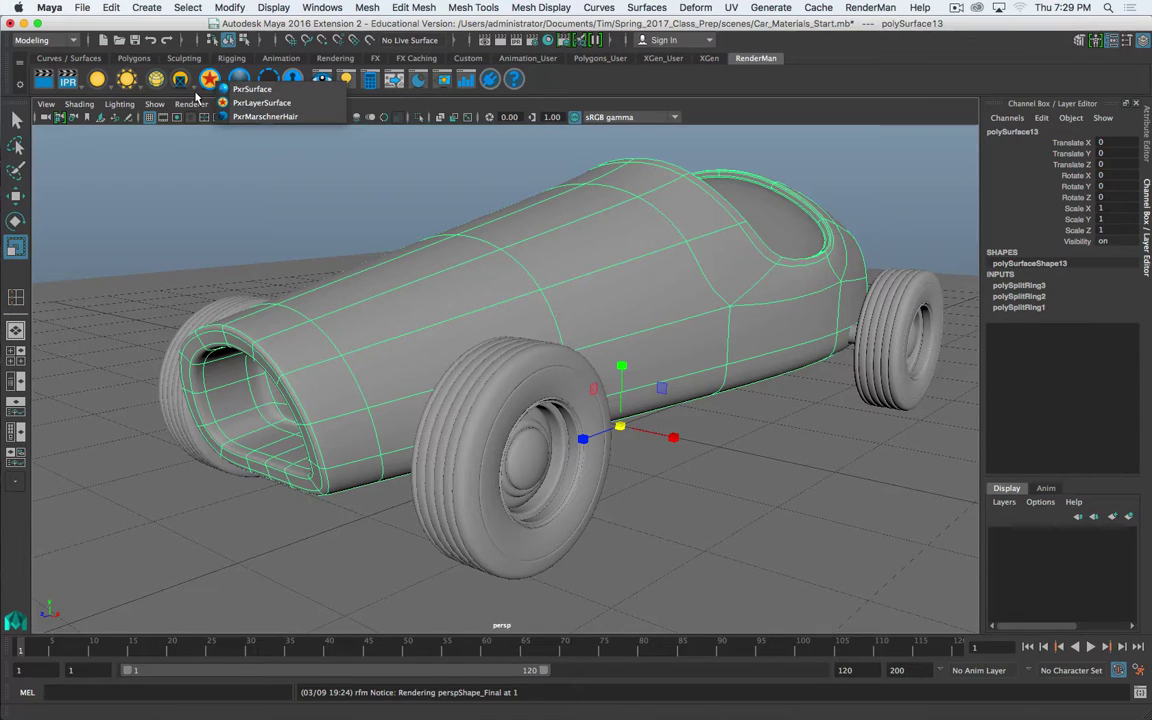
{"action": "left_click", "coordinate": [631, 94]}
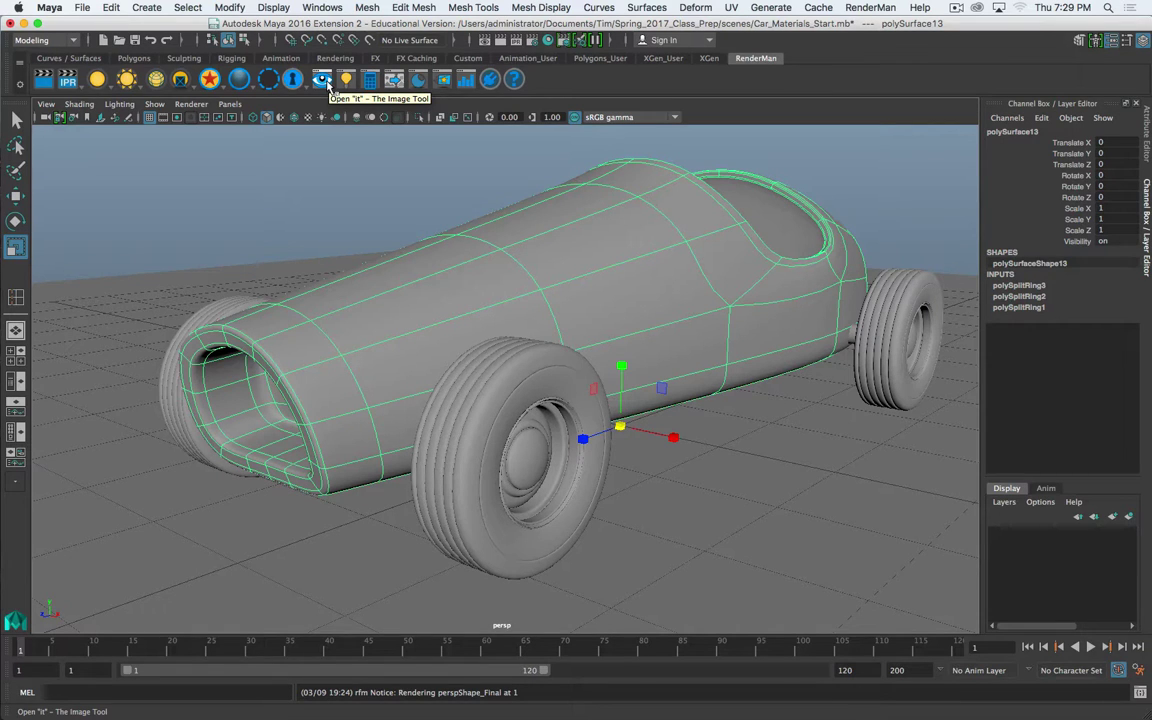
{"action": "left_click", "coordinate": [327, 83]}
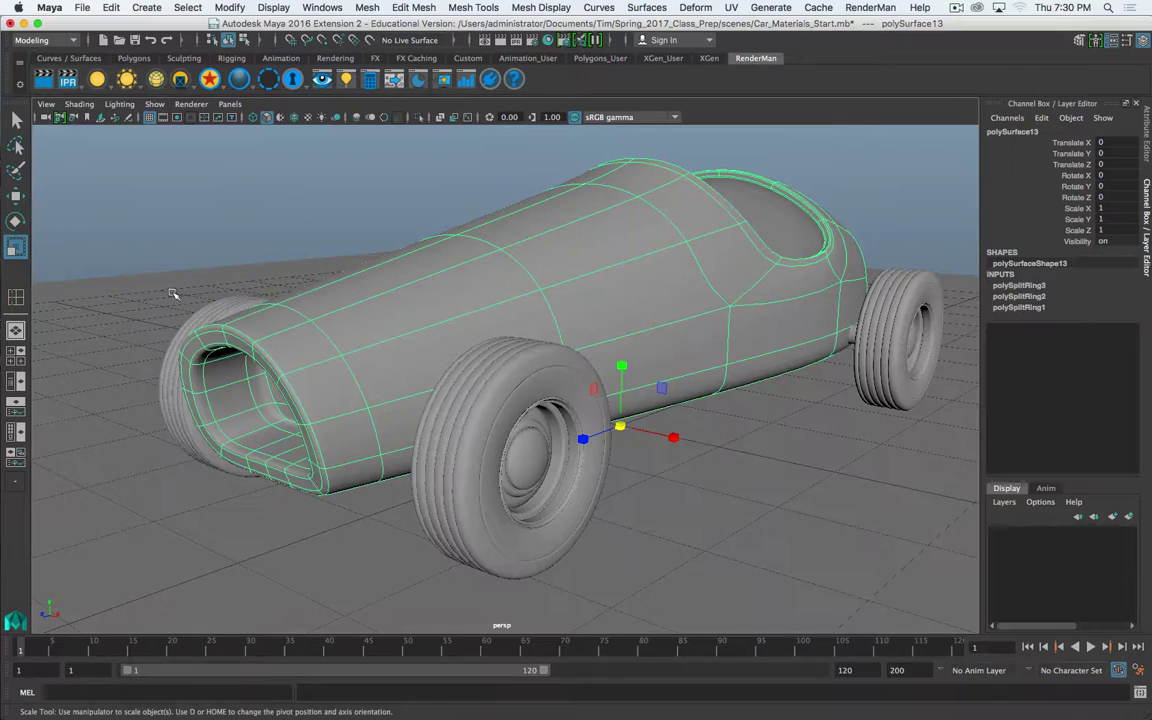
Review the RenderMan commands and the available material types without choosing any
{"action": "left_click", "coordinate": [142, 278]}
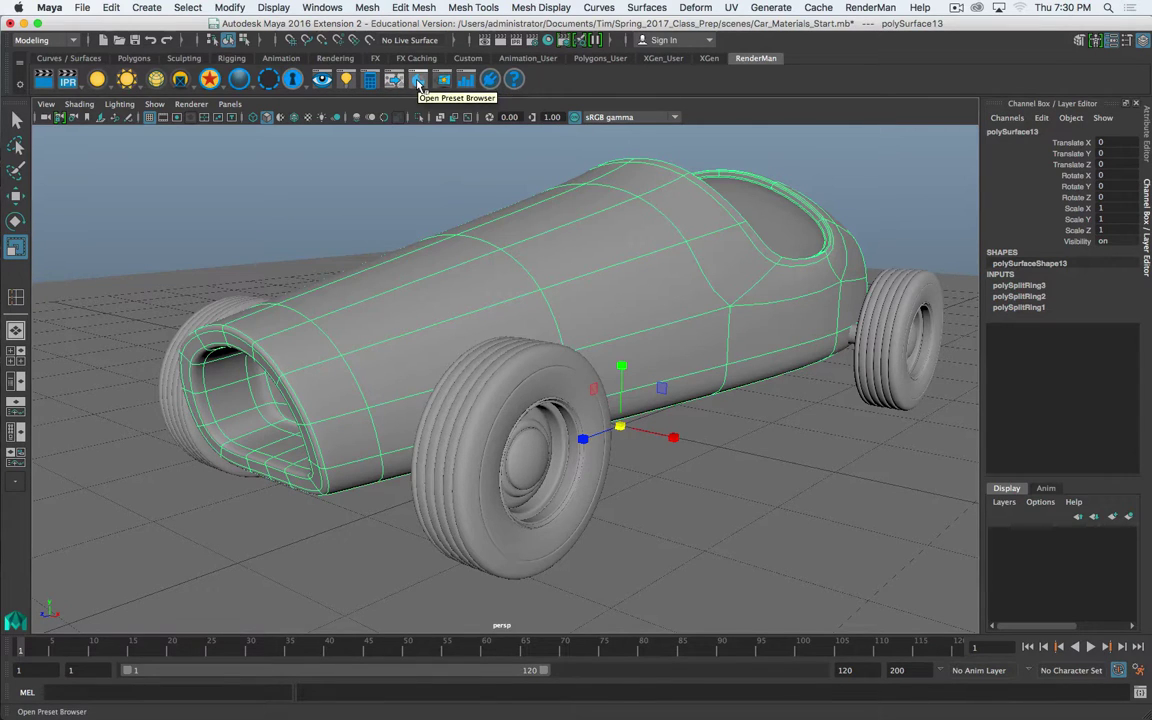
{"action": "left_click", "coordinate": [872, 7]}
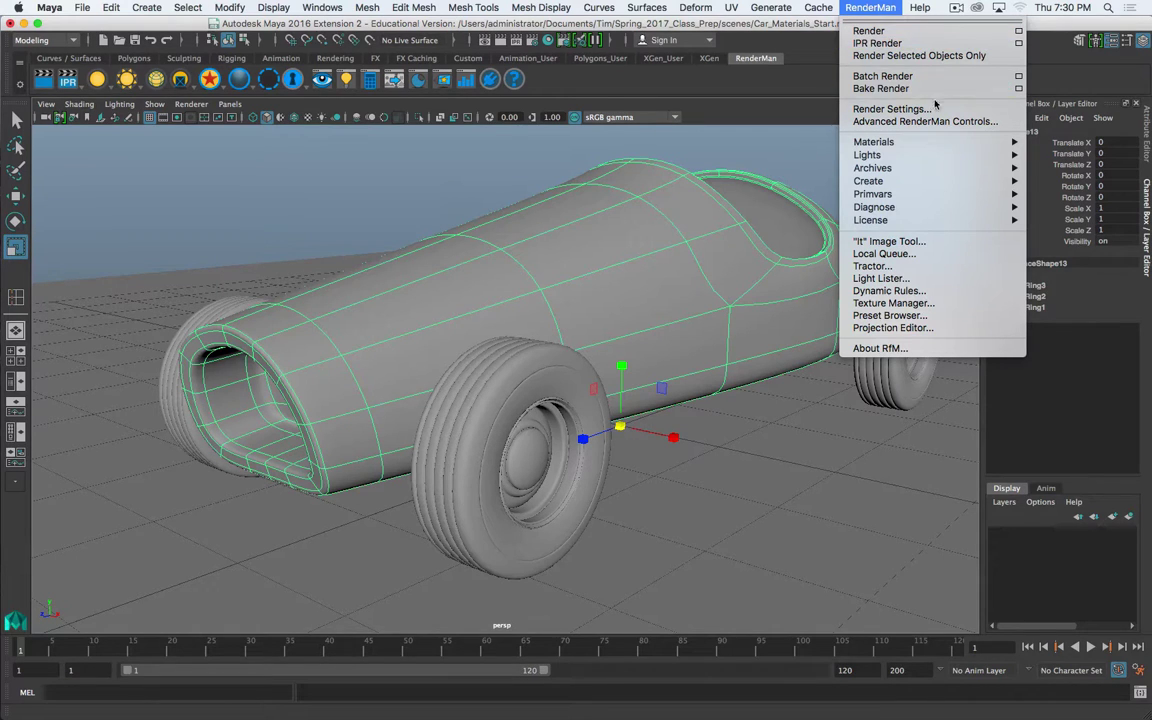
{"action": "mouse_move", "coordinate": [940, 142]}
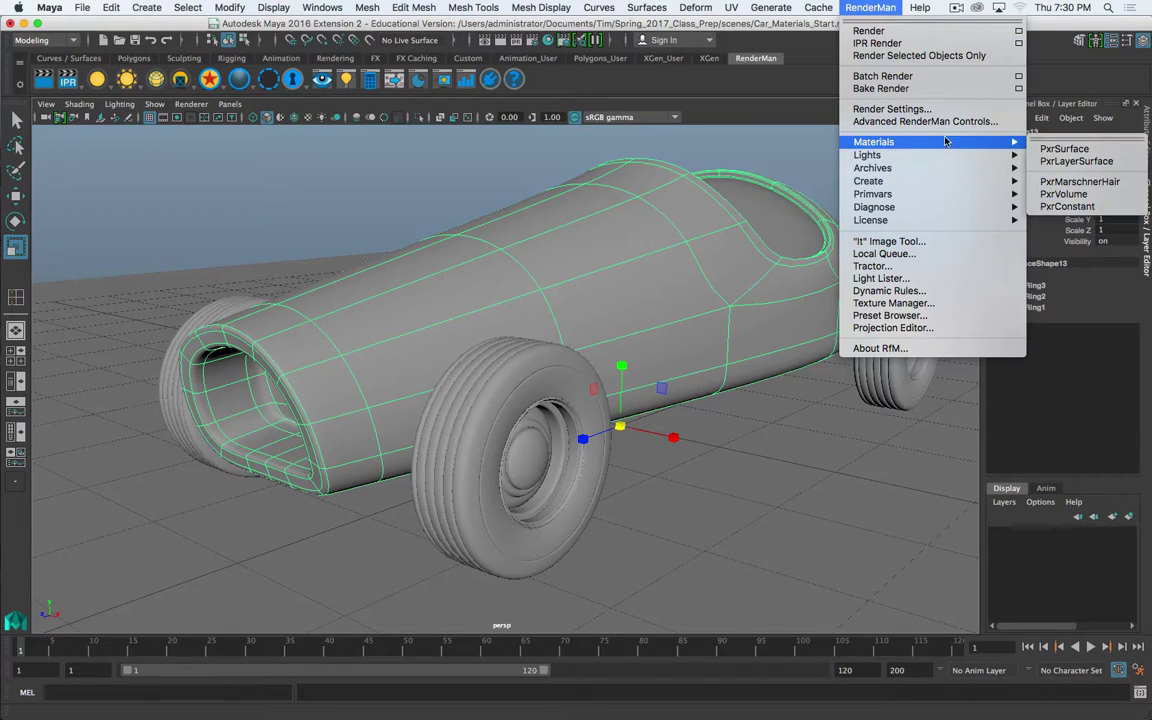
{"action": "mouse_move", "coordinate": [933, 164]}
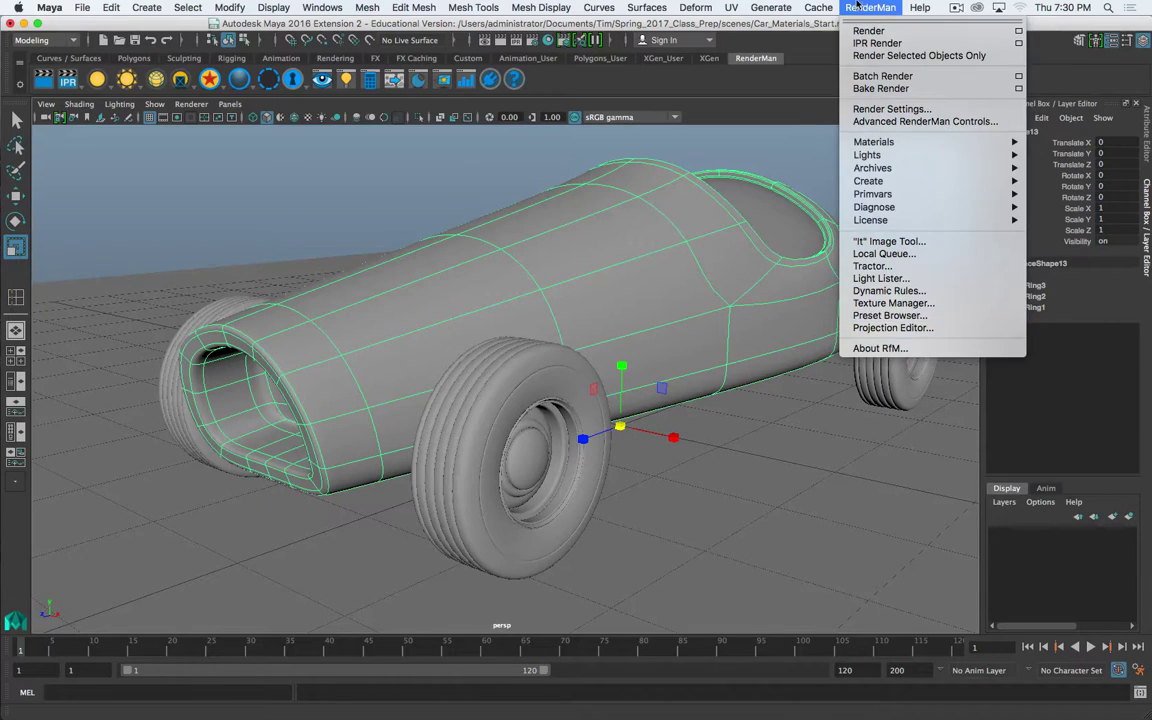
{"action": "key", "text": "Escape"}
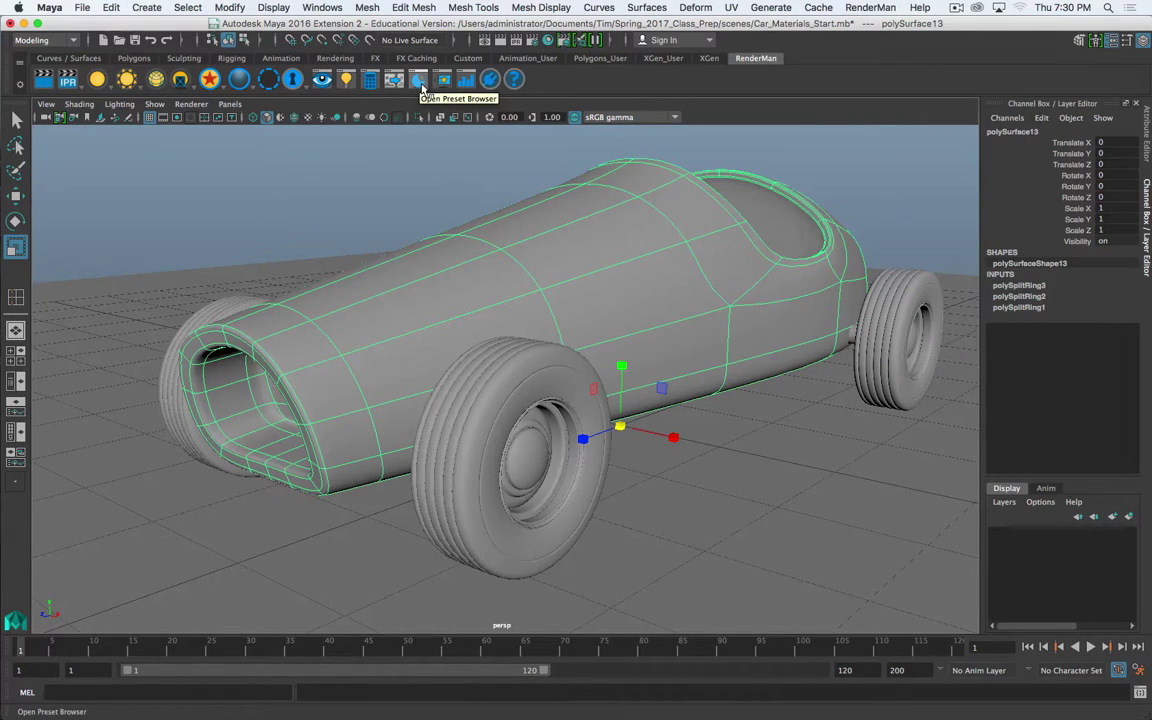
Open the RenderMan Preset Browser and widen it to fit two columns of preset thumbnails
{"action": "left_click", "coordinate": [420, 80]}
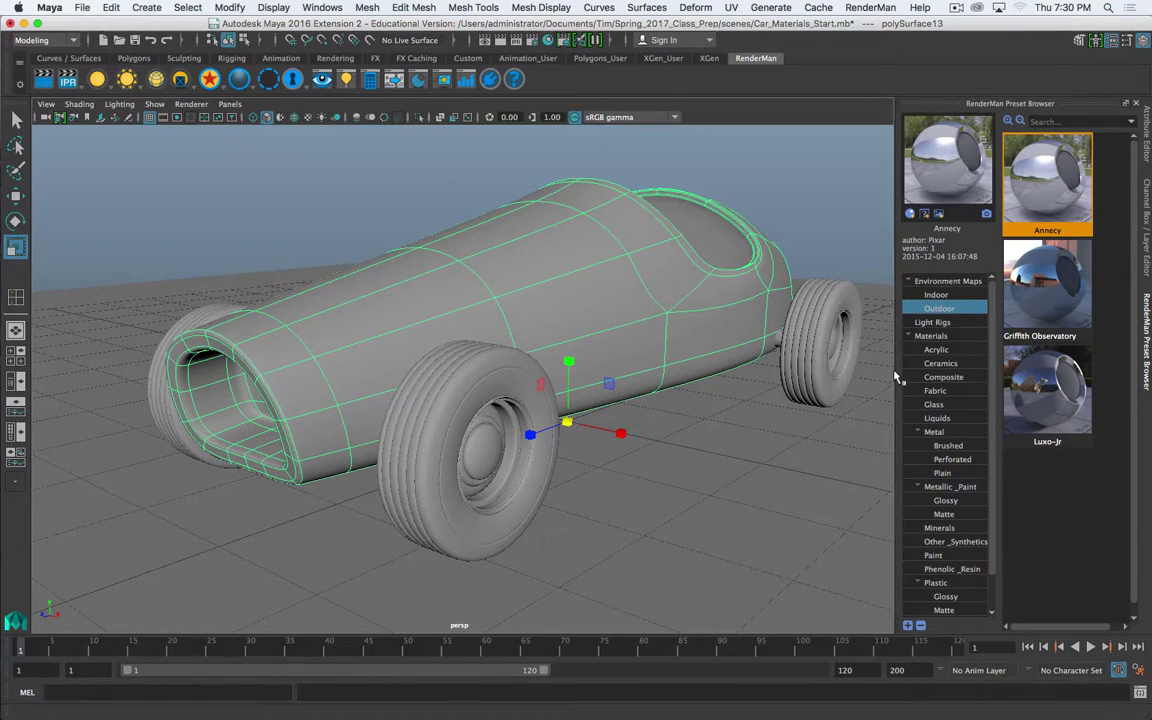
{"action": "left_click_drag", "start_coordinate": [895, 370], "coordinate": [817, 363]}
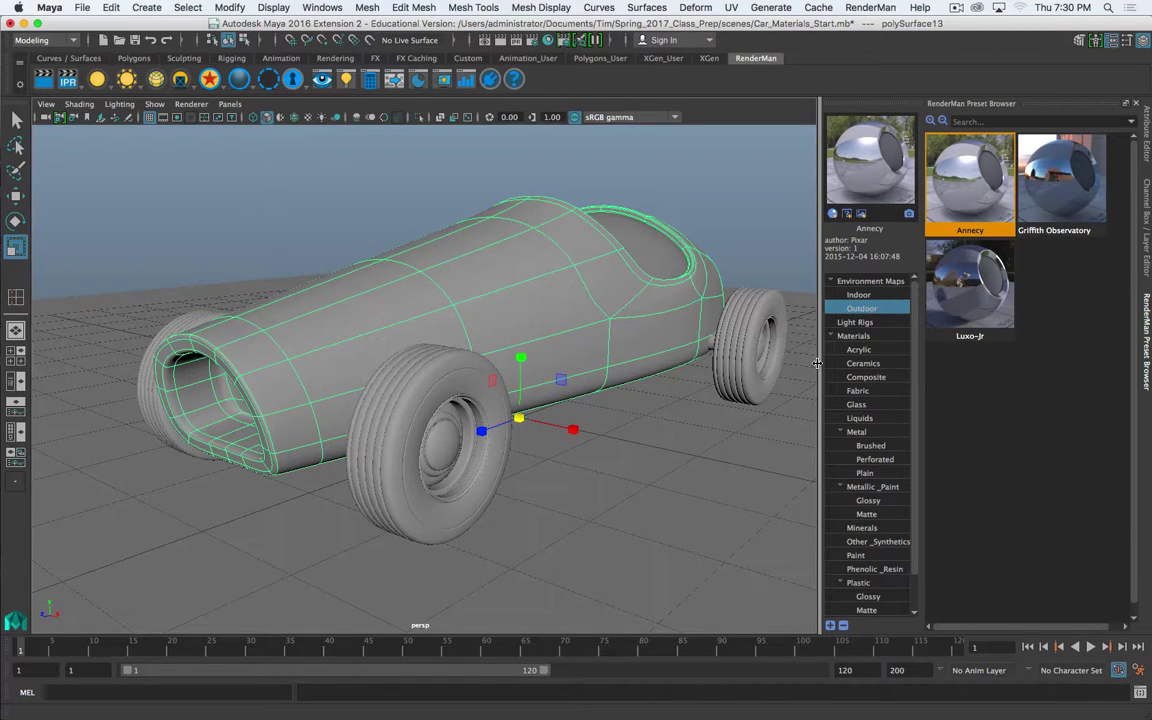
{"action": "scroll", "coordinate": [895, 428], "scroll_direction": "down", "scroll_amount": 2}
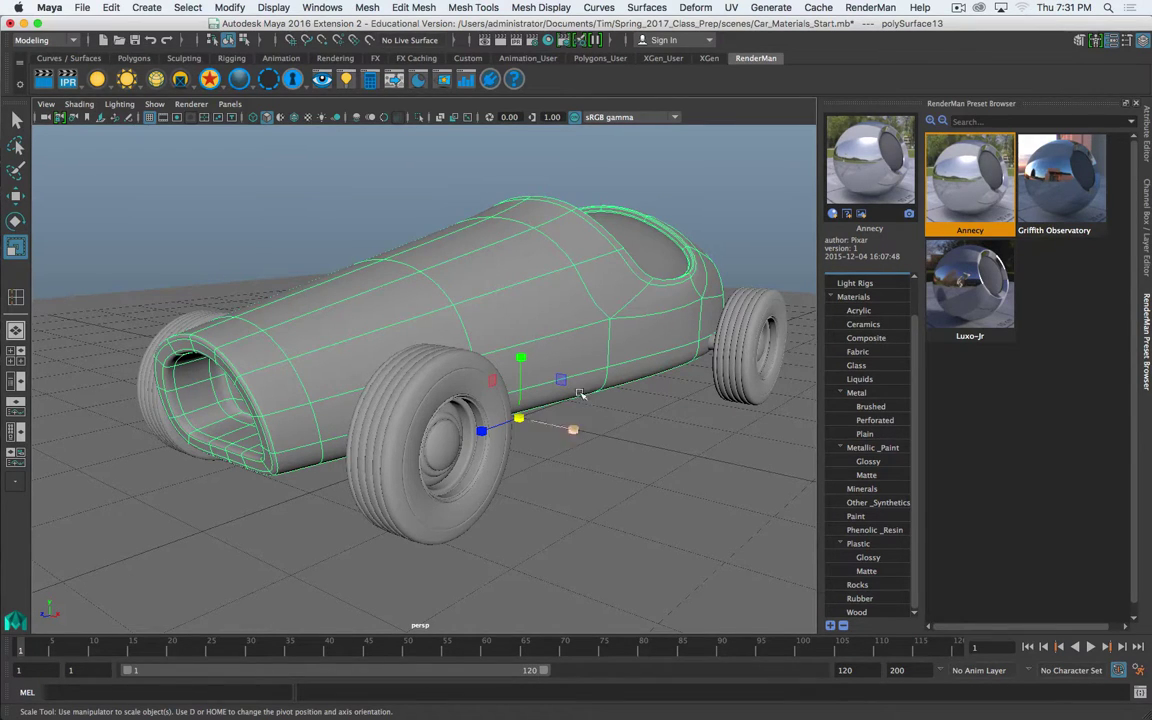
{"action": "scroll", "coordinate": [858, 300], "scroll_direction": "up", "scroll_amount": 1}
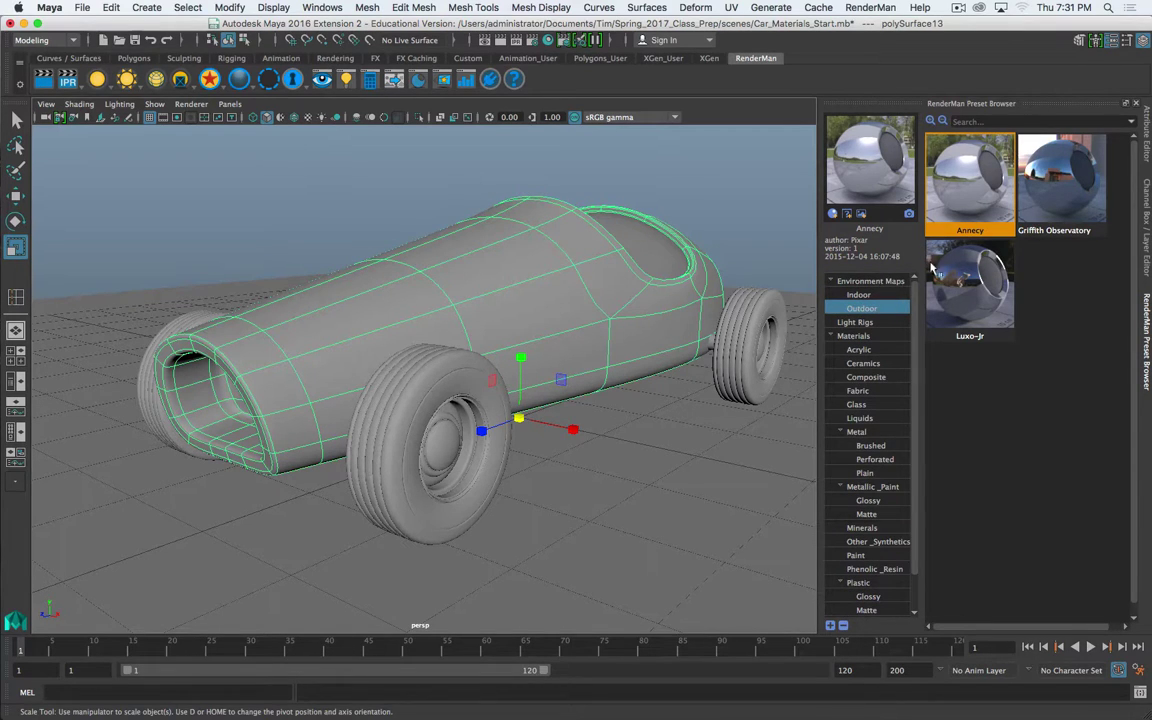
Browse the Light Rigs presets and the Acrylic, Ceramics and Composite material presets
{"action": "left_click", "coordinate": [866, 324]}
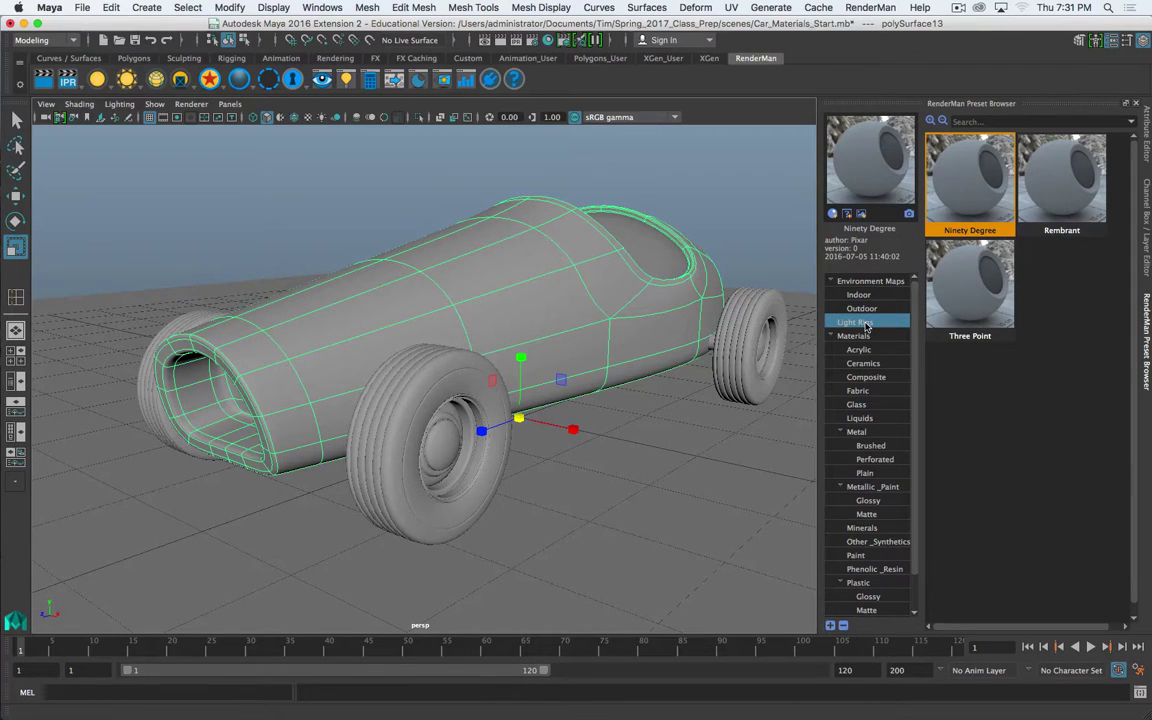
{"action": "scroll", "coordinate": [868, 325], "scroll_direction": "down", "scroll_amount": 1}
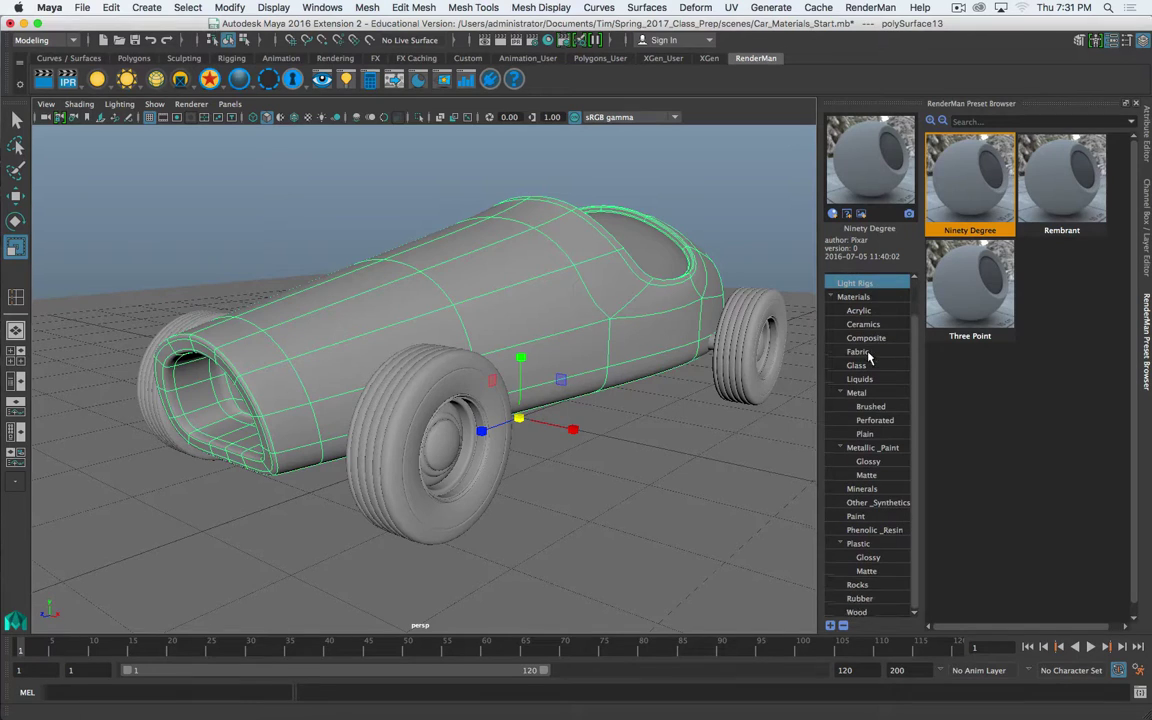
{"action": "left_click", "coordinate": [872, 297]}
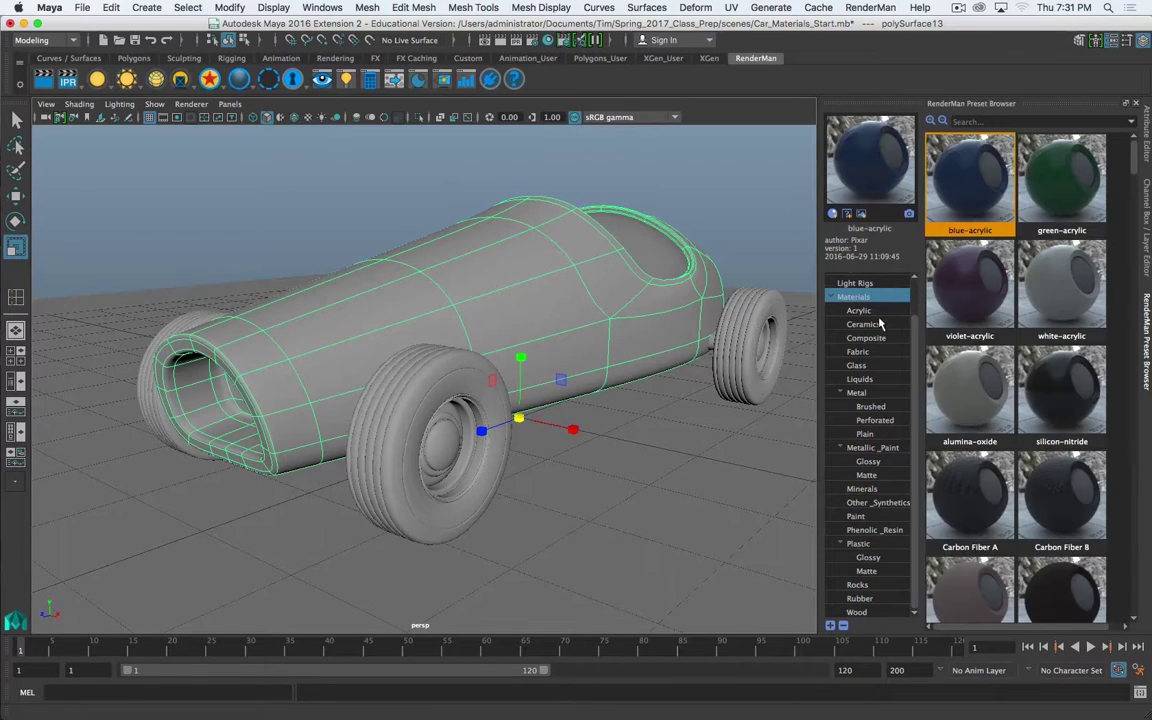
{"action": "left_click", "coordinate": [870, 311]}
{"action": "left_click", "coordinate": [870, 325]}
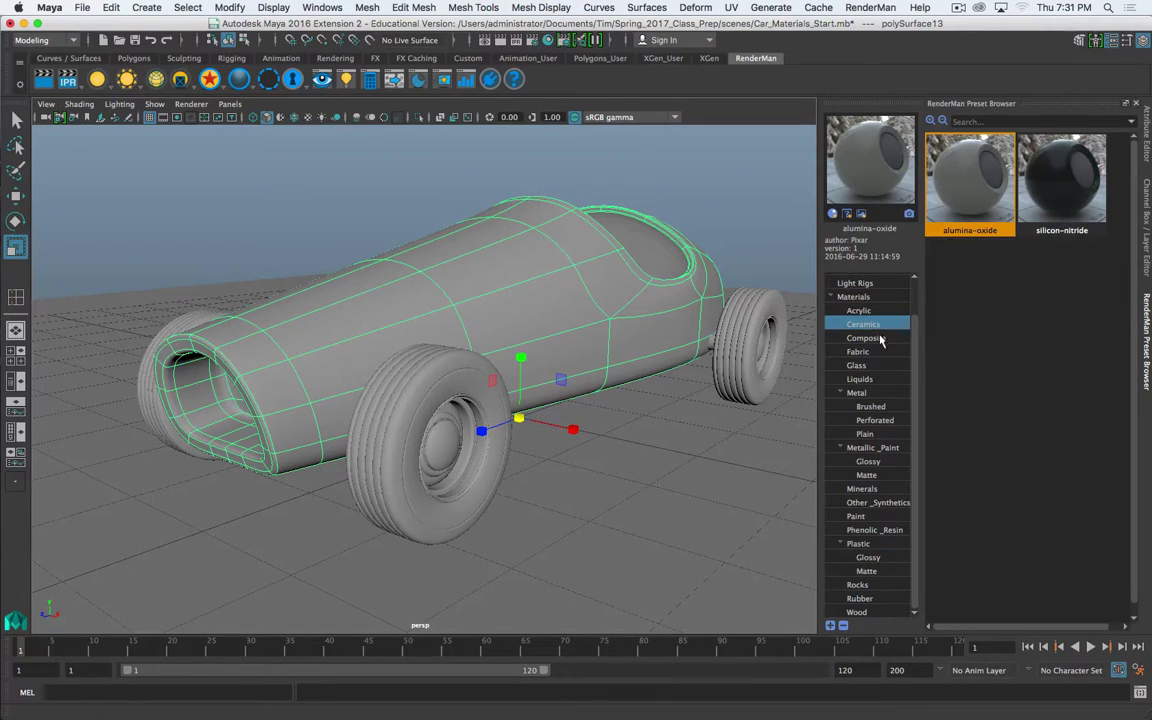
{"action": "left_click", "coordinate": [878, 339]}
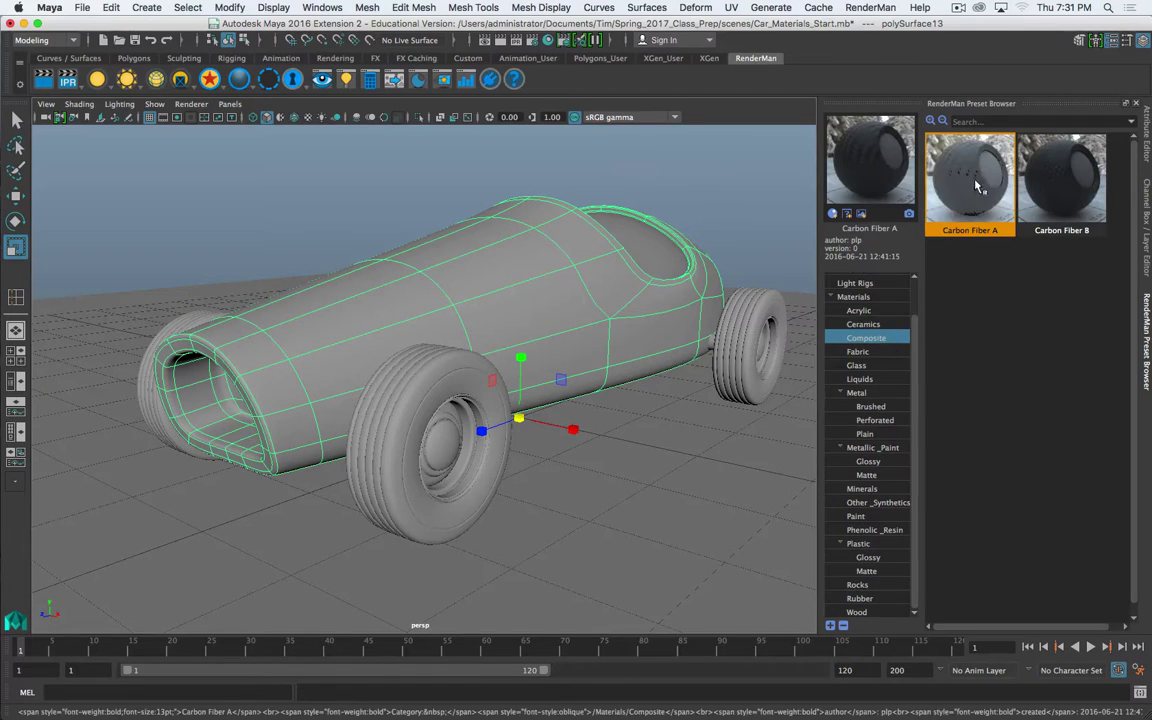
Examine the Glass, Liquids and Metal material presets, including the Brushed, Perforated and Plain metals
{"action": "left_click", "coordinate": [856, 365]}
{"action": "left_click", "coordinate": [865, 379]}
{"action": "left_click", "coordinate": [882, 393]}
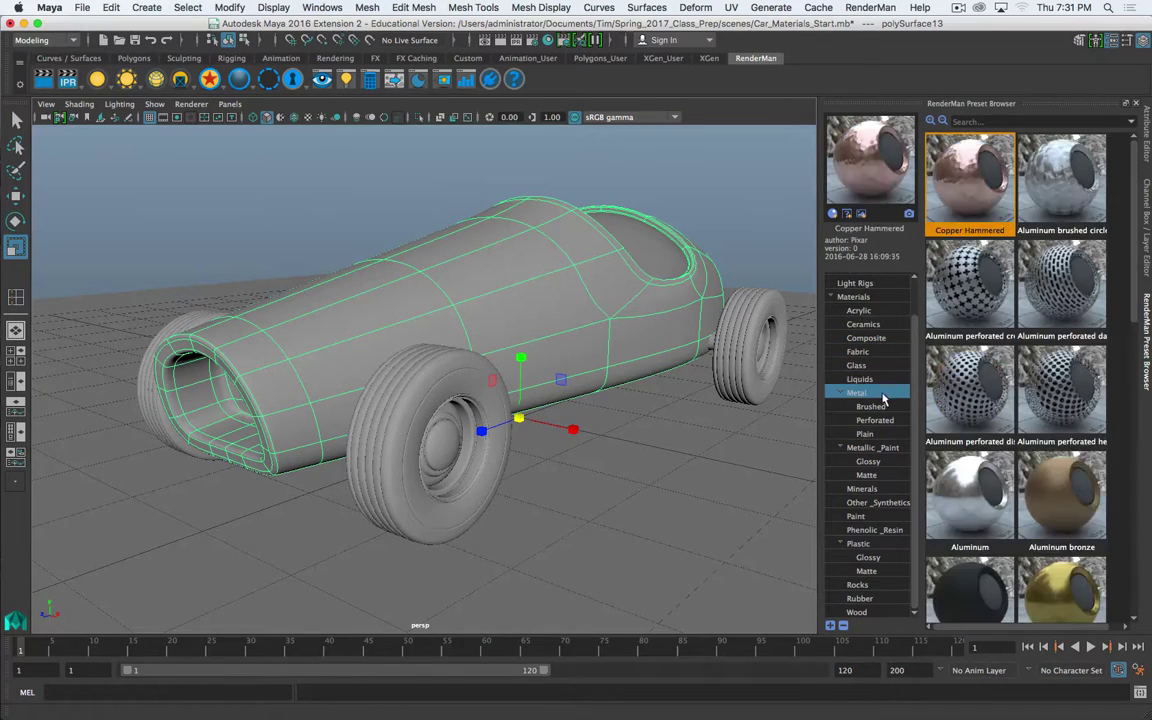
{"action": "left_click", "coordinate": [891, 419]}
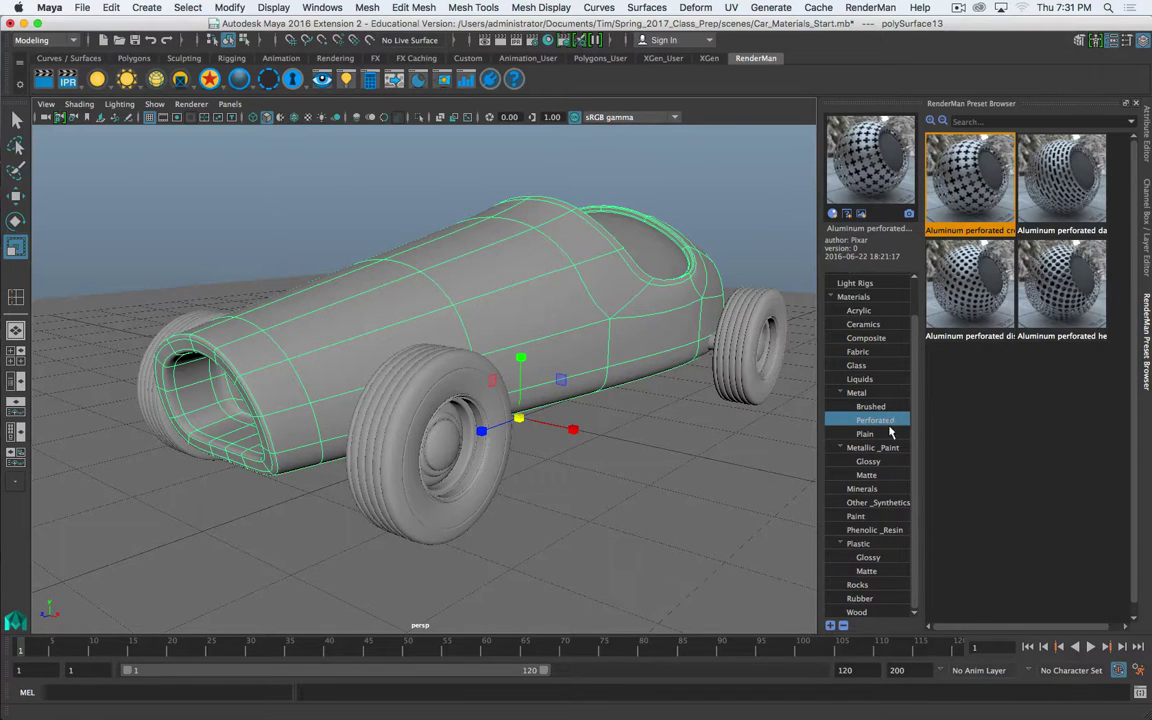
{"action": "left_click", "coordinate": [864, 433]}
{"action": "scroll", "coordinate": [957, 450], "scroll_direction": "down", "scroll_amount": 5}
{"action": "scroll", "coordinate": [957, 450], "scroll_direction": "down", "scroll_amount": 3}
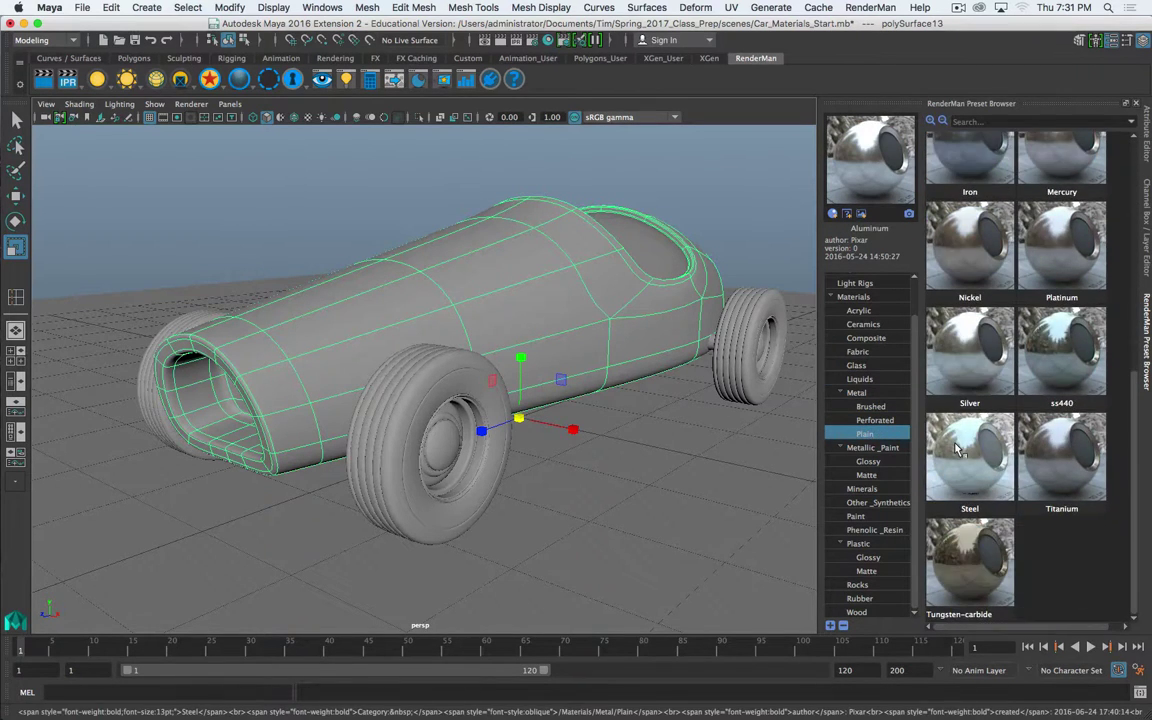
{"action": "scroll", "coordinate": [957, 450], "scroll_direction": "up", "scroll_amount": 10}
{"action": "left_click", "coordinate": [878, 419]}
{"action": "left_click", "coordinate": [875, 406]}
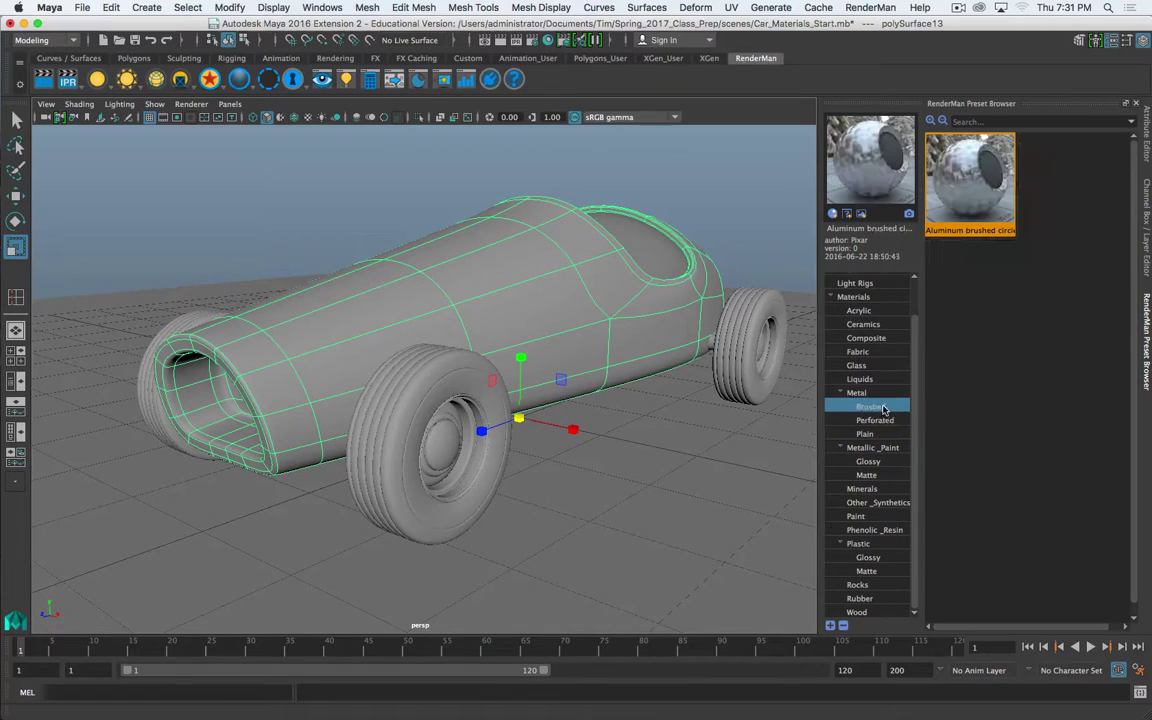
{"action": "left_click", "coordinate": [876, 420]}
{"action": "left_click", "coordinate": [906, 392]}
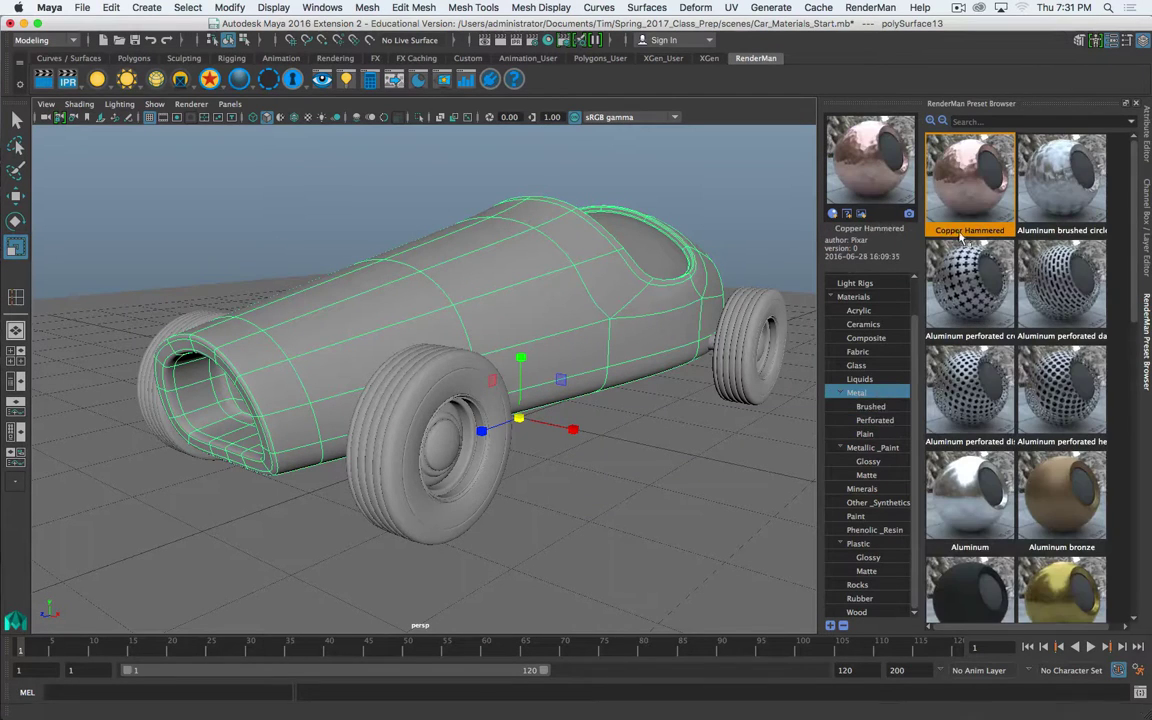
Examine the Metallic Paint, Minerals, Other Synthetics, Paint, Phenolic Resin, Plastic, Rocks, Rubber and Wood material presets
{"action": "left_click", "coordinate": [884, 451]}
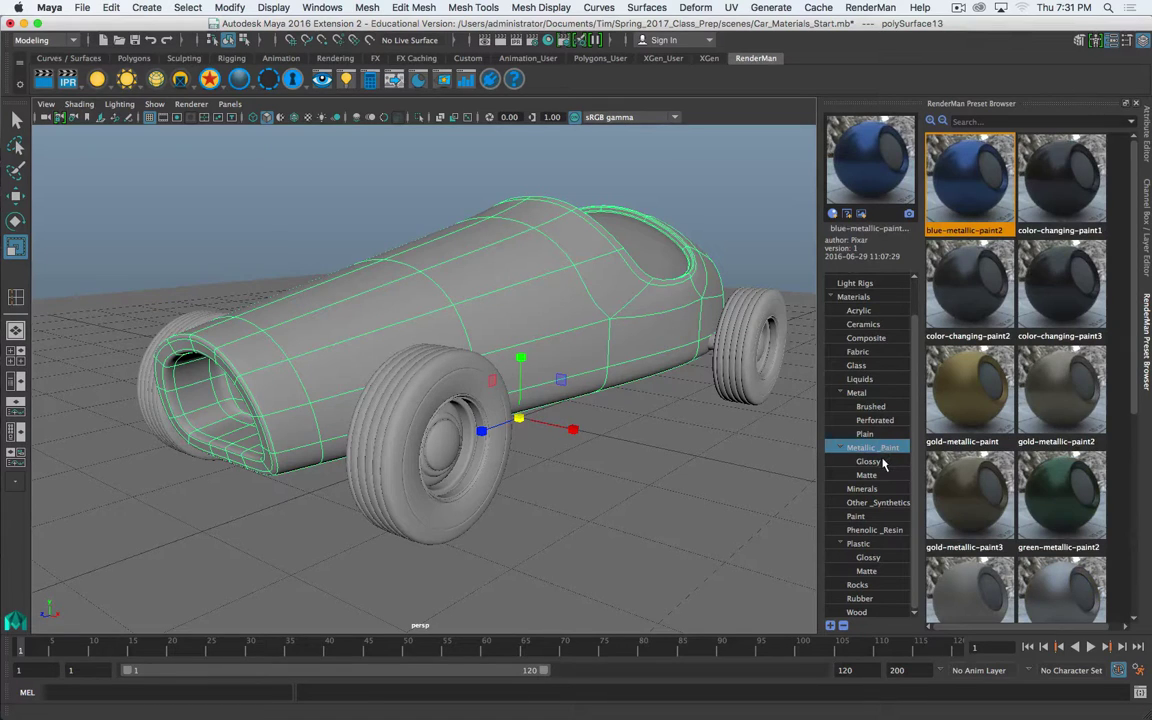
{"action": "left_click", "coordinate": [868, 488]}
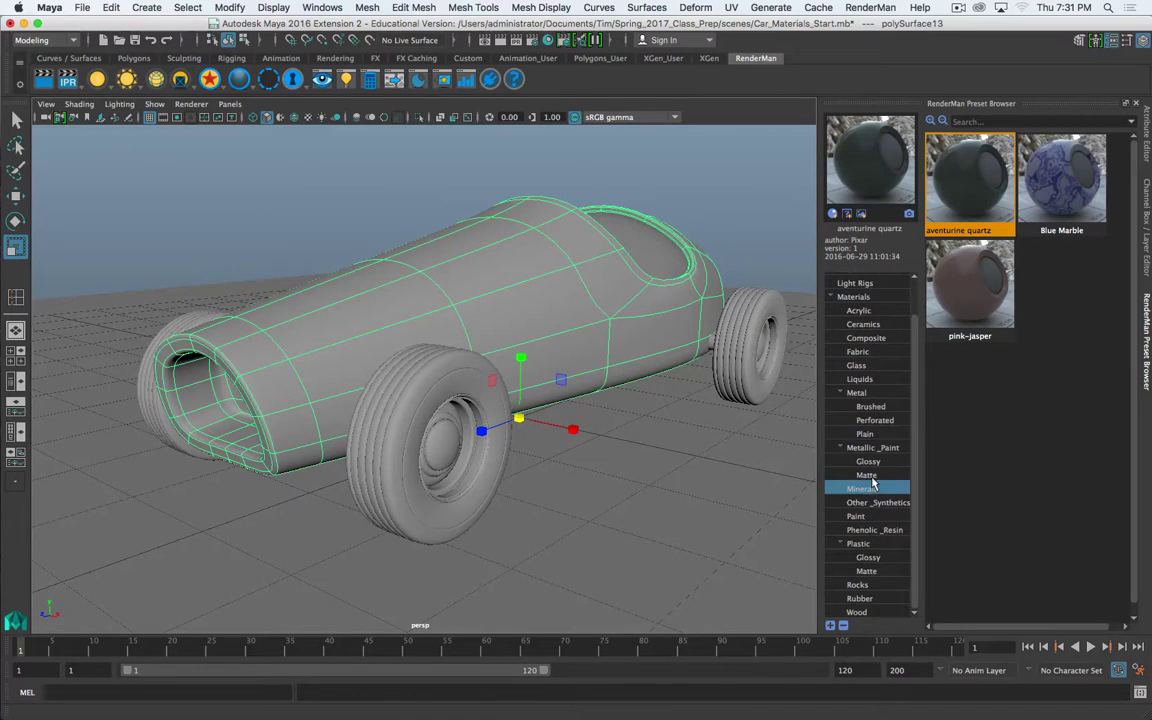
{"action": "left_click", "coordinate": [876, 502]}
{"action": "left_click", "coordinate": [876, 516]}
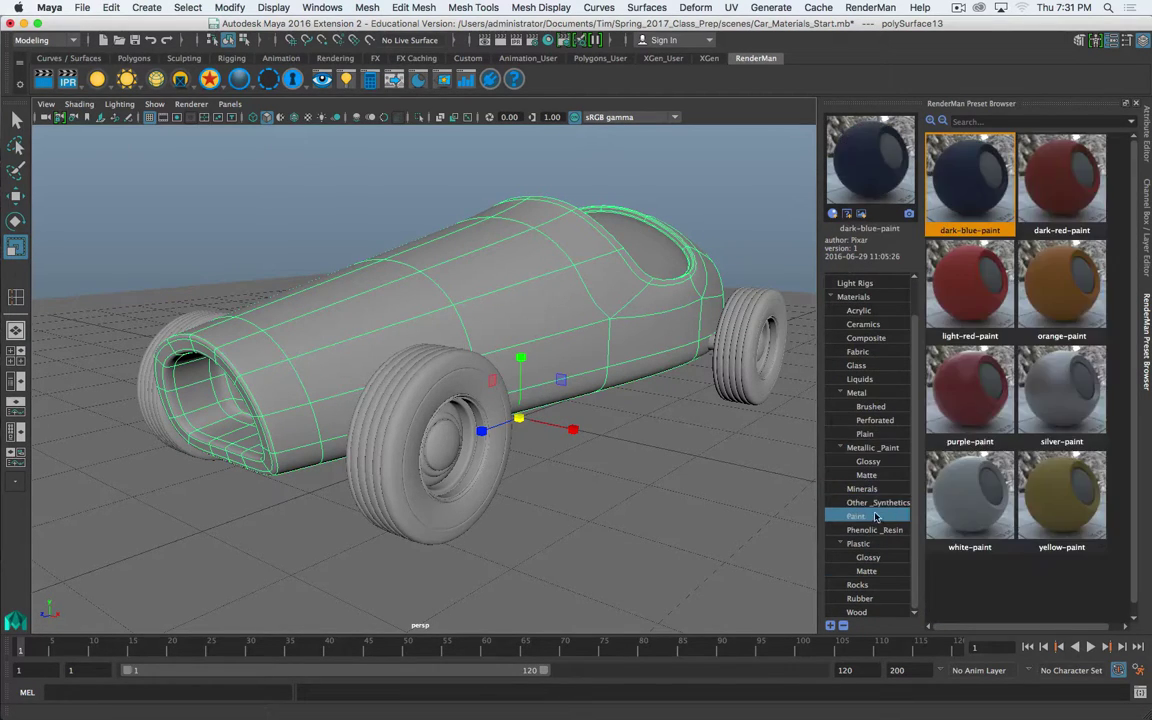
{"action": "left_click", "coordinate": [873, 531]}
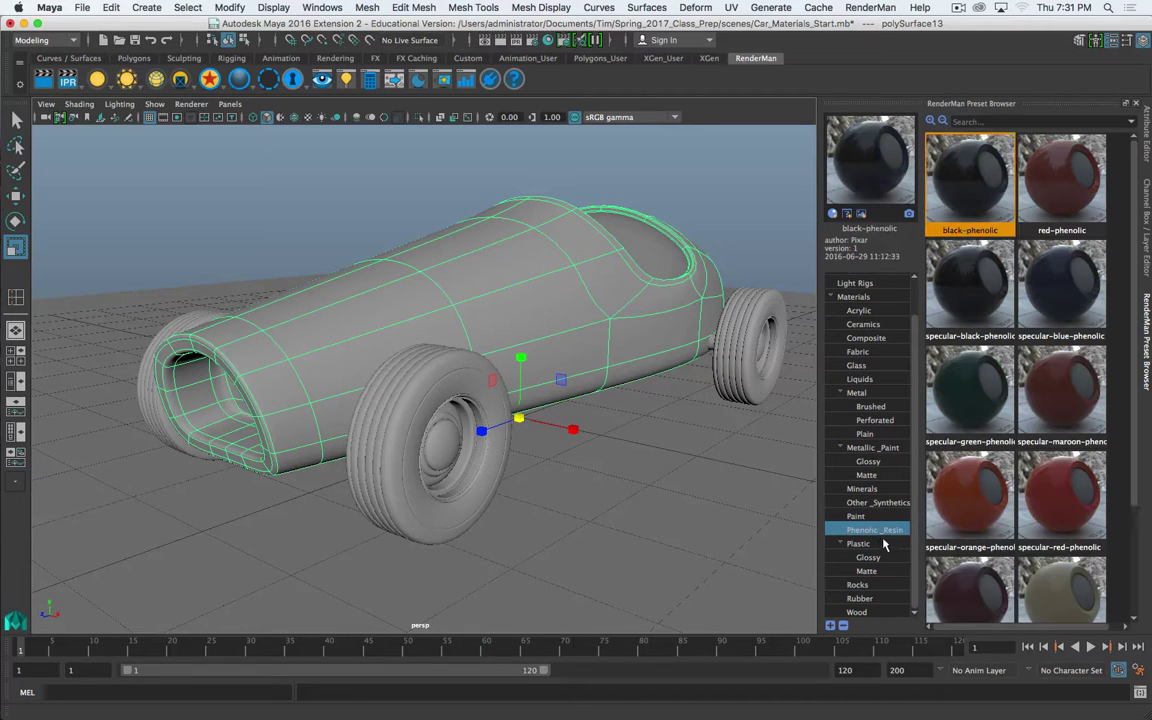
{"action": "left_click", "coordinate": [882, 545]}
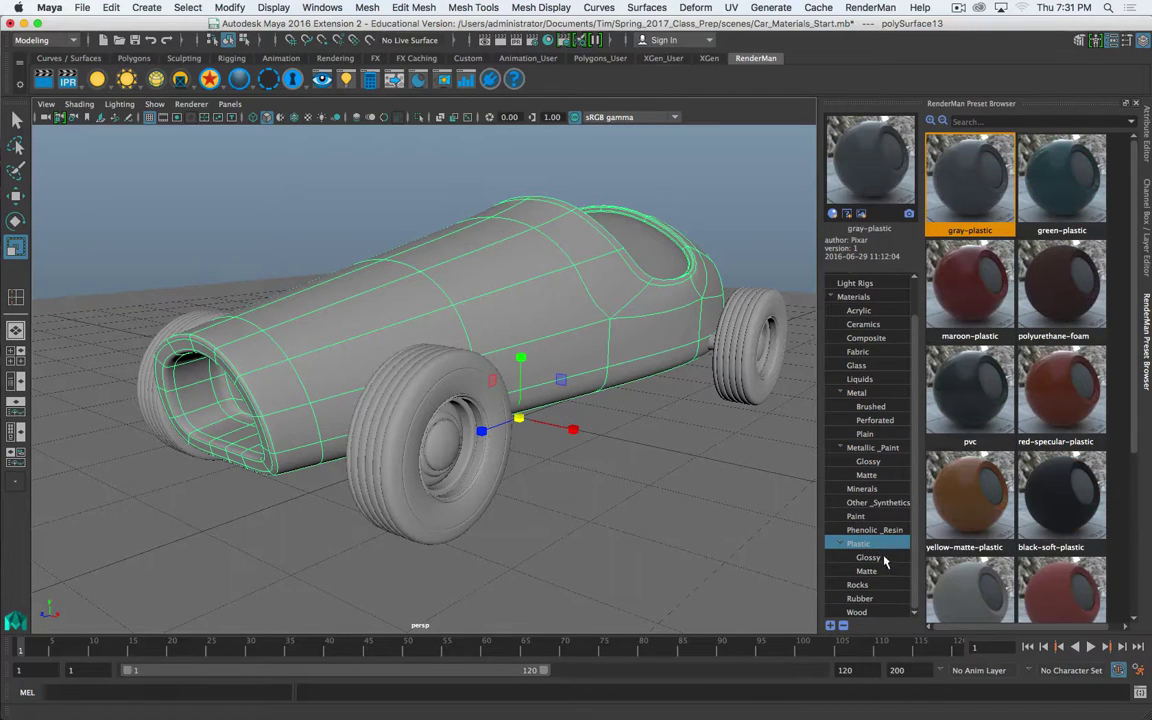
{"action": "left_click", "coordinate": [858, 585]}
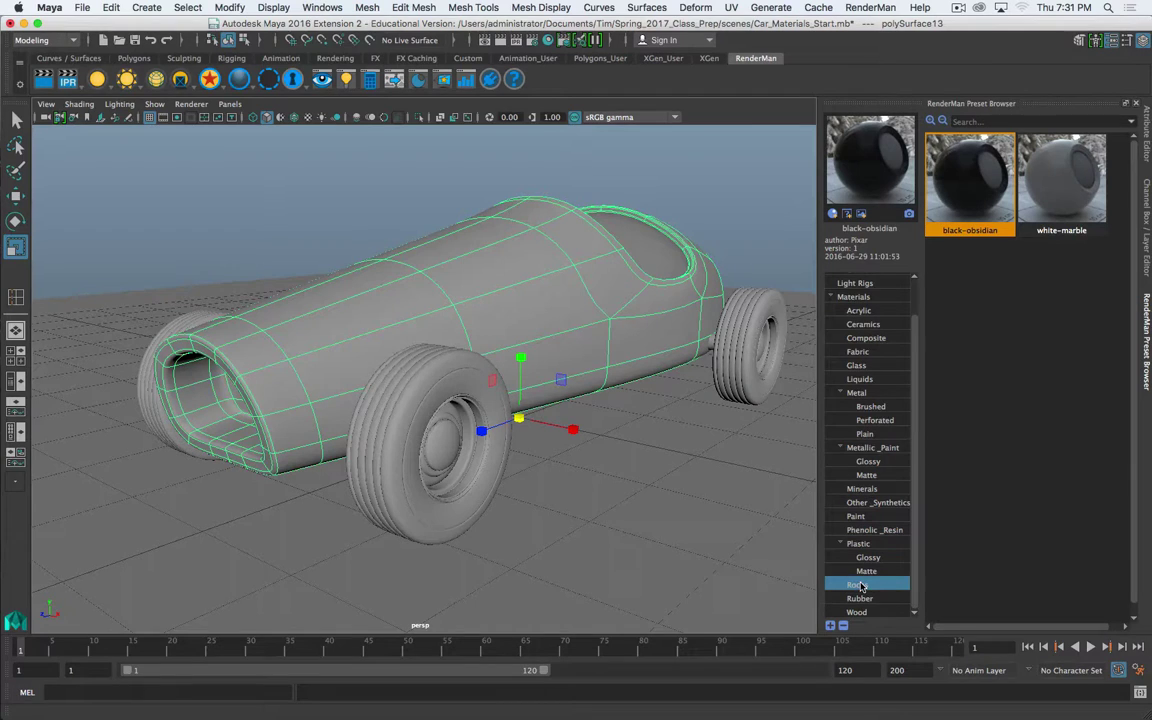
{"action": "left_click", "coordinate": [870, 599]}
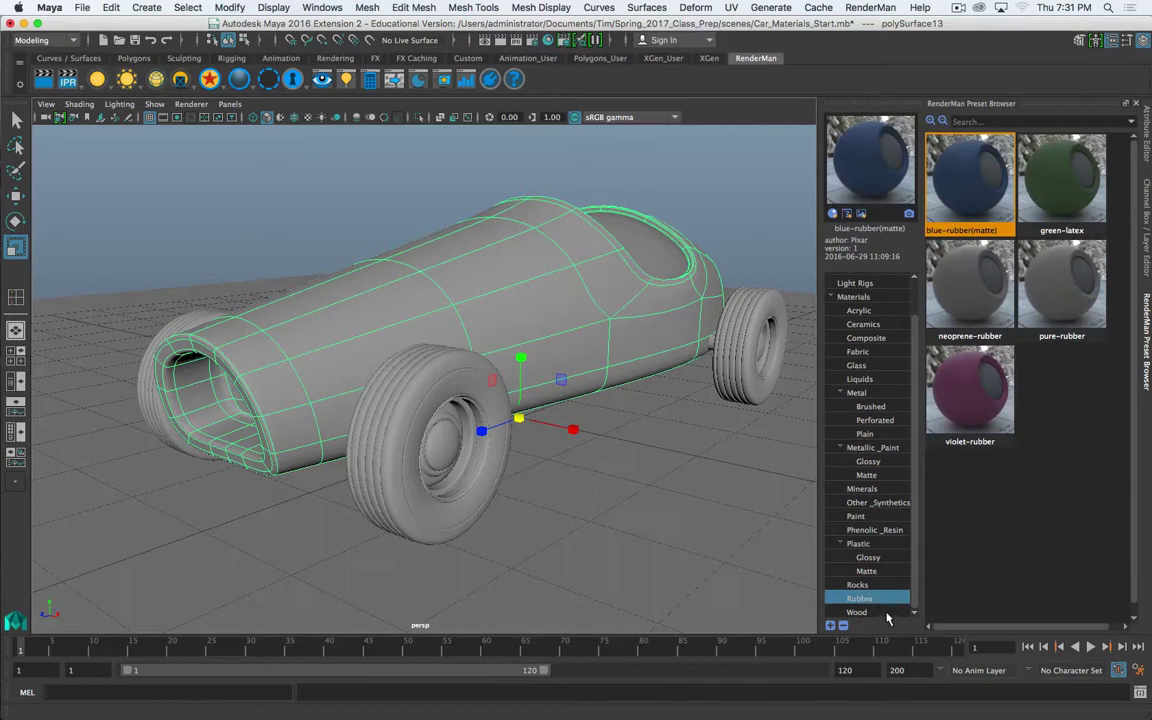
{"action": "left_click", "coordinate": [878, 612]}
{"action": "scroll", "coordinate": [890, 548], "scroll_direction": "up", "scroll_amount": 2}
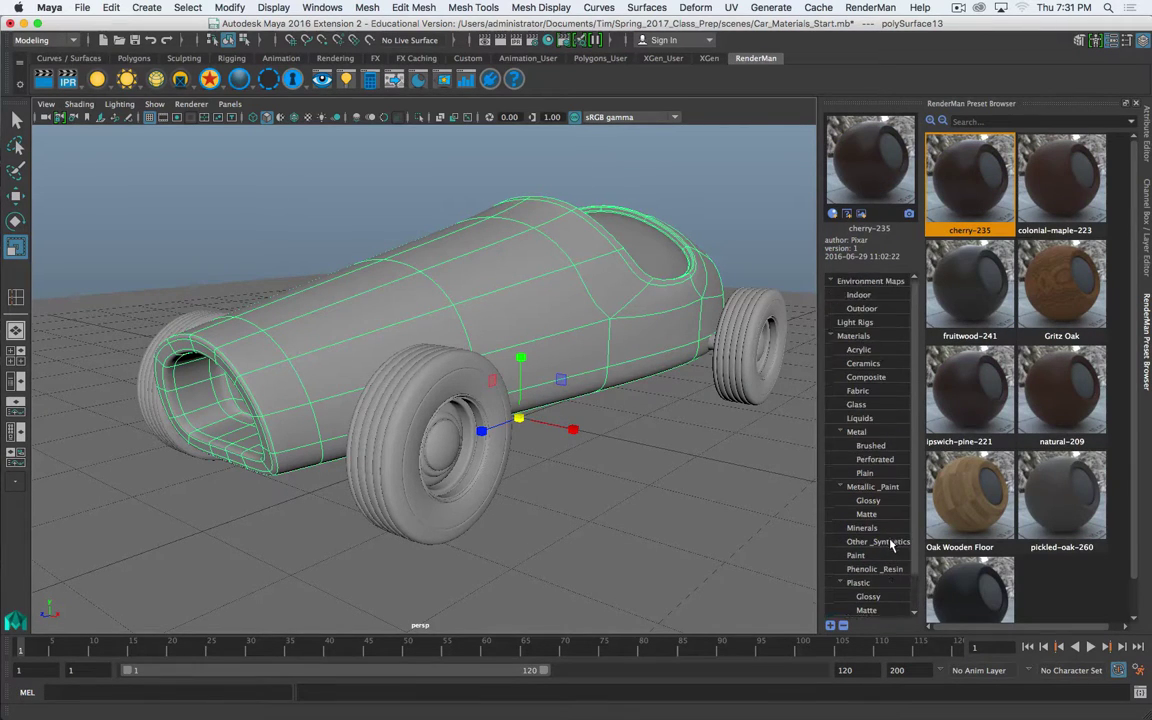